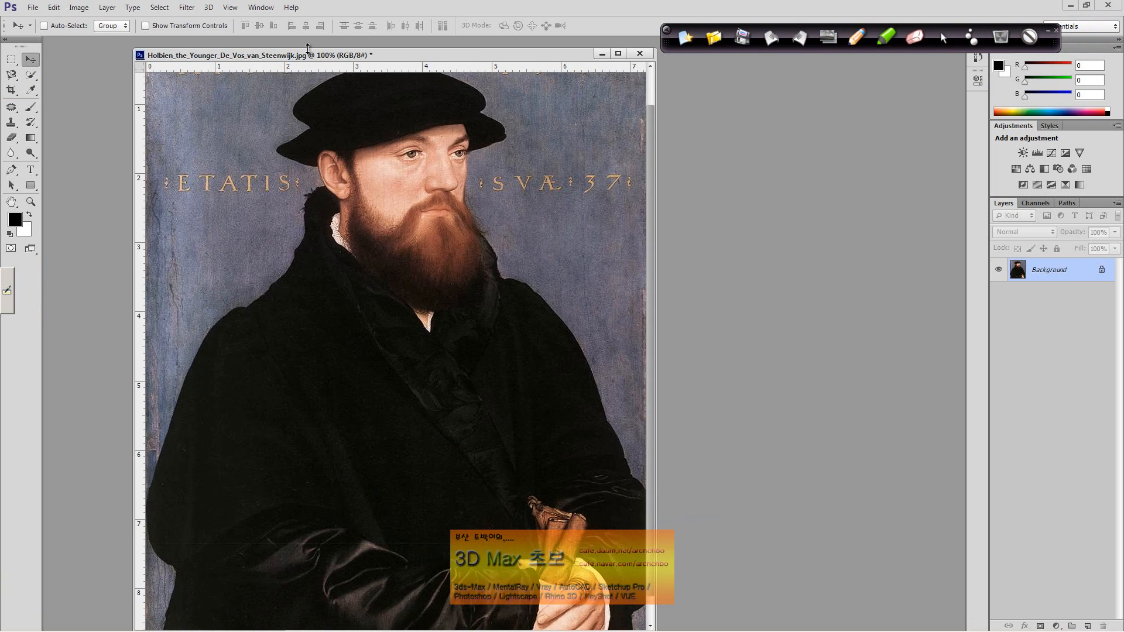
drag(311, 55, 307, 46)
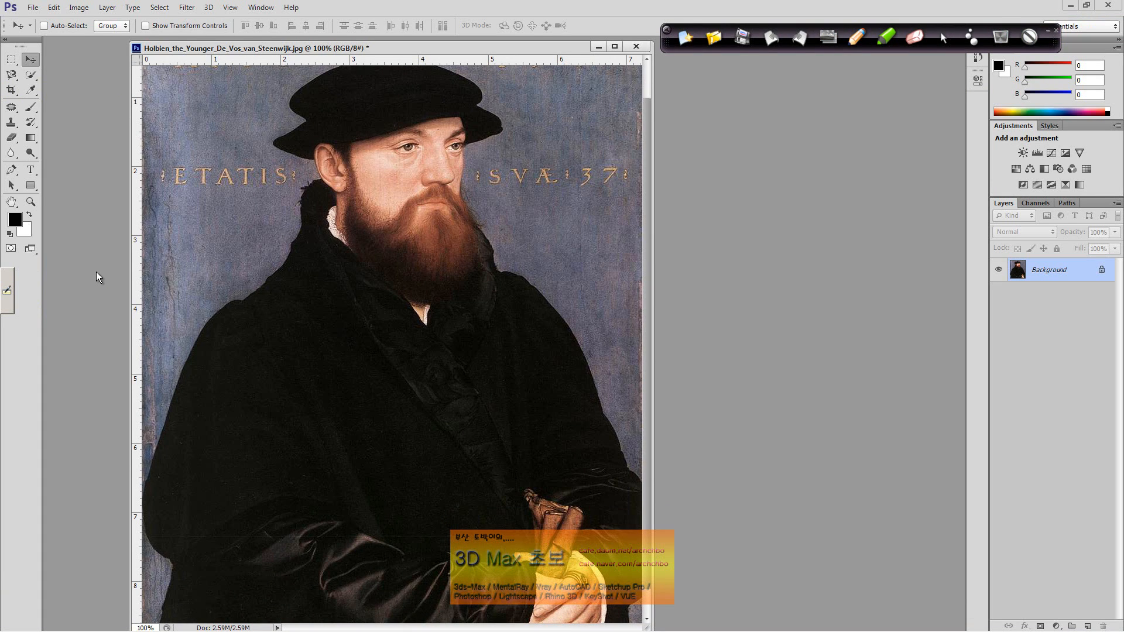
click(860, 38)
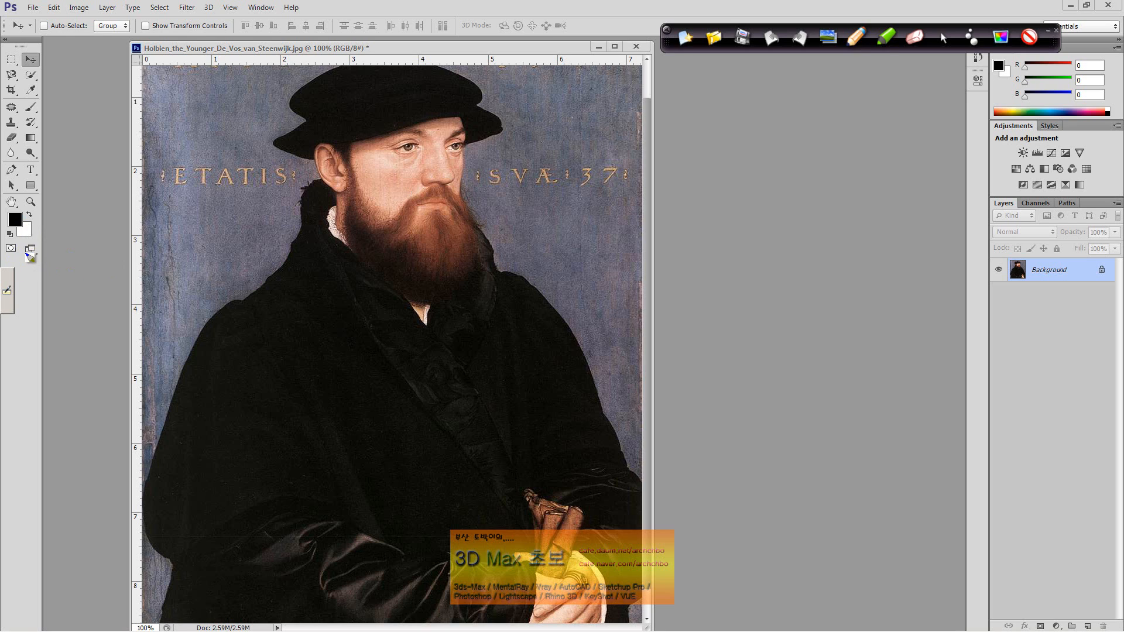
mouse_move(15, 265)
mouse_down()
mouse_move(15, 237)
mouse_move(26, 241)
mouse_move(14, 259)
mouse_move(70, 268)
mouse_move(82, 256)
mouse_move(62, 310)
mouse_move(63, 297)
mouse_move(155, 287)
mouse_up()
drag(55, 351, 153, 329)
mouse_move(58, 377)
mouse_down()
mouse_move(175, 329)
mouse_move(141, 292)
mouse_move(52, 332)
mouse_move(54, 416)
mouse_move(92, 394)
mouse_up()
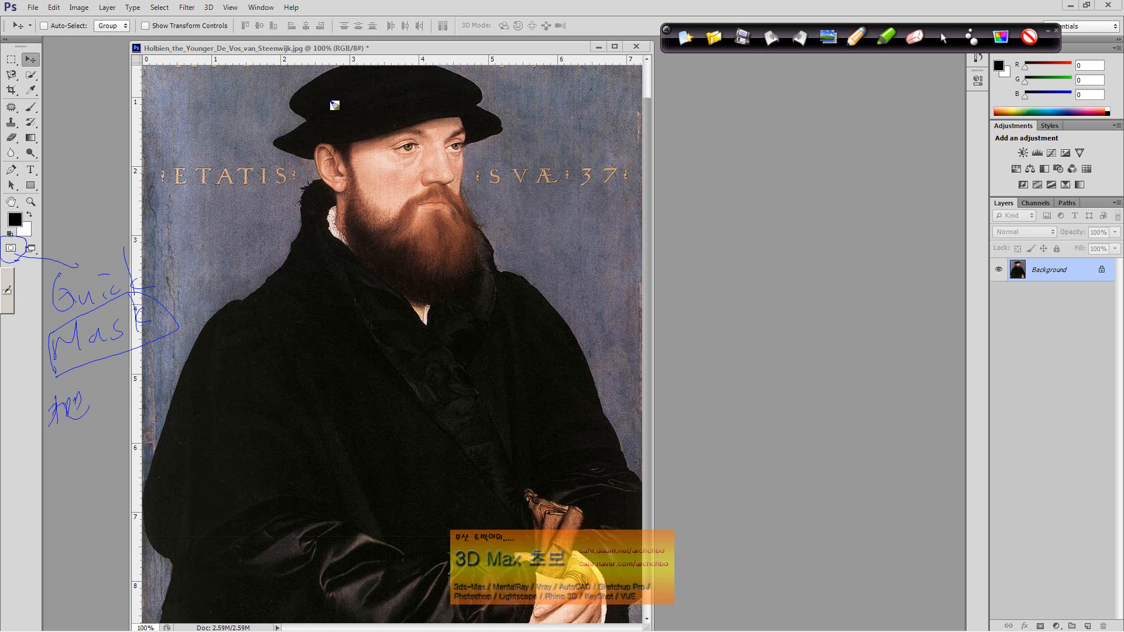
mouse_move(354, 148)
mouse_down()
mouse_move(337, 173)
mouse_move(322, 149)
mouse_move(346, 242)
mouse_move(435, 287)
mouse_move(492, 181)
mouse_move(374, 179)
mouse_move(389, 143)
mouse_move(366, 169)
mouse_move(444, 165)
mouse_move(383, 177)
mouse_move(434, 189)
mouse_move(412, 199)
mouse_move(437, 191)
mouse_move(377, 201)
mouse_move(456, 193)
mouse_move(385, 220)
mouse_move(447, 244)
mouse_up()
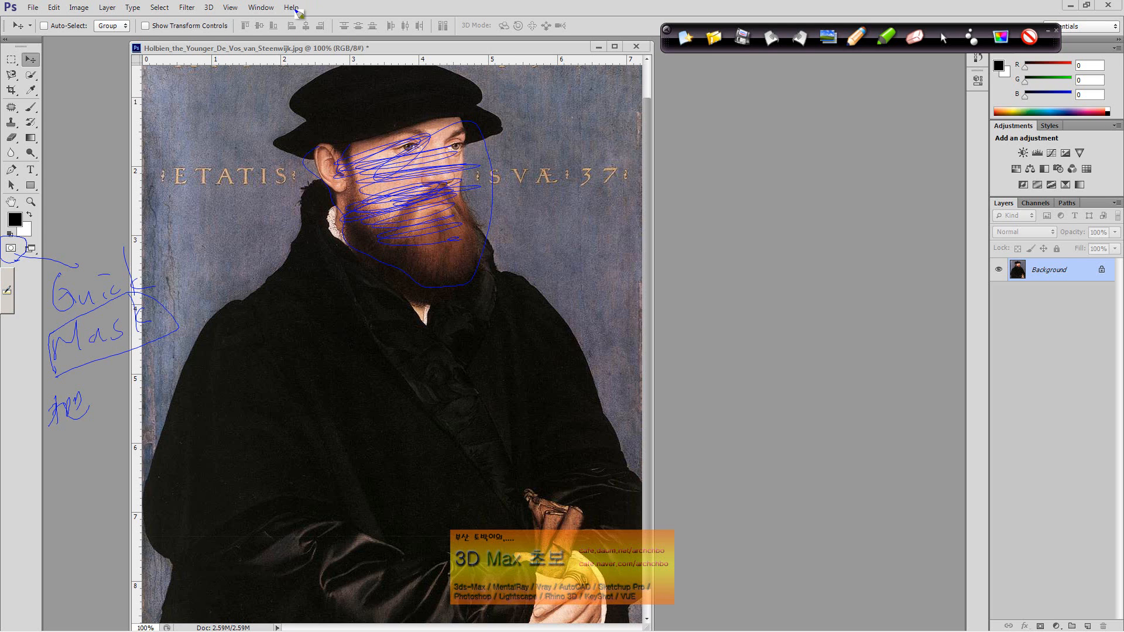
click(944, 39)
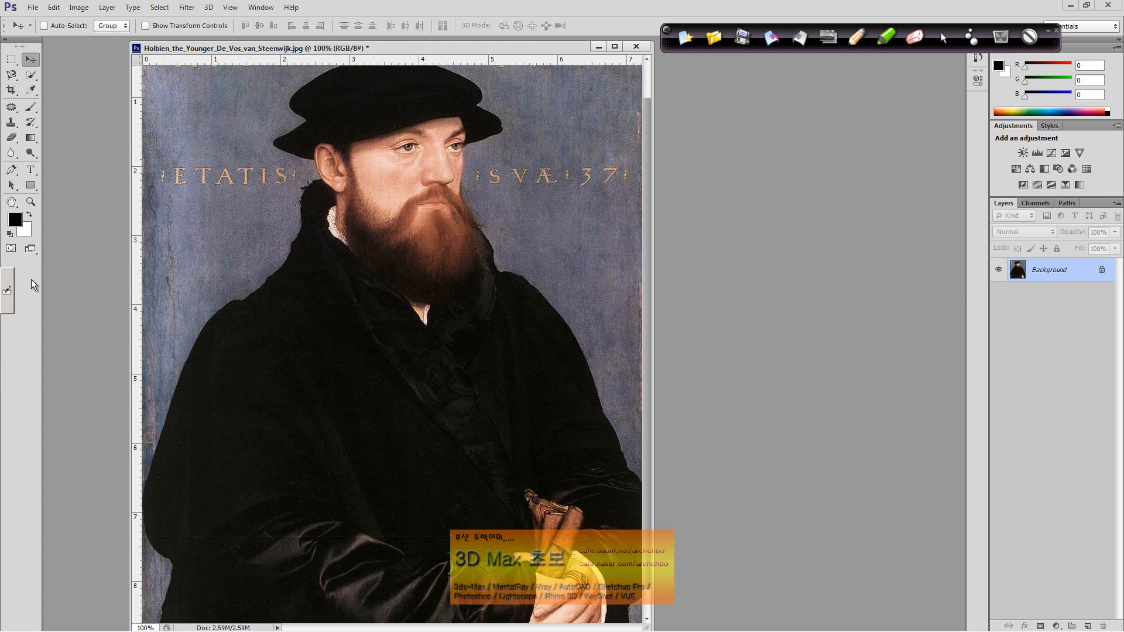
Enter Quick Mask mode and set the mask color to indicate Selected Areas in the Quick Mask options
double_click(11, 249)
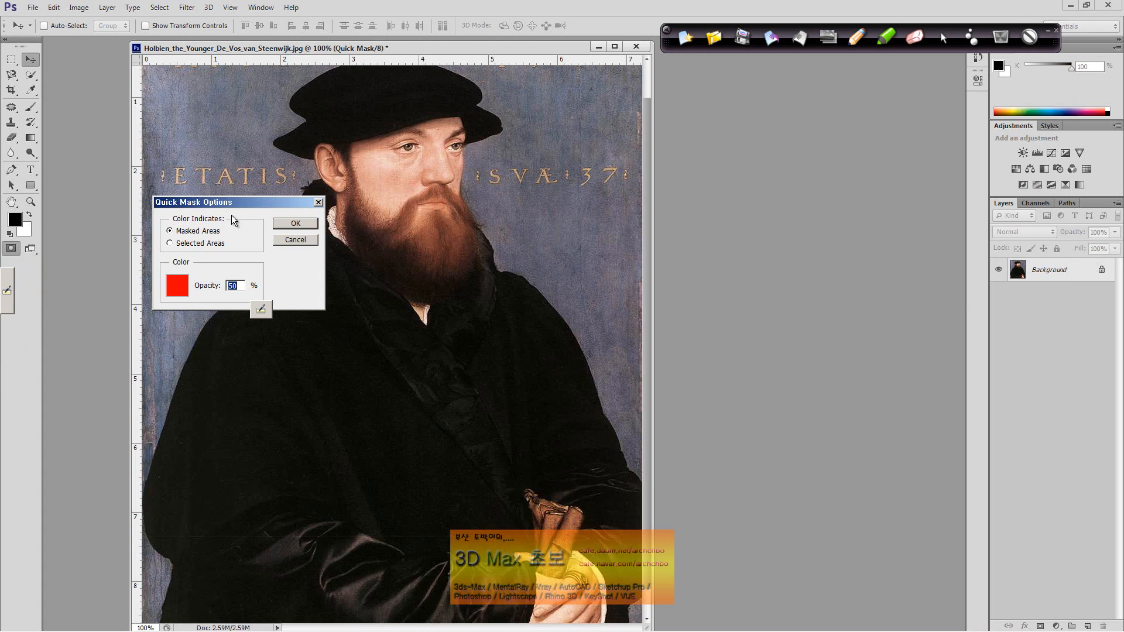
drag(217, 202, 308, 213)
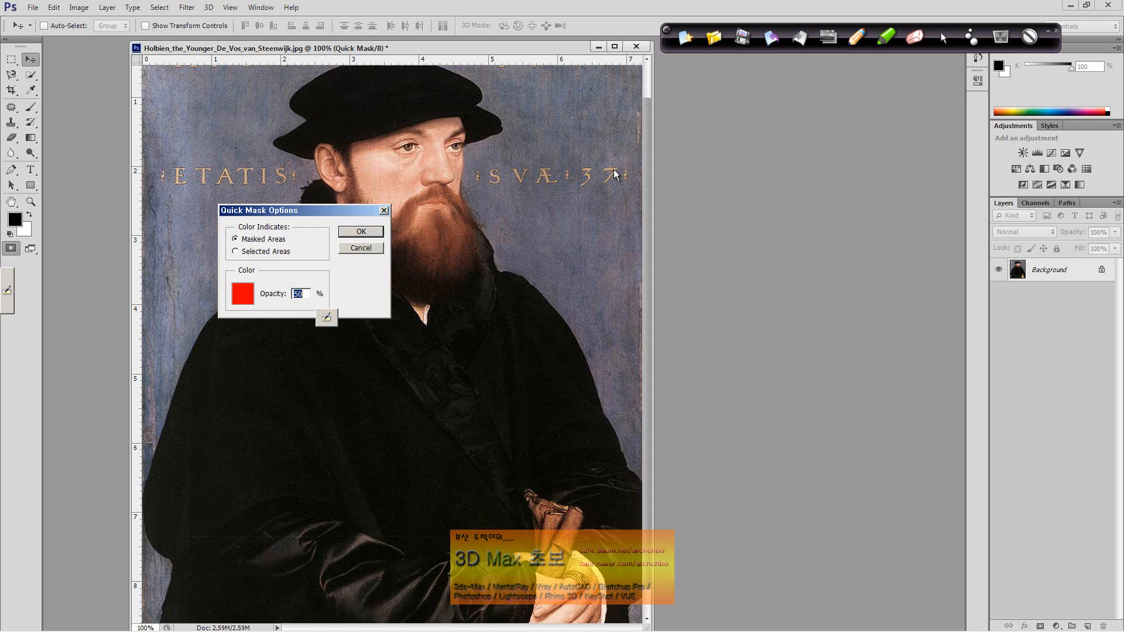
click(278, 253)
drag(333, 207, 251, 205)
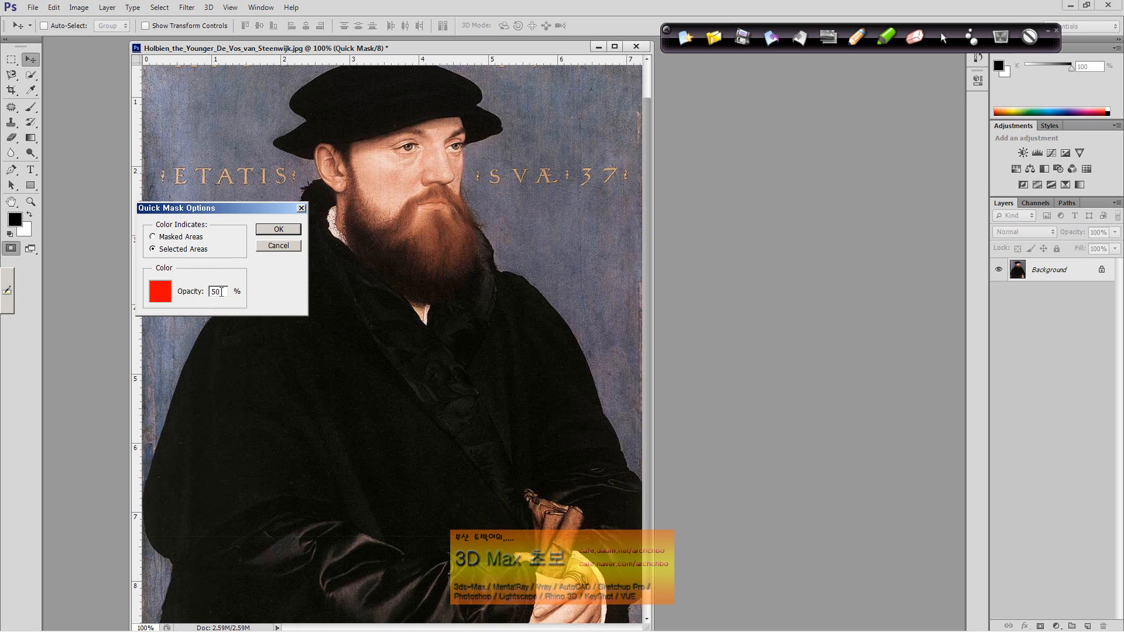
click(858, 36)
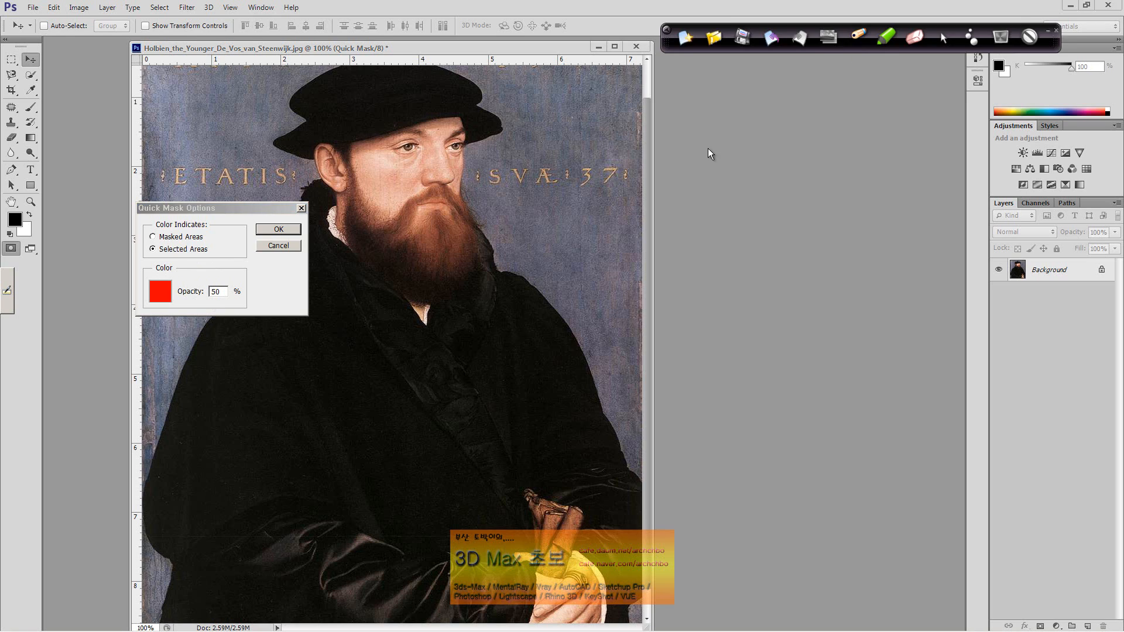
mouse_move(700, 138)
mouse_down()
mouse_move(714, 173)
mouse_move(737, 149)
mouse_move(775, 158)
mouse_move(807, 151)
mouse_up()
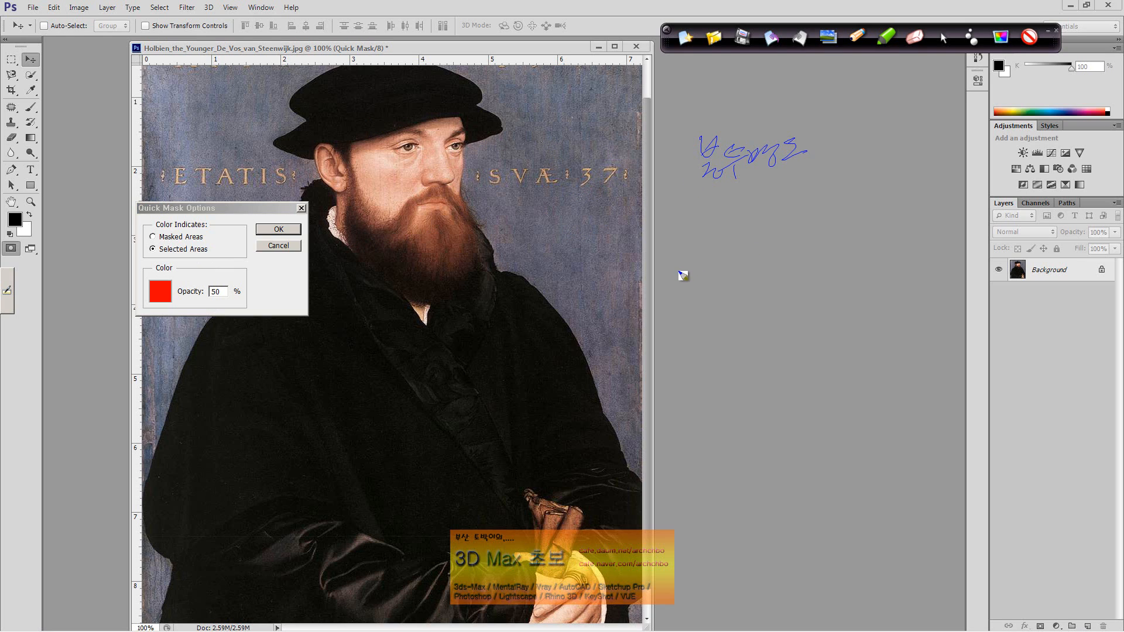
drag(678, 271, 810, 209)
drag(692, 286, 729, 271)
mouse_move(857, 181)
mouse_down()
mouse_move(862, 210)
mouse_move(857, 158)
mouse_move(881, 207)
mouse_up()
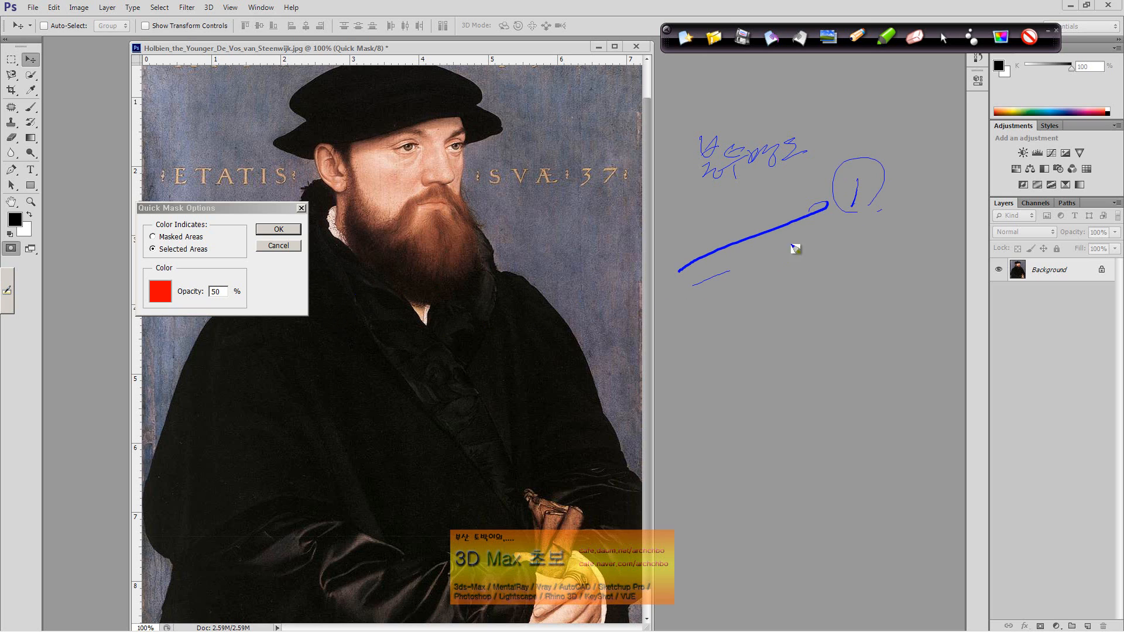
mouse_move(818, 221)
mouse_down()
mouse_move(789, 290)
mouse_move(812, 274)
mouse_move(813, 289)
mouse_move(882, 279)
mouse_up()
mouse_move(890, 251)
mouse_down()
mouse_move(915, 243)
mouse_move(903, 251)
mouse_up()
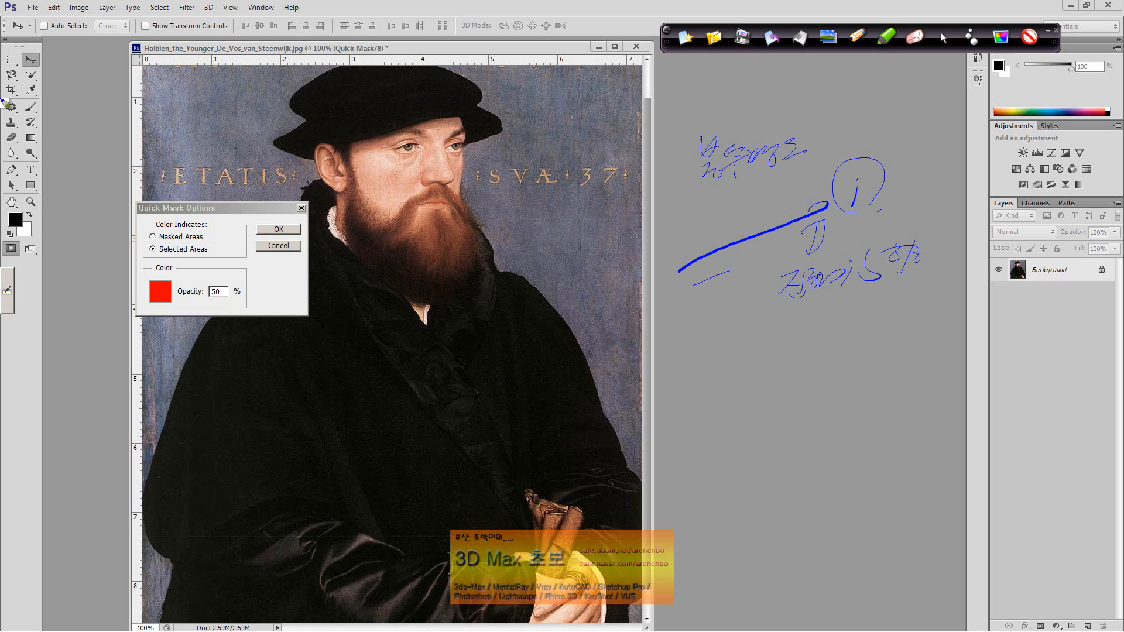
click(945, 44)
Apply the Quick Mask options and set the Brush tool's size to 11 px, enlarging the brush preset list
click(294, 227)
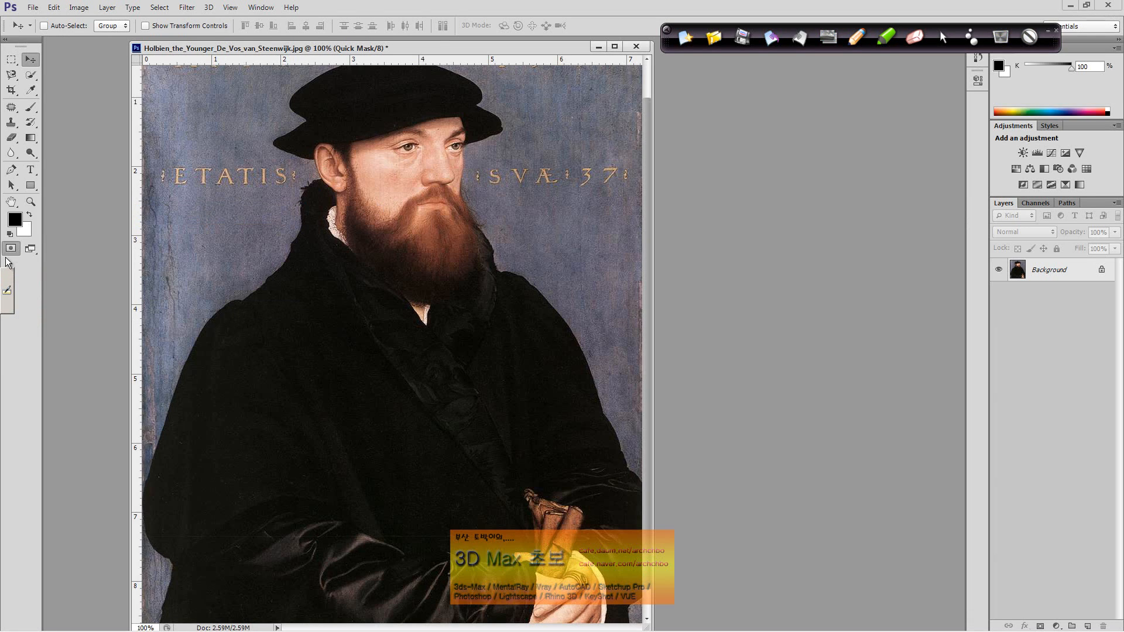
click(32, 106)
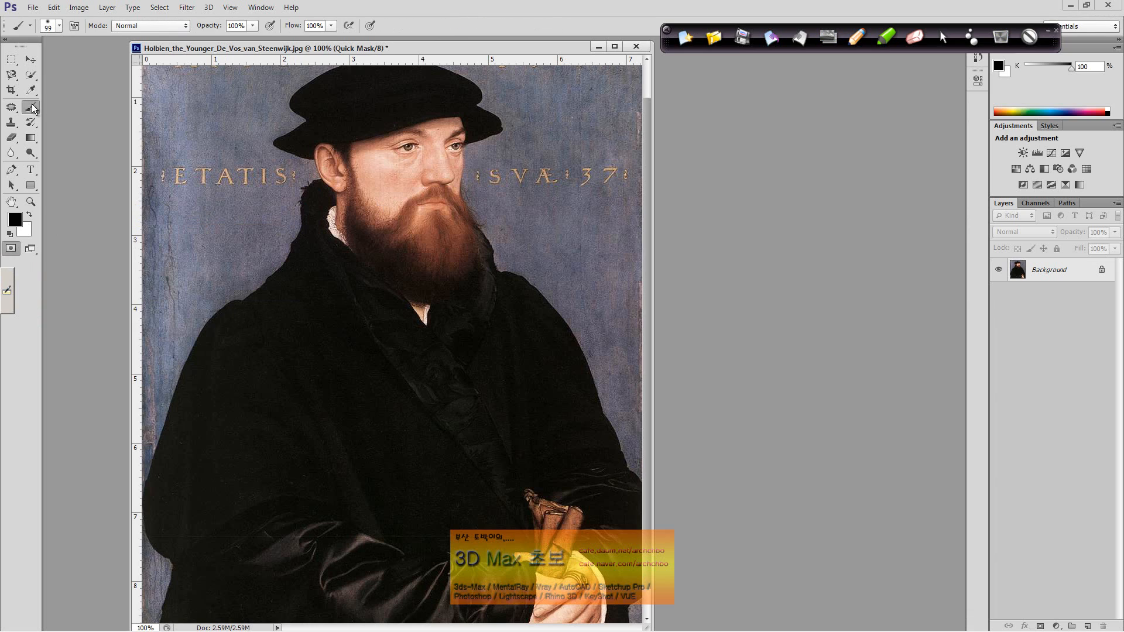
click(58, 26)
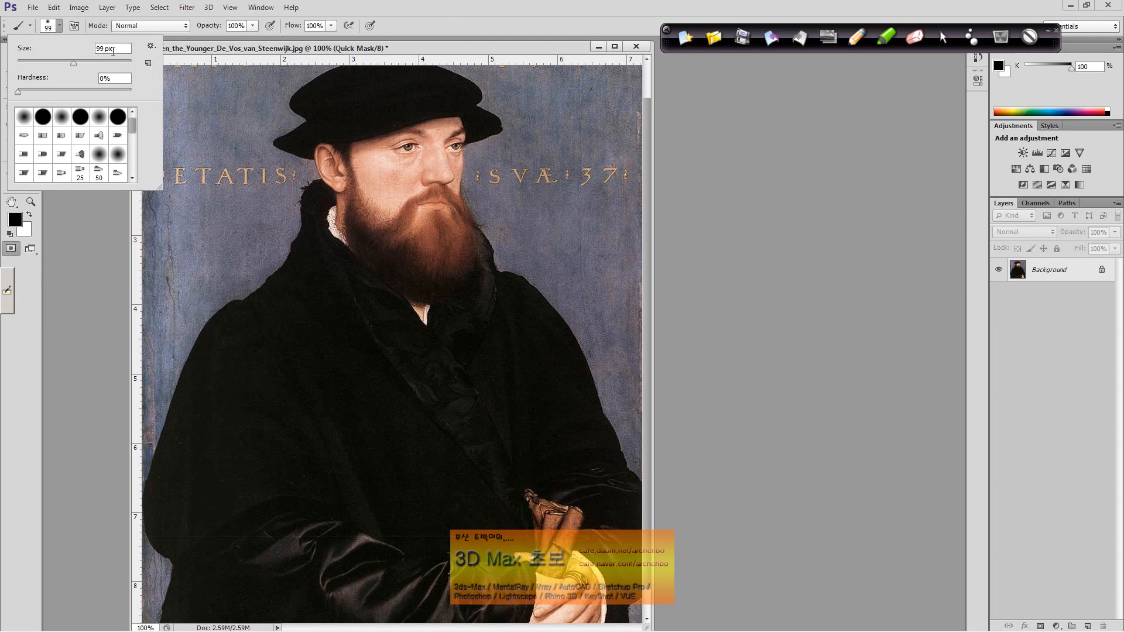
drag(70, 67, 36, 61)
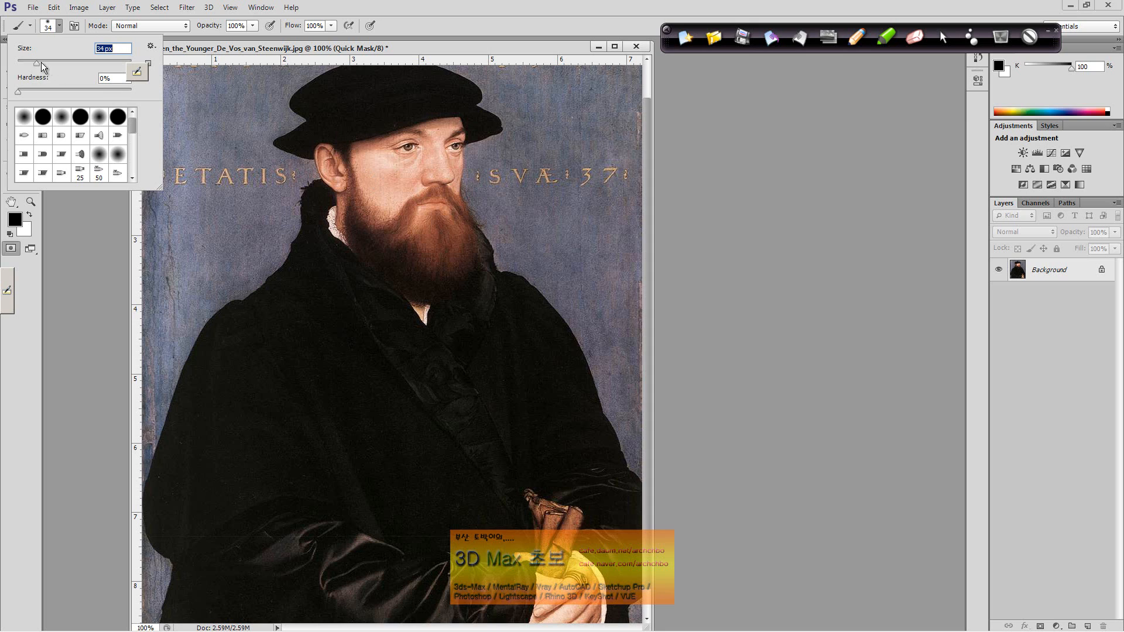
drag(41, 62, 140, 63)
click(91, 61)
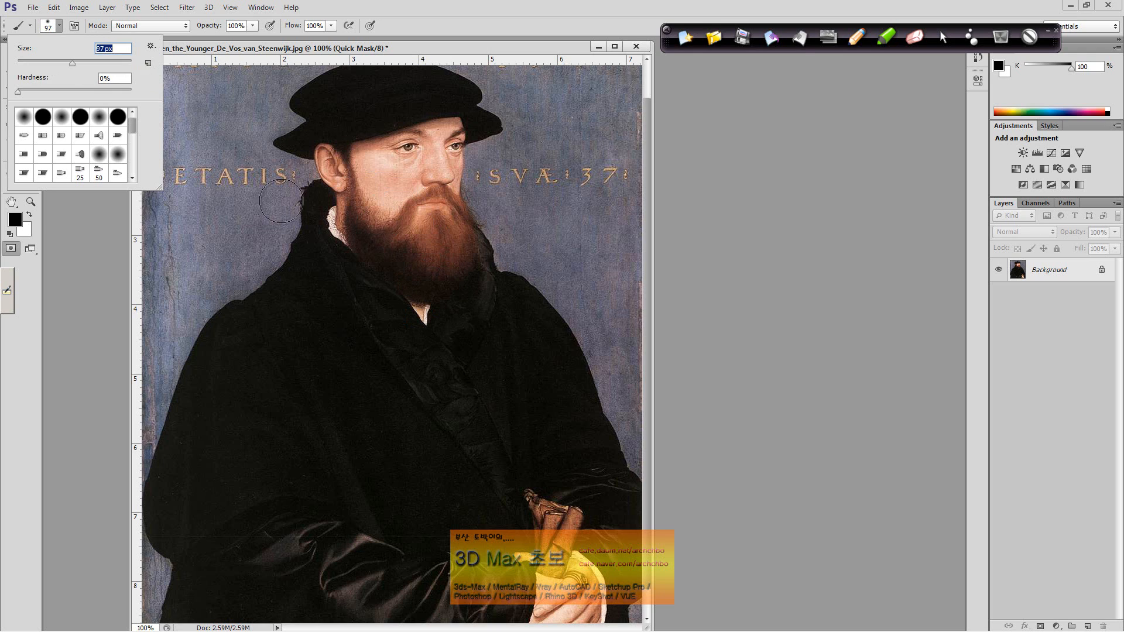
mouse_move(73, 62)
mouse_down()
mouse_move(30, 62)
mouse_move(106, 61)
mouse_up()
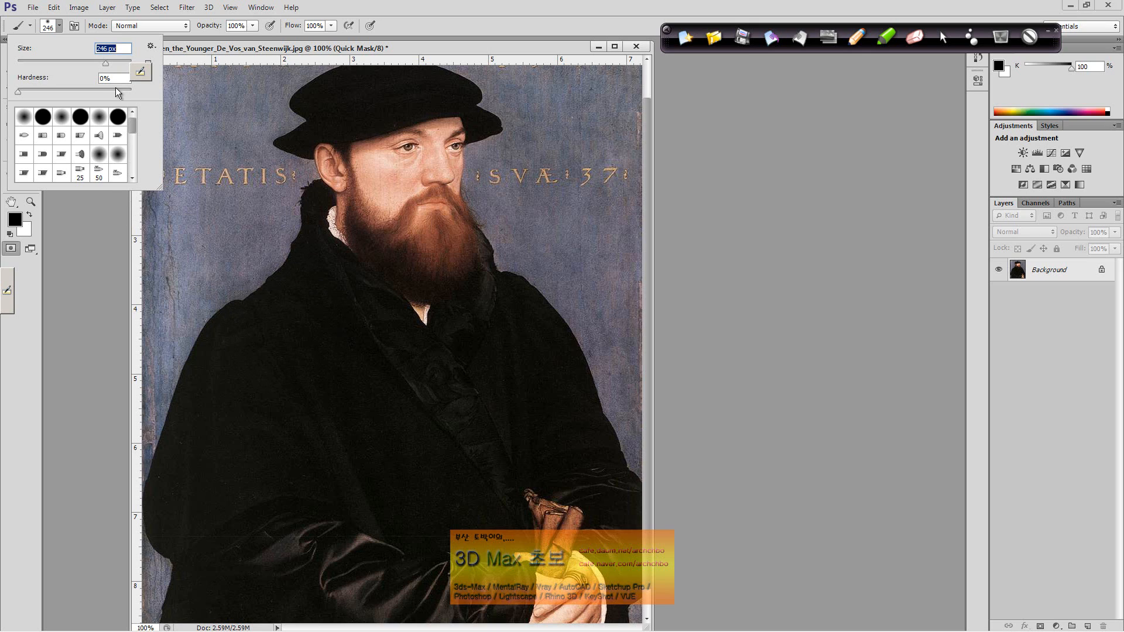
drag(104, 63, 40, 64)
drag(158, 187, 172, 319)
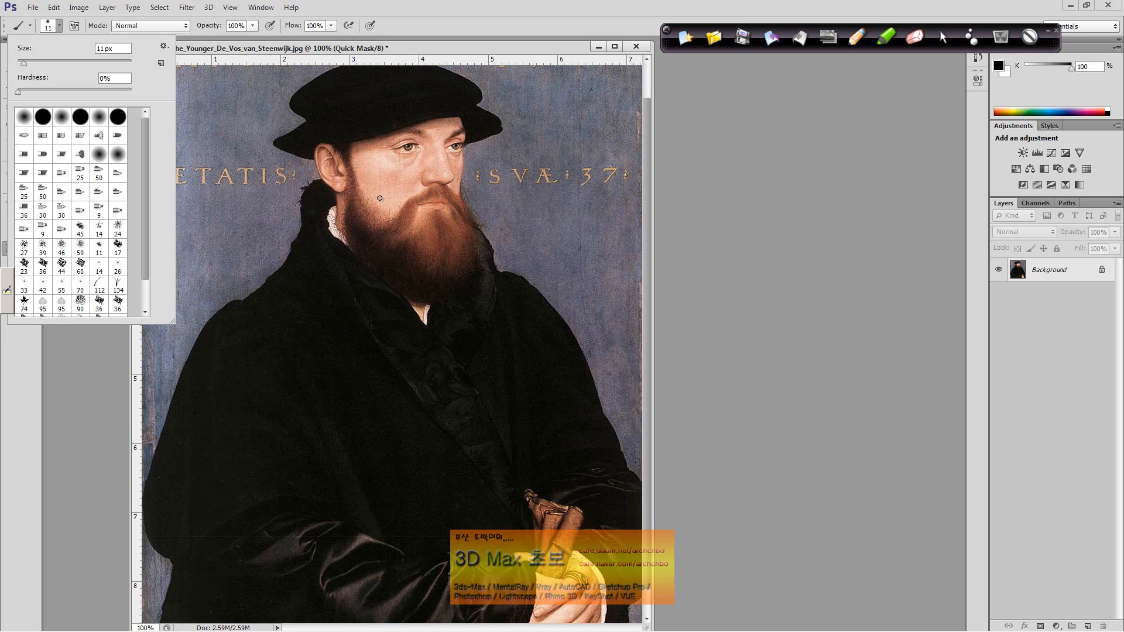
Paint mask strokes on the man's cheek with the 11 px soft brush and over them with a hard round brush at 100% hardness
click(379, 198)
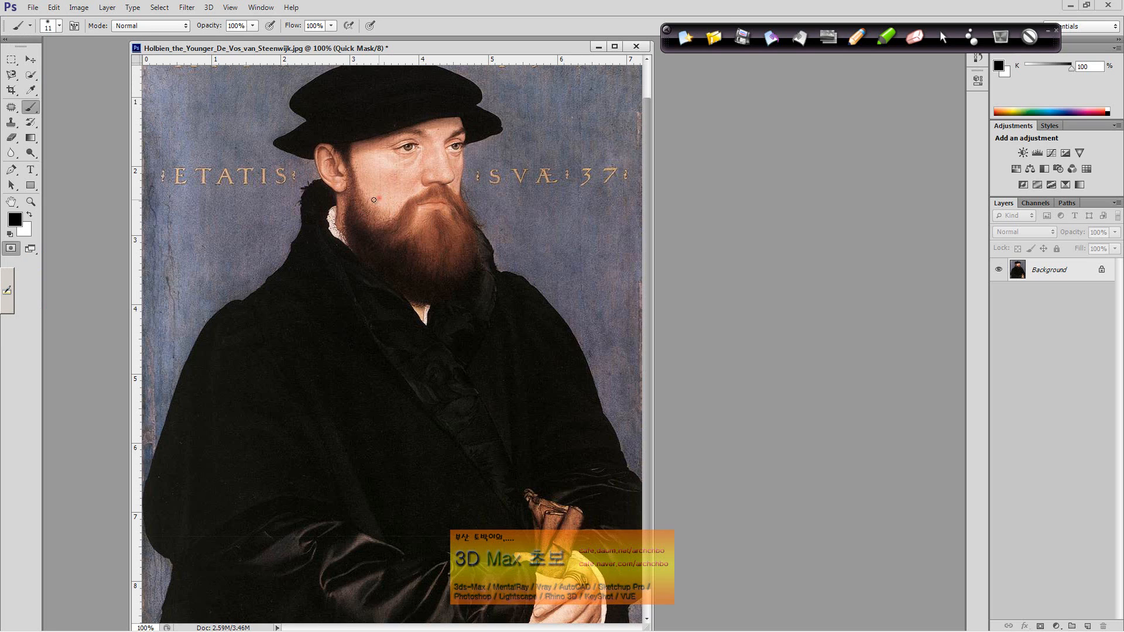
mouse_move(377, 189)
mouse_down()
mouse_move(377, 167)
mouse_move(401, 209)
mouse_up()
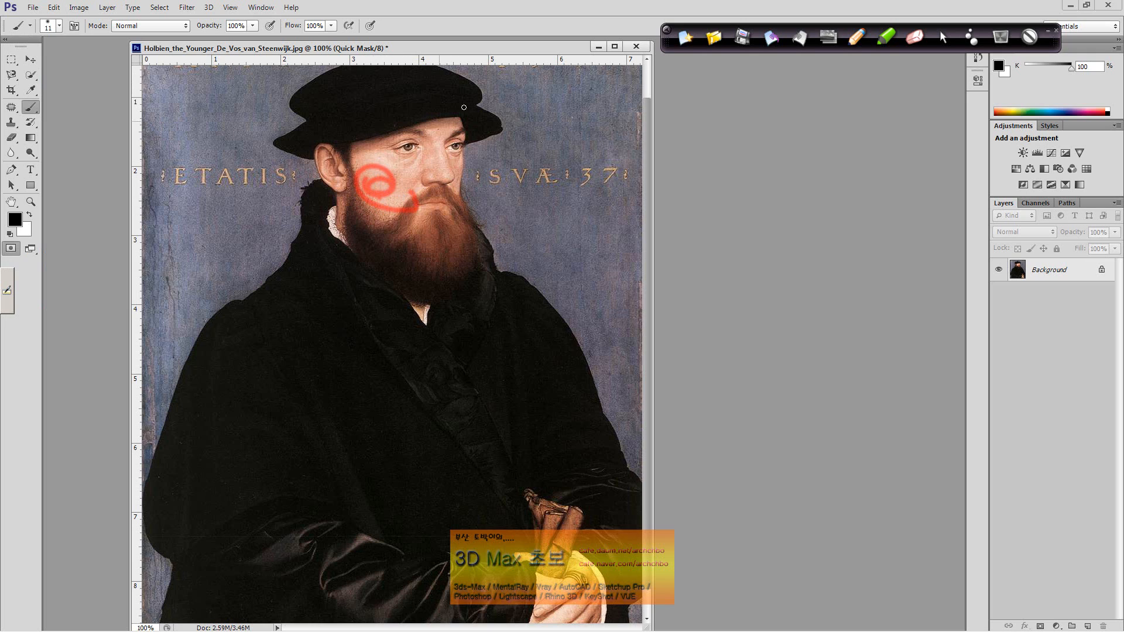
click(58, 26)
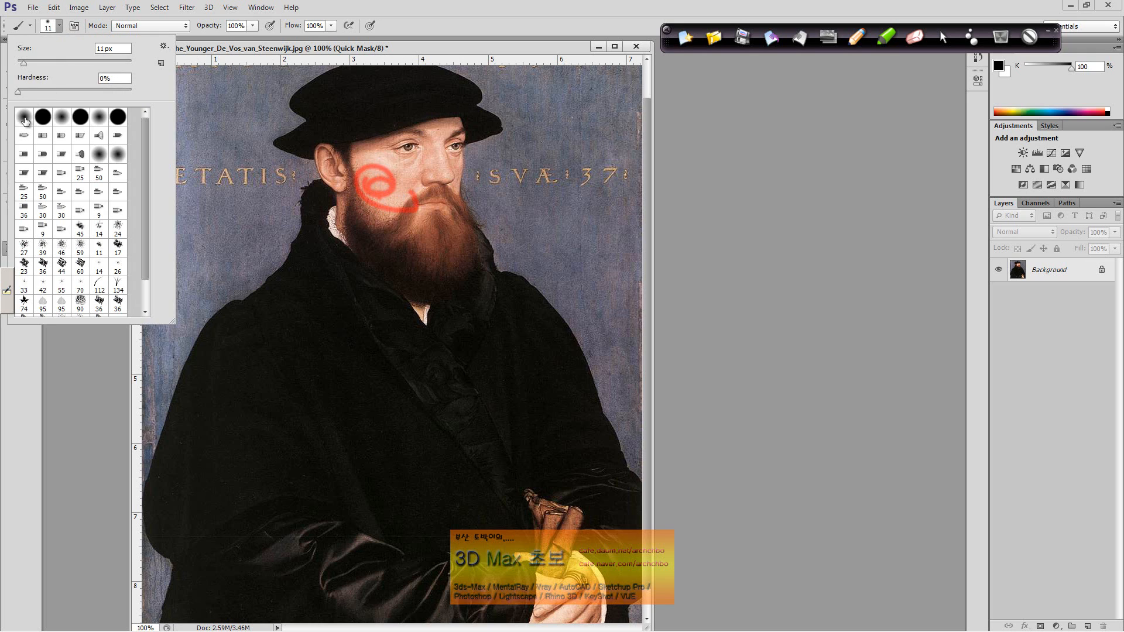
click(81, 118)
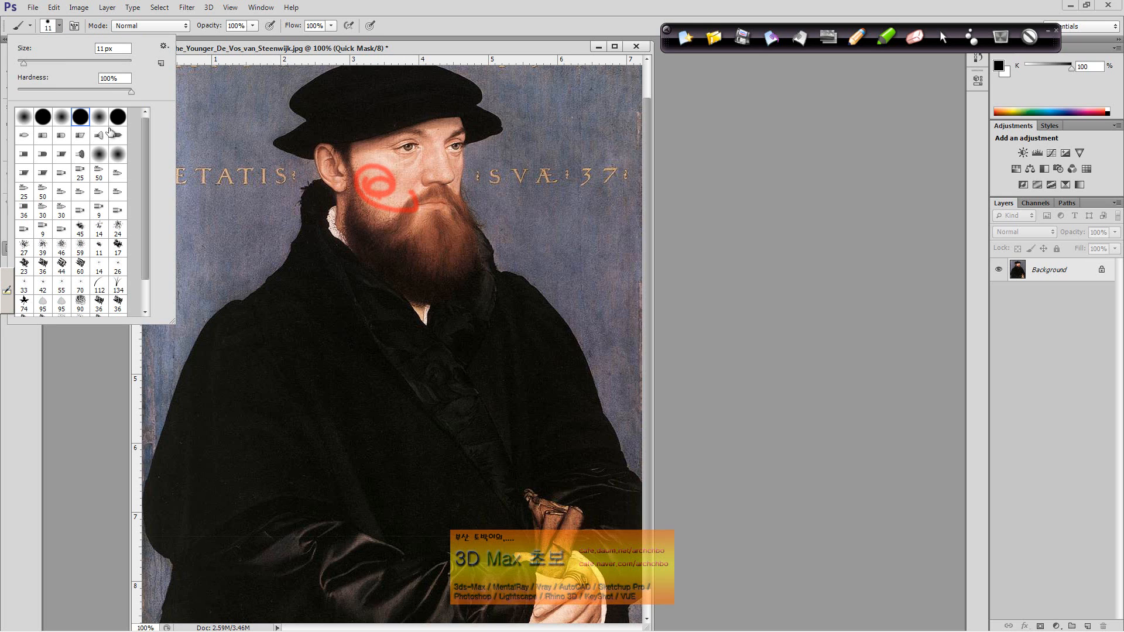
click(387, 185)
mouse_move(375, 193)
mouse_down()
mouse_move(390, 175)
mouse_move(395, 216)
mouse_up()
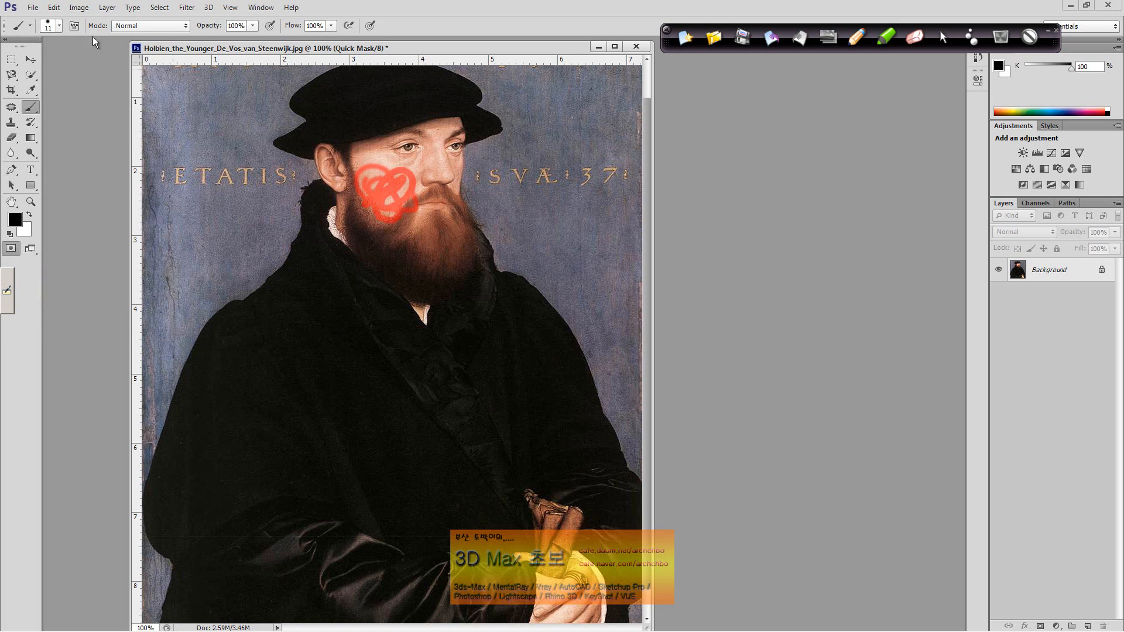
Place an 88 px hard round dab on the beard and a soft round dab at 0% hardness on the coat collar
click(59, 25)
click(68, 59)
click(393, 252)
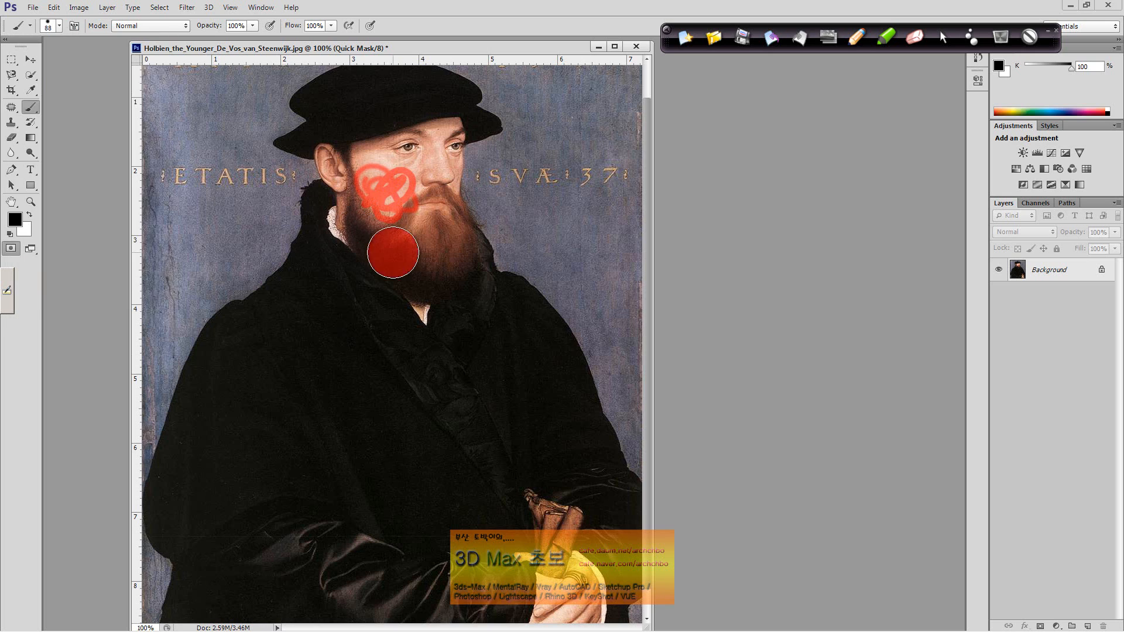
click(59, 27)
click(24, 117)
click(394, 331)
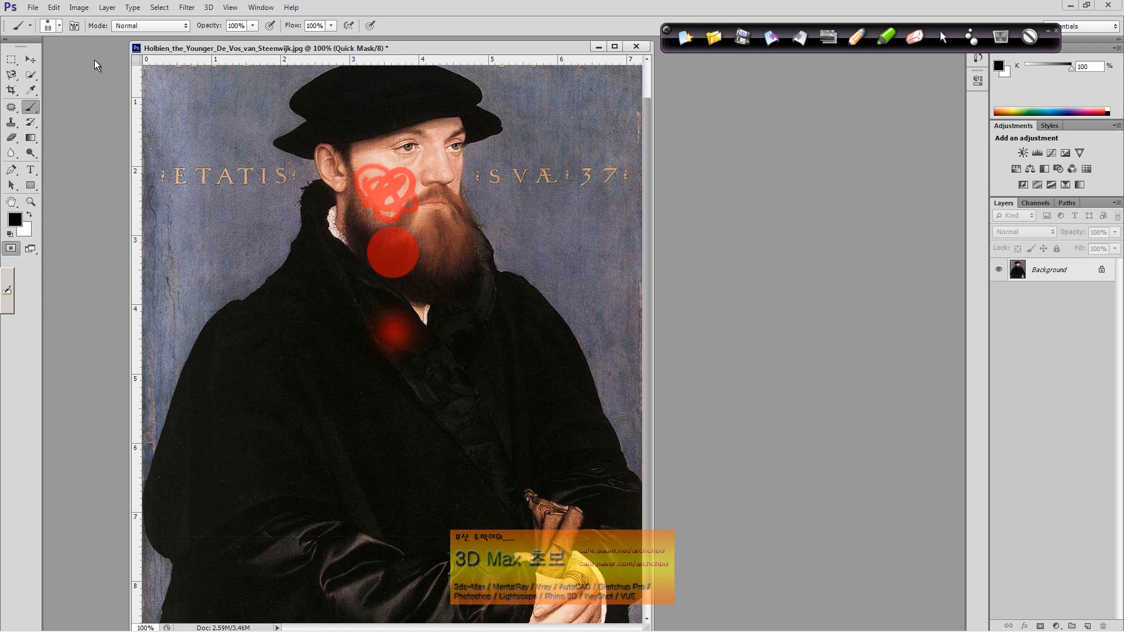
click(59, 27)
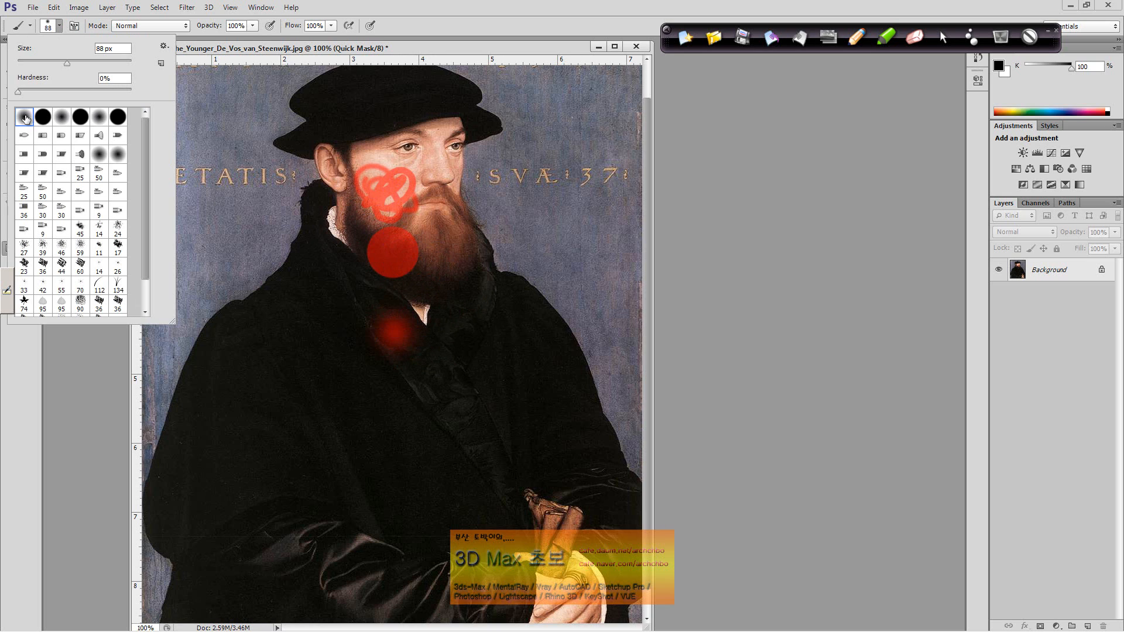
click(263, 50)
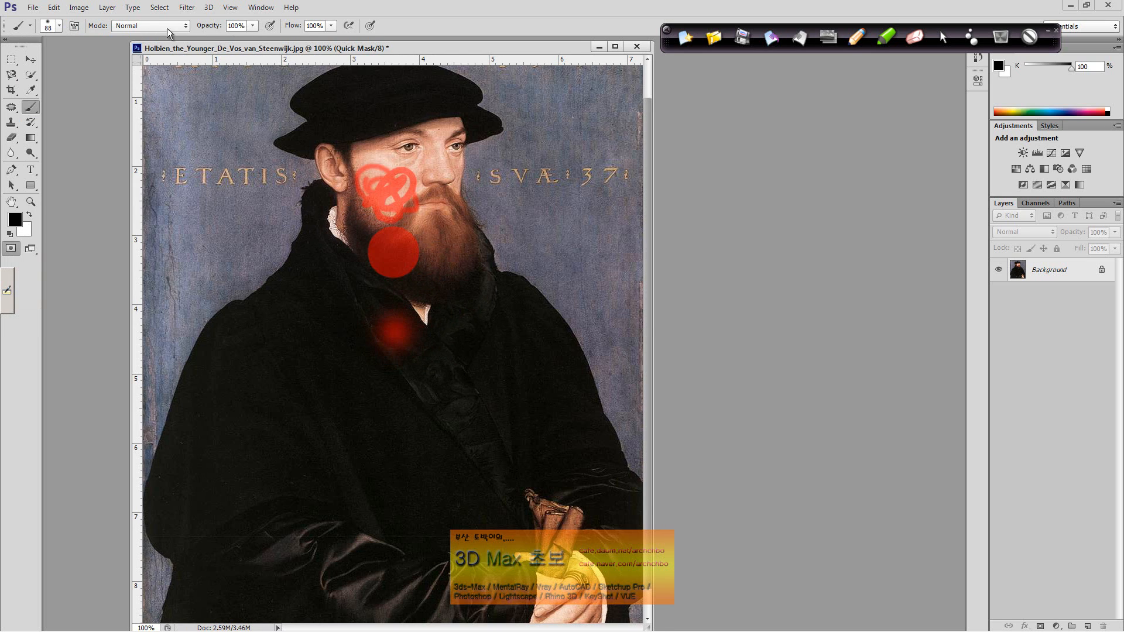
click(134, 26)
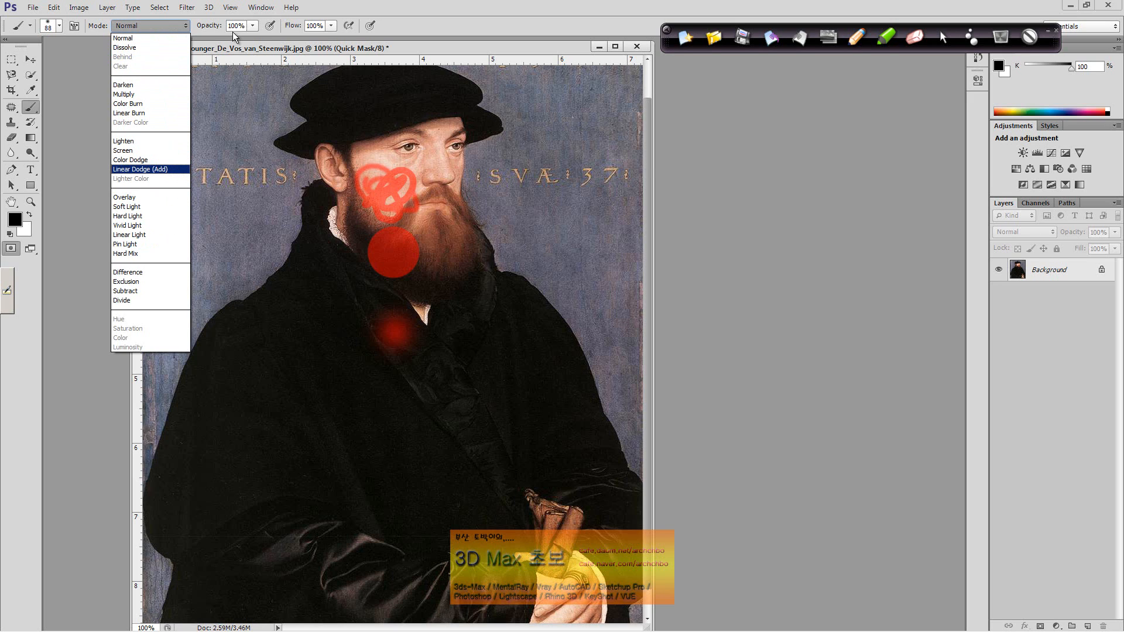
click(98, 49)
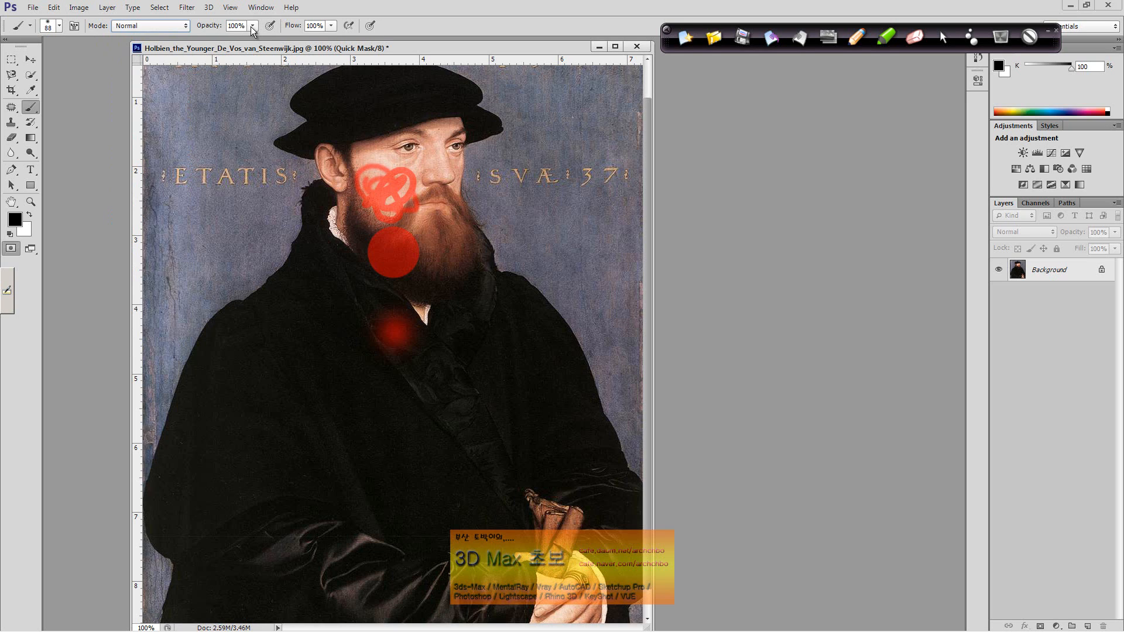
Set the brush flow to 1% and paint a faint mask over the hat brim and forehead
click(330, 26)
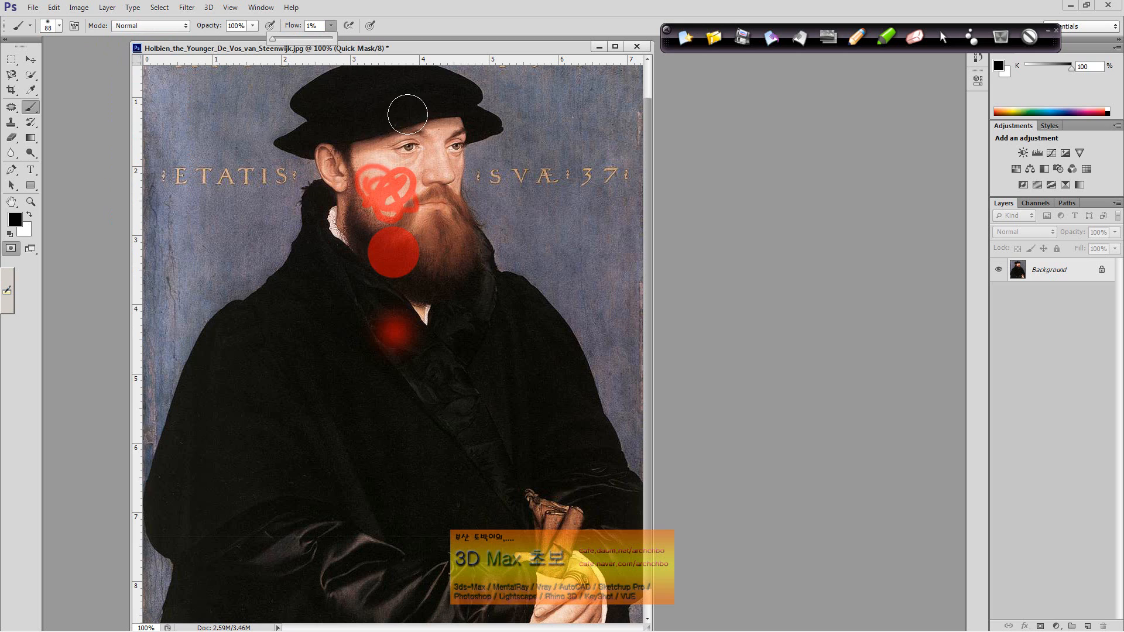
mouse_move(356, 92)
mouse_down()
mouse_move(393, 123)
mouse_move(355, 144)
mouse_move(376, 142)
mouse_move(367, 177)
mouse_move(393, 145)
mouse_move(399, 161)
mouse_move(400, 114)
mouse_move(377, 88)
mouse_move(409, 108)
mouse_move(378, 118)
mouse_move(397, 124)
mouse_move(377, 143)
mouse_move(374, 179)
mouse_move(405, 179)
mouse_up()
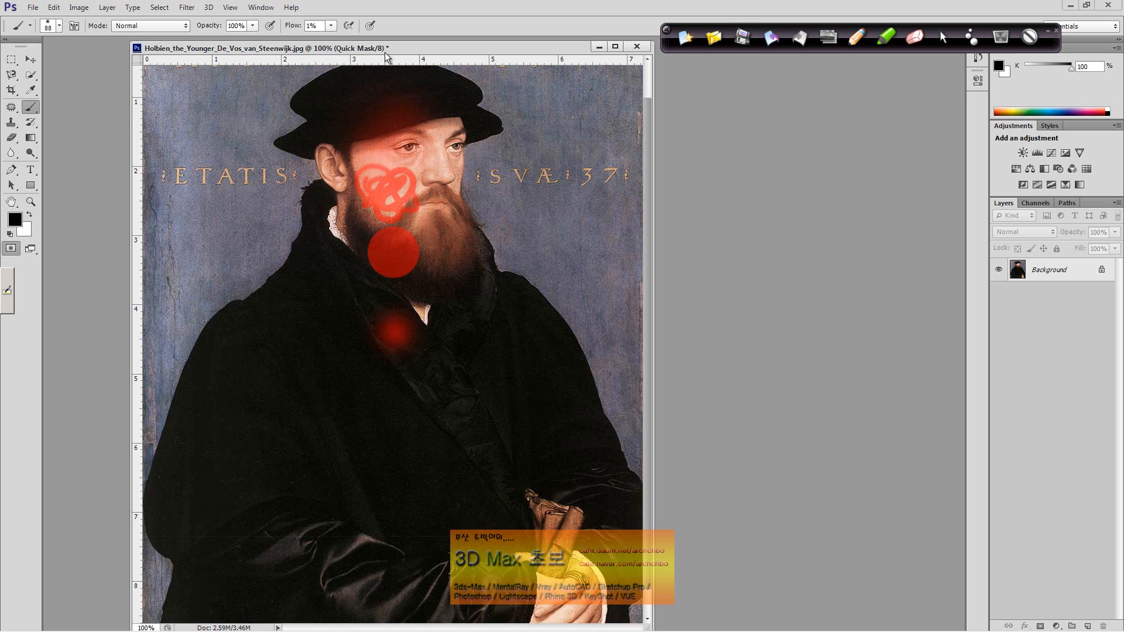
Place a soft dab on the coat's chest at full flow, and paint faintly beside it at 1% flow
mouse_move(331, 25)
mouse_down()
mouse_move(343, 40)
mouse_move(398, 39)
mouse_up()
click(362, 373)
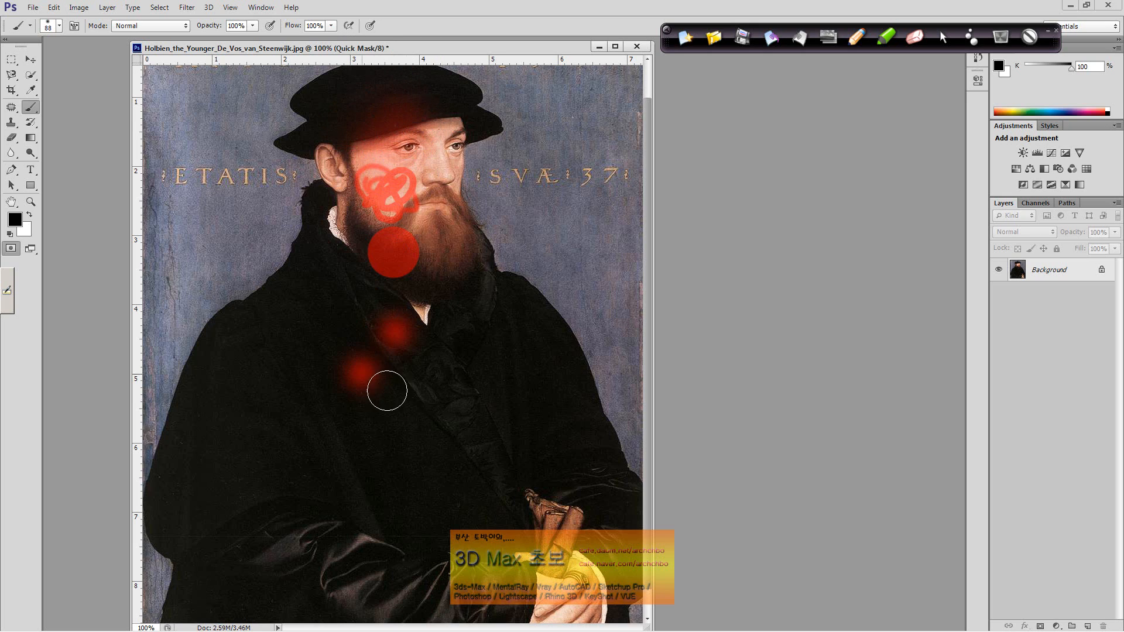
drag(331, 26, 267, 41)
click(444, 372)
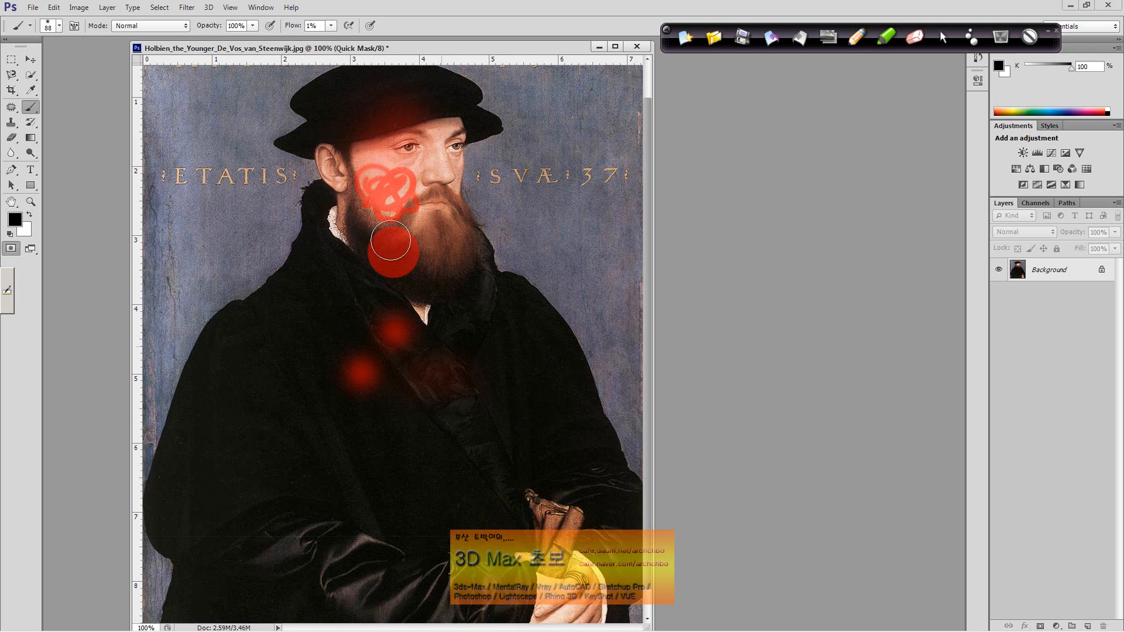
scroll(391, 126, up, 2)
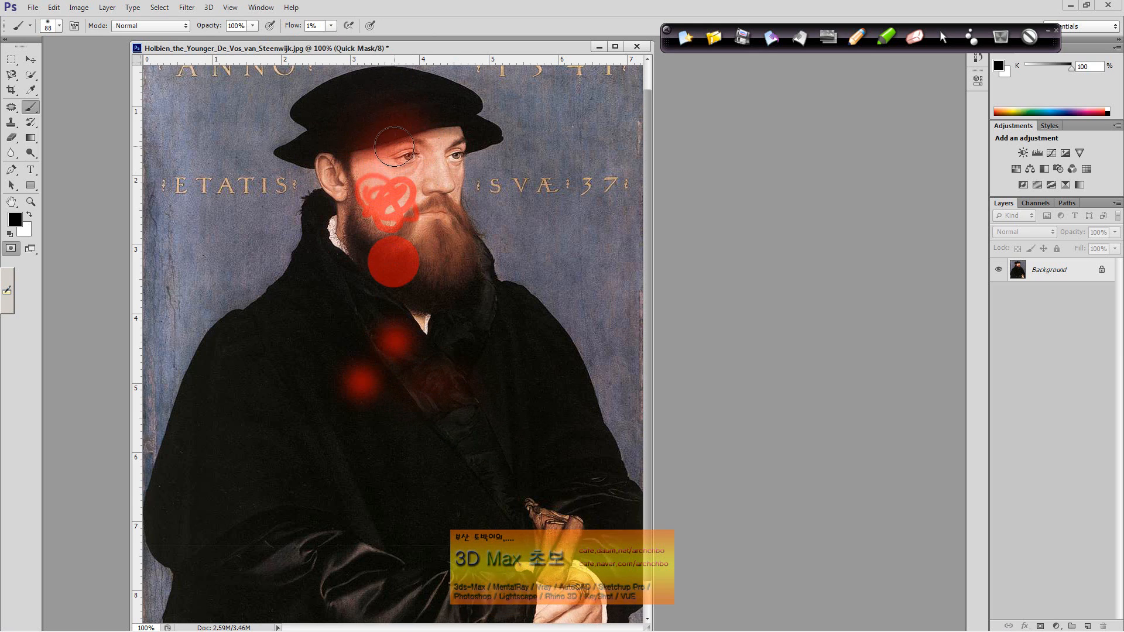
Zoom in to 200% on the man's head and widen the document window so the whole hat fits
click(31, 201)
click(340, 186)
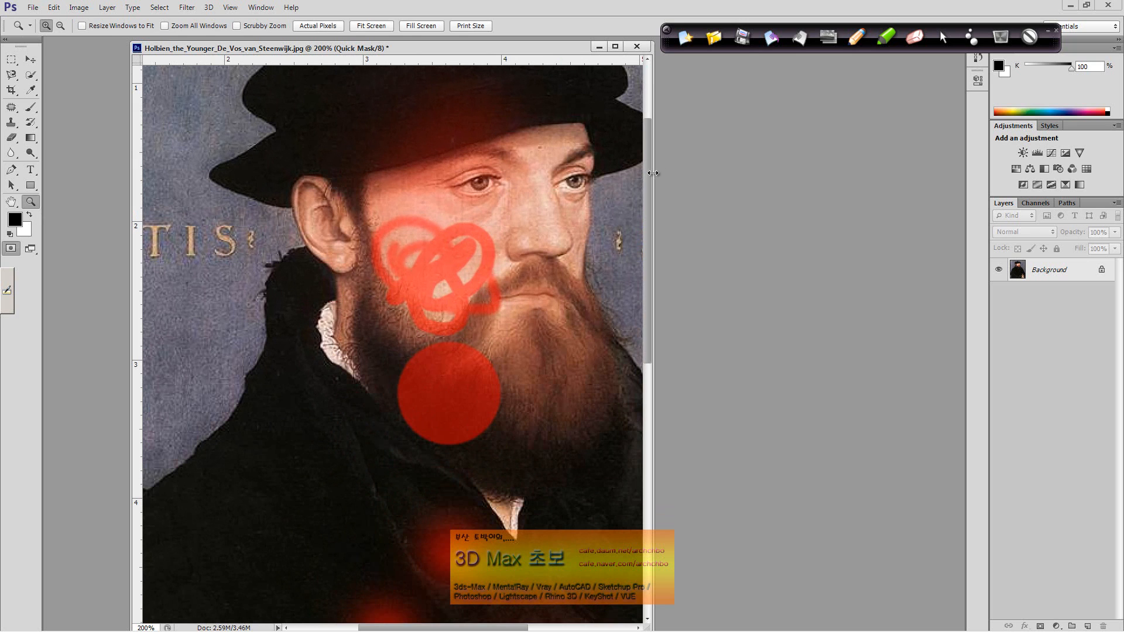
drag(652, 173, 780, 172)
drag(508, 107, 516, 244)
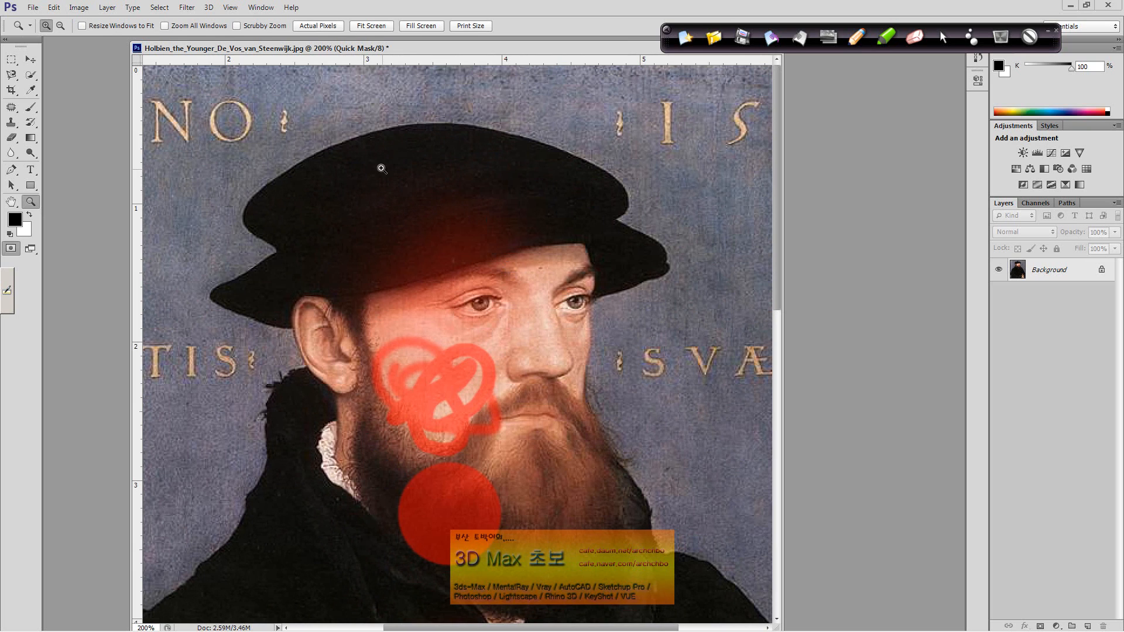
right_click(353, 170)
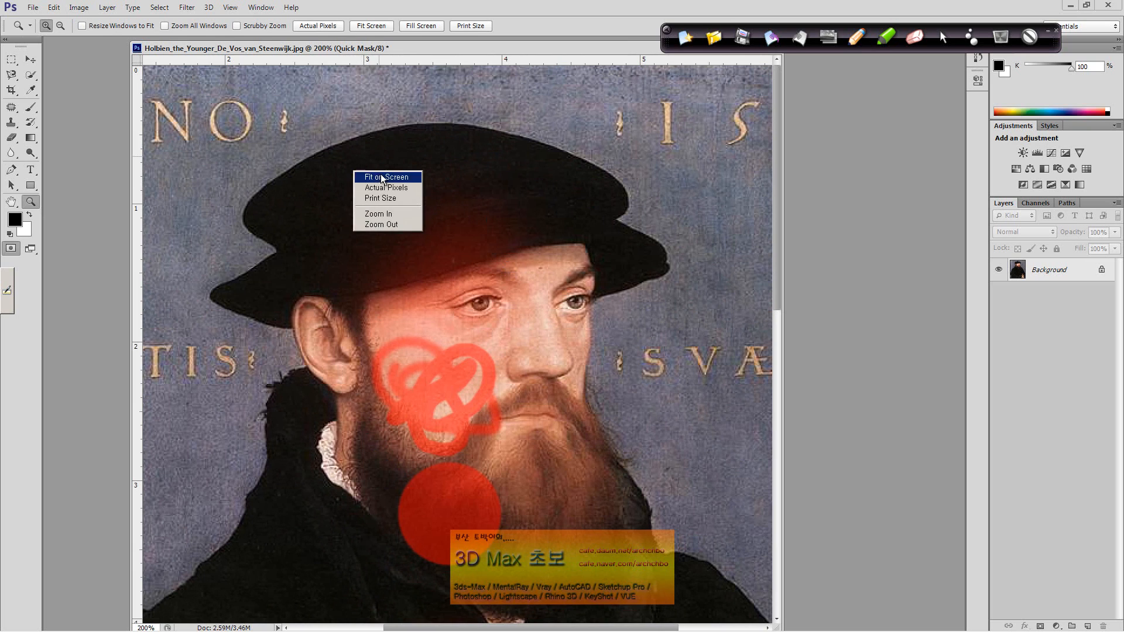
right_click(321, 175)
key(Escape)
right_click(331, 179)
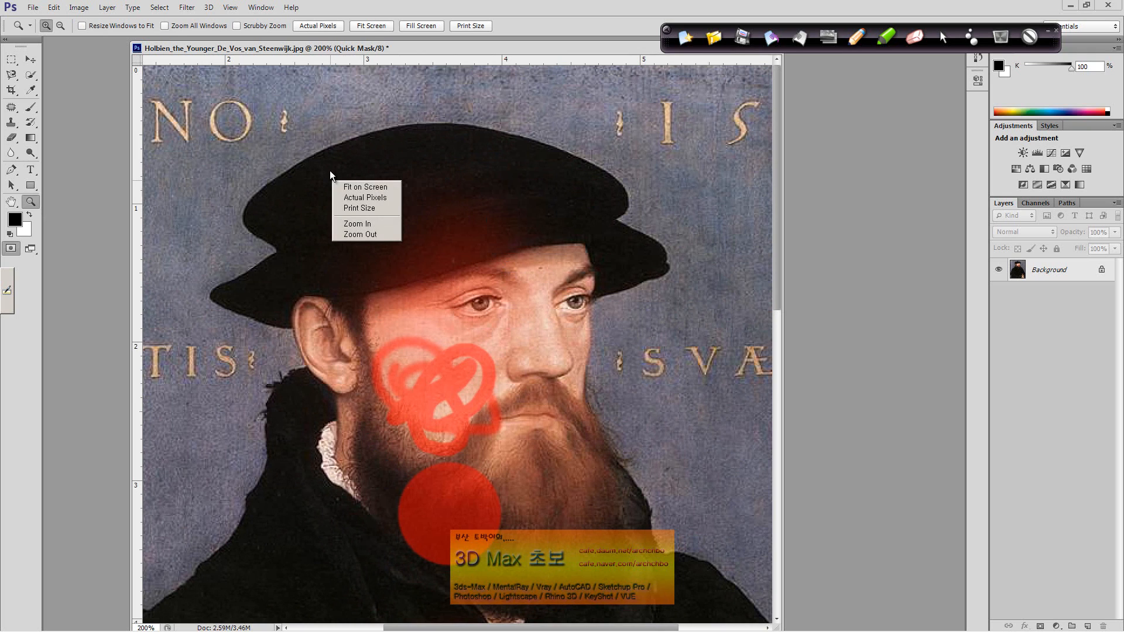
key(Escape)
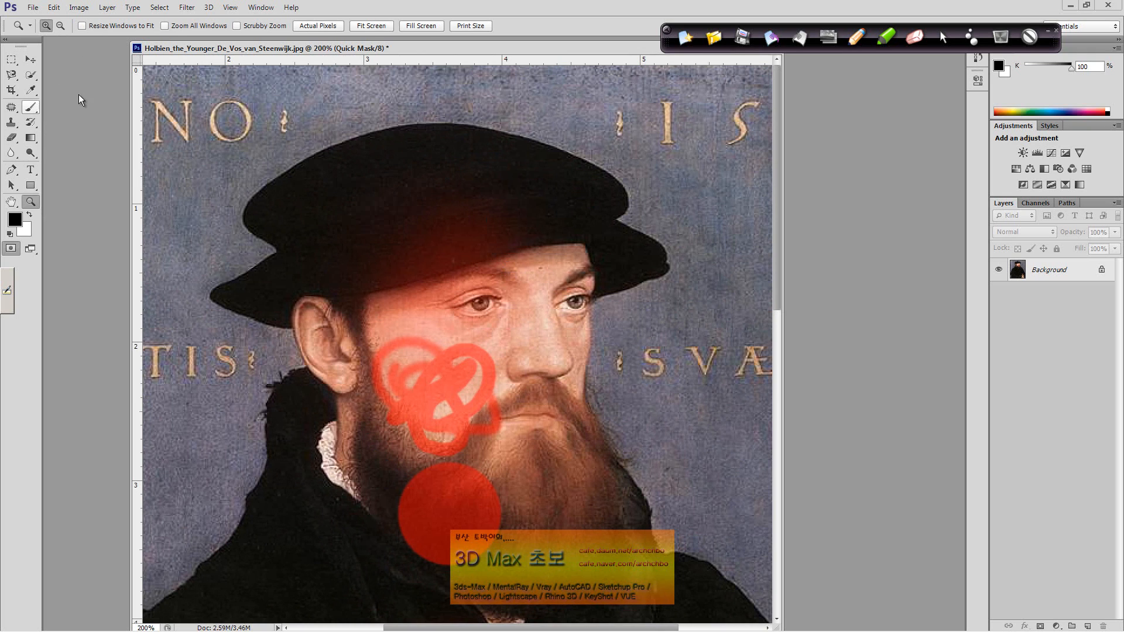
Switch back to the Brush tool and set it to 21 px with 100% flow
click(31, 106)
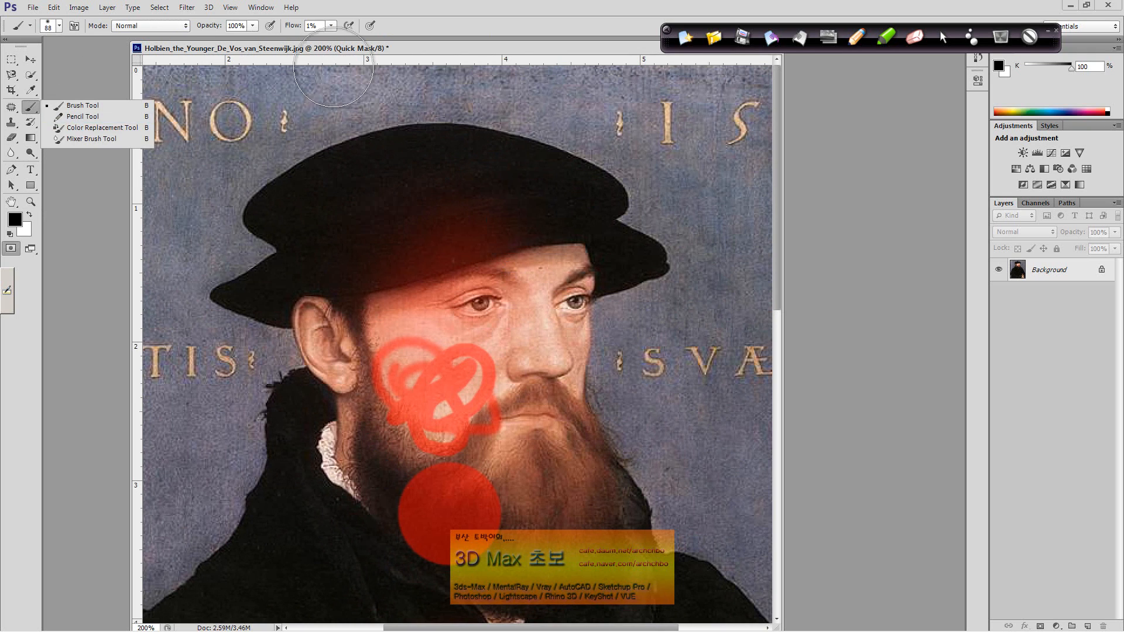
right_click(425, 192)
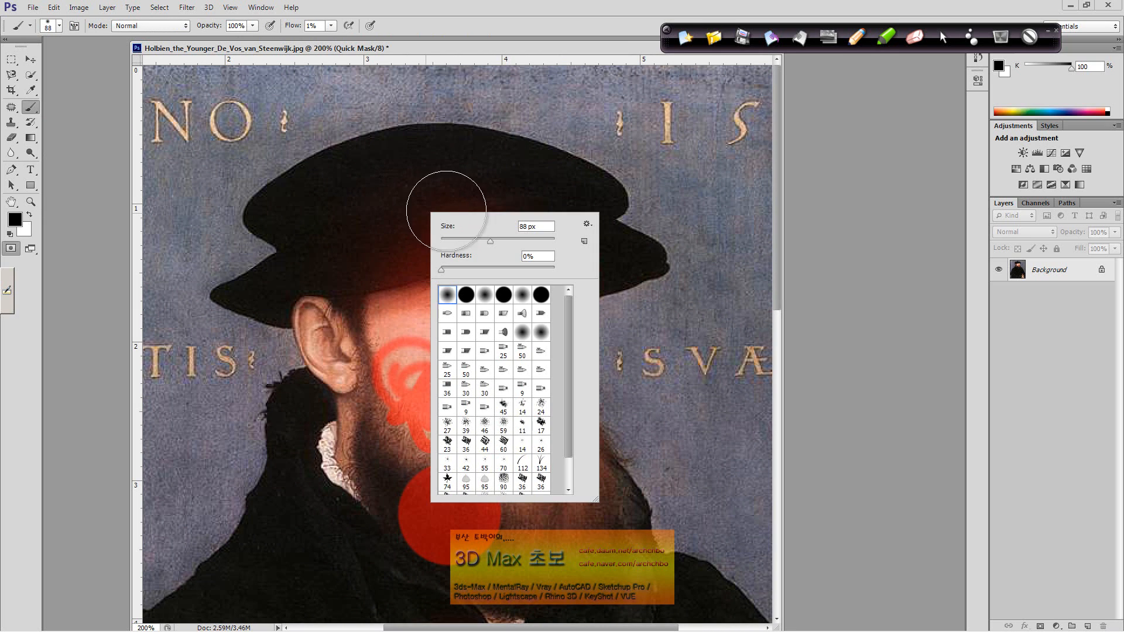
click(452, 238)
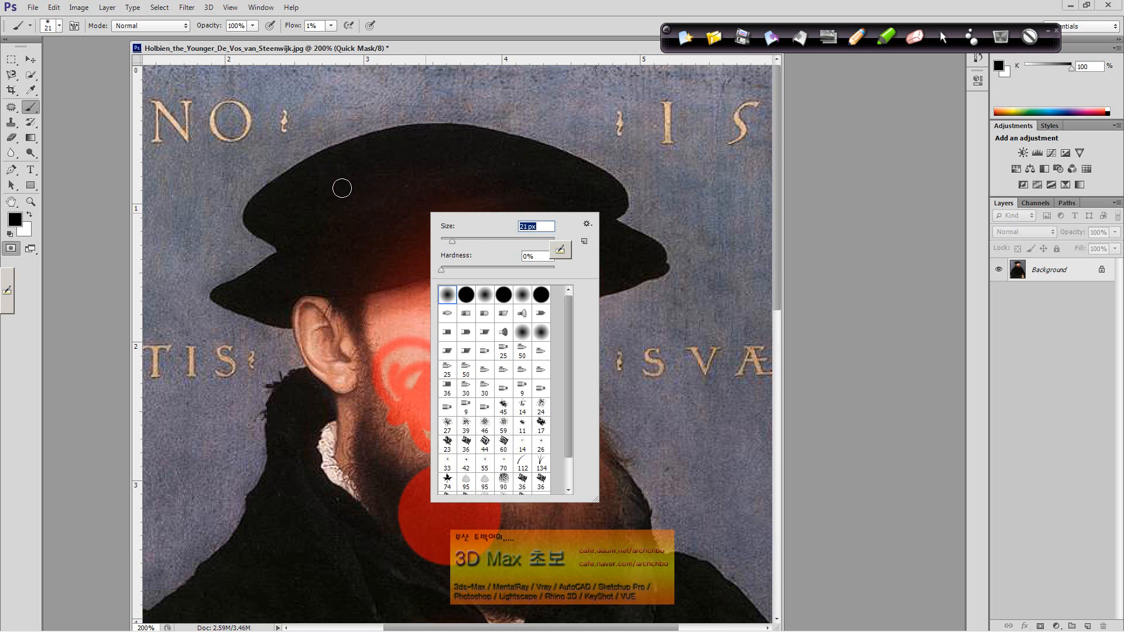
click(320, 162)
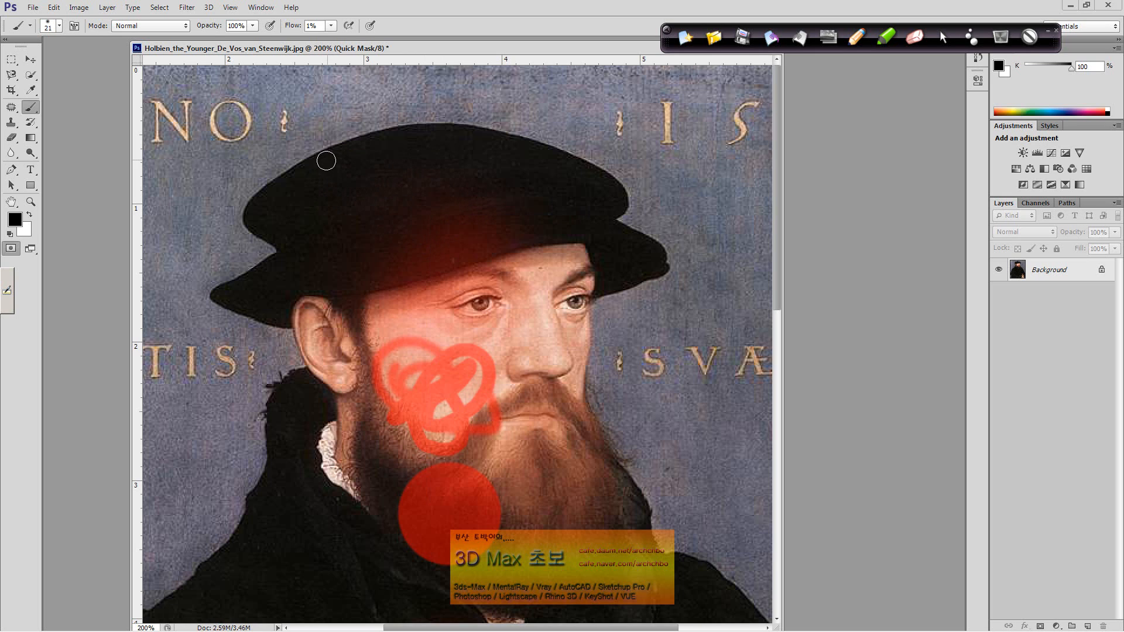
click(330, 26)
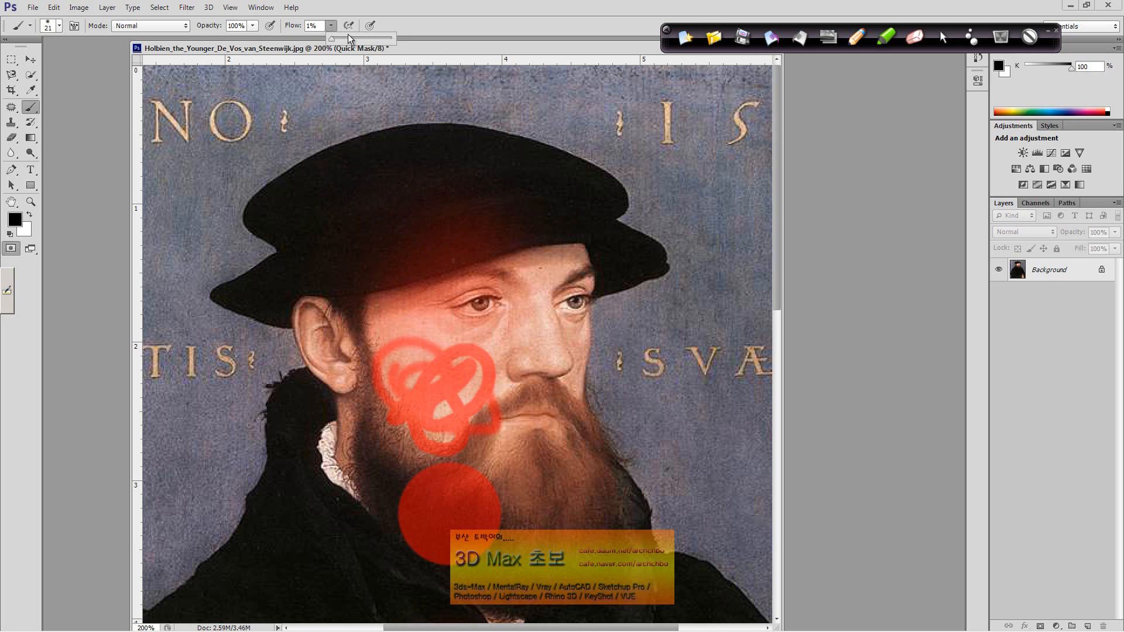
click(394, 38)
Paint the mask along the inside of the figure's left outline, from the hat past the ear and collar down the shoulder and sleeve
click(346, 150)
mouse_move(346, 149)
mouse_down()
mouse_move(260, 202)
mouse_move(254, 221)
mouse_move(284, 255)
mouse_move(219, 297)
mouse_move(290, 316)
mouse_up()
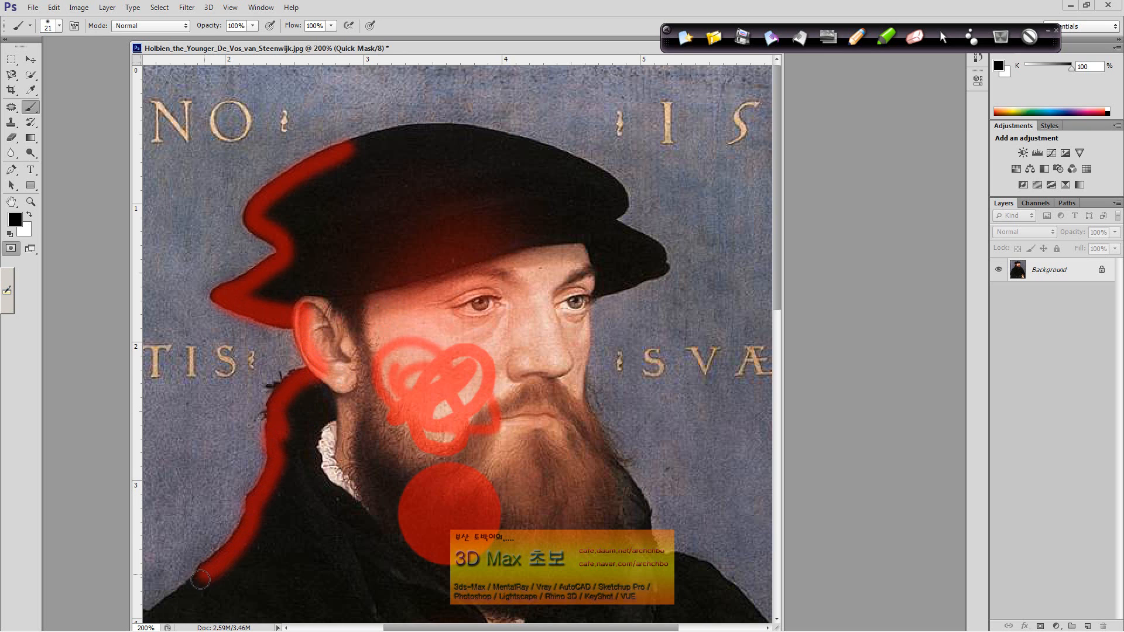
right_click(256, 487)
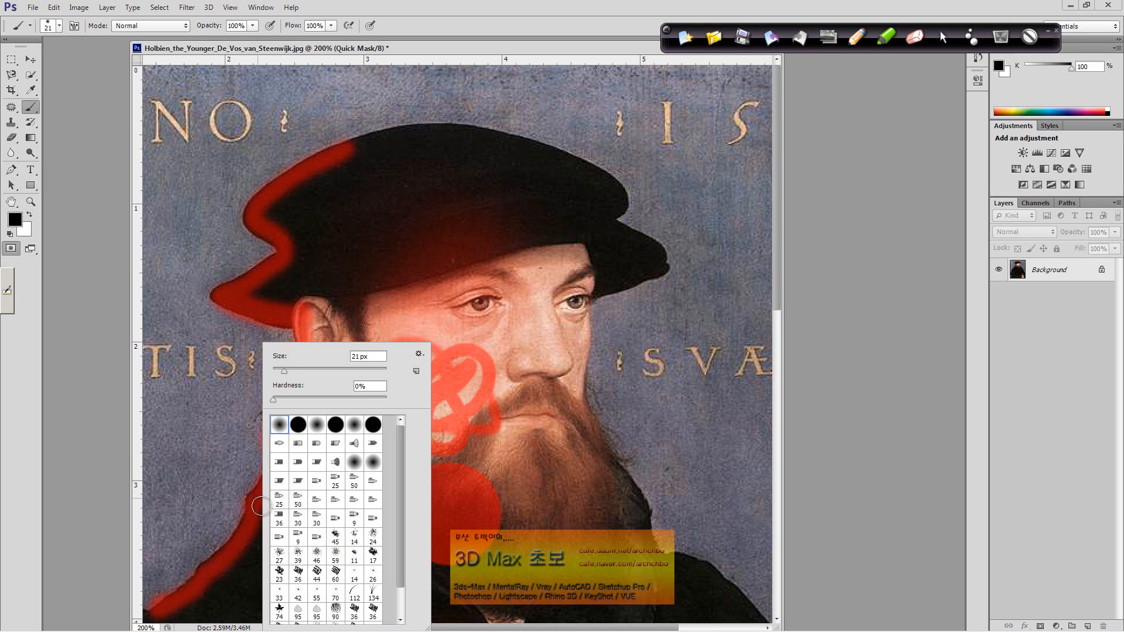
mouse_move(249, 536)
mouse_down()
mouse_move(289, 394)
mouse_move(409, 176)
mouse_move(489, 133)
mouse_up()
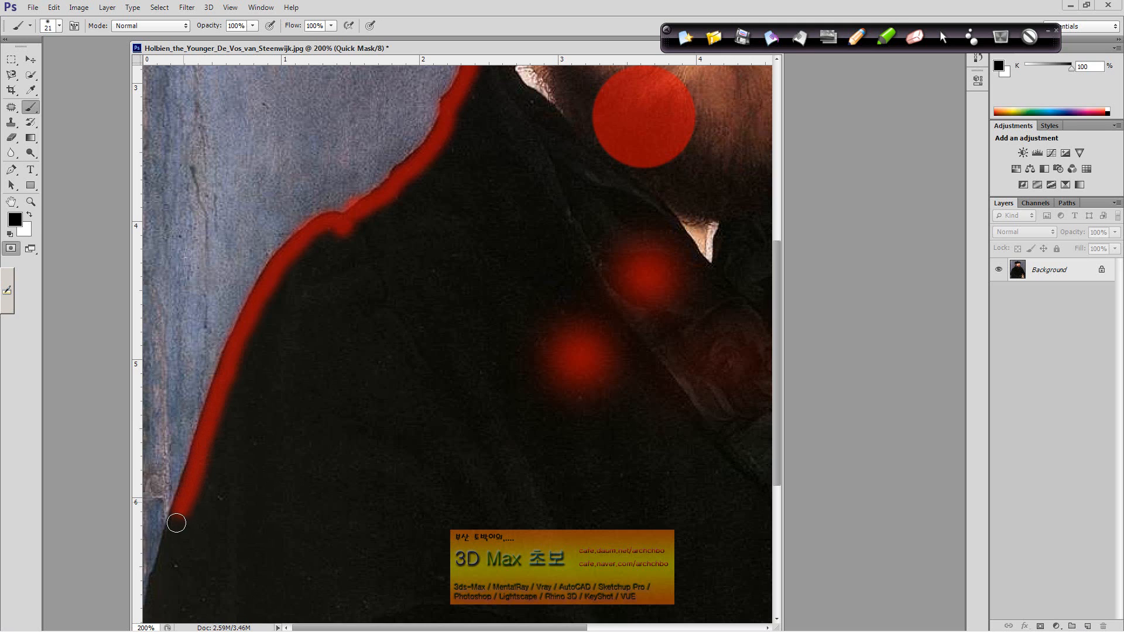
drag(177, 522, 165, 554)
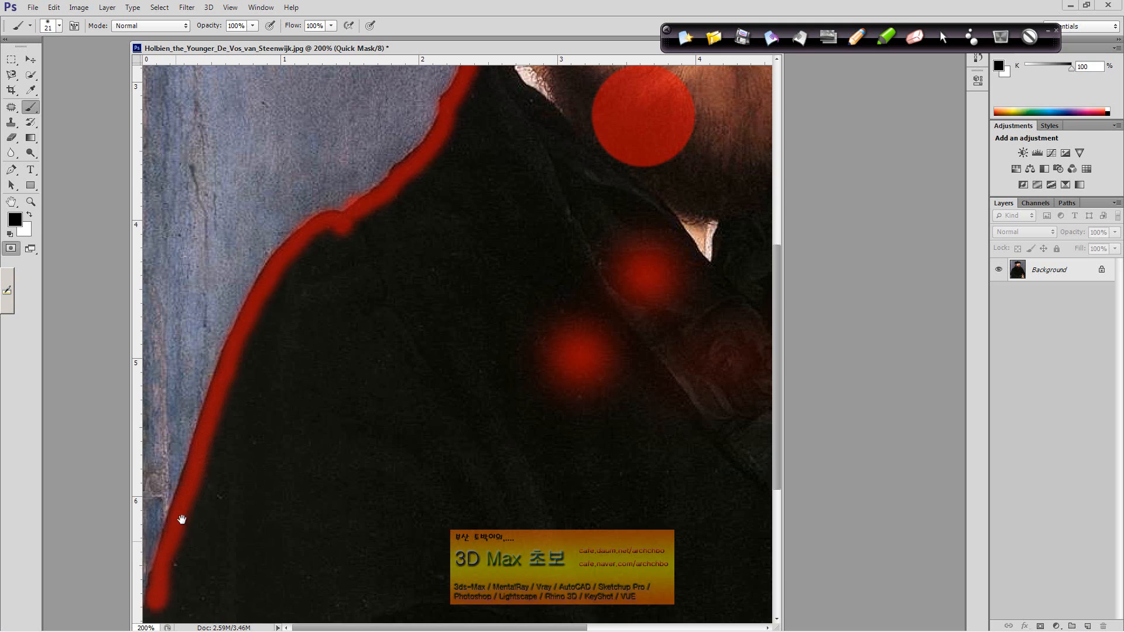
Continue the mask outline around the left elbow and along the picture's bottom edge, below the hands, to the right sleeve
drag(351, 482, 351, 194)
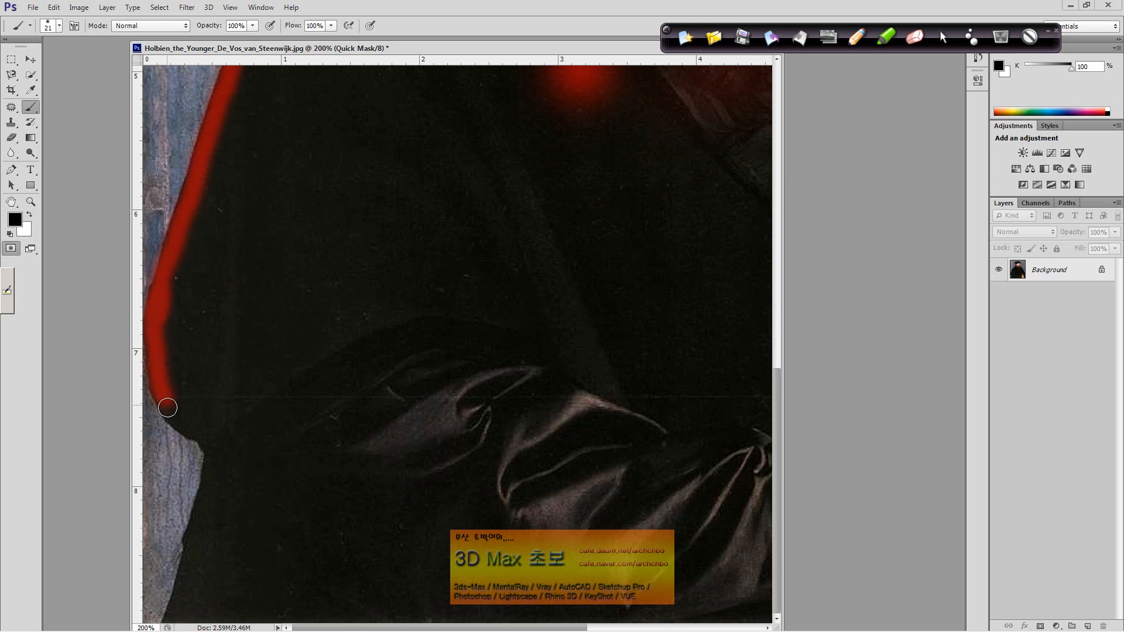
mouse_move(208, 474)
mouse_down()
mouse_move(178, 621)
mouse_move(303, 608)
mouse_move(659, 619)
mouse_move(274, 627)
mouse_move(359, 618)
mouse_up()
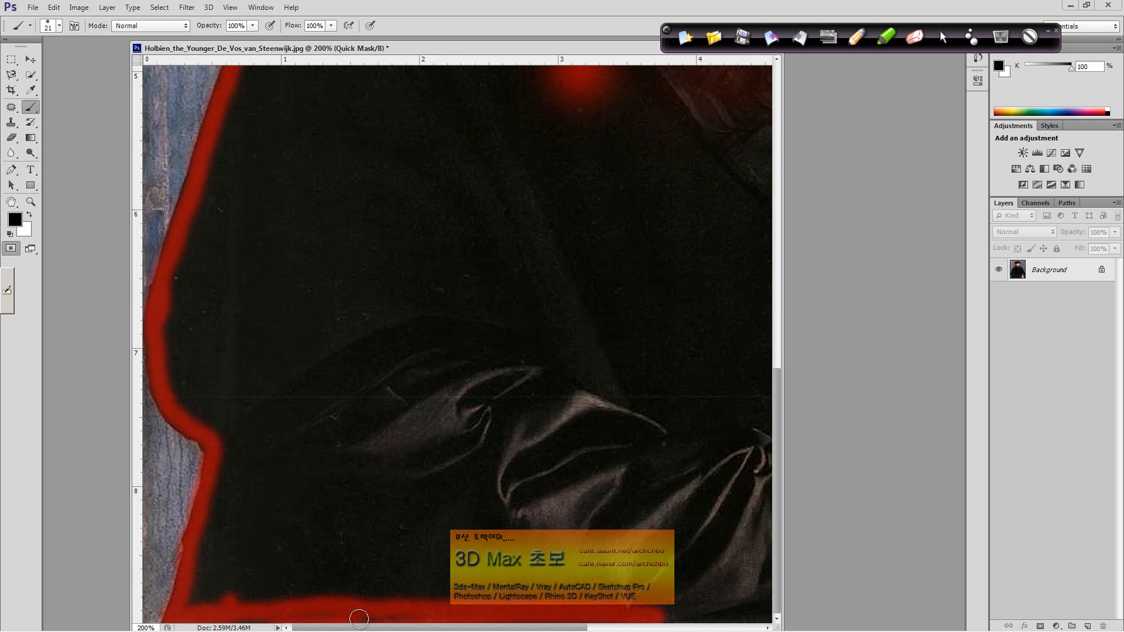
drag(206, 623, 515, 597)
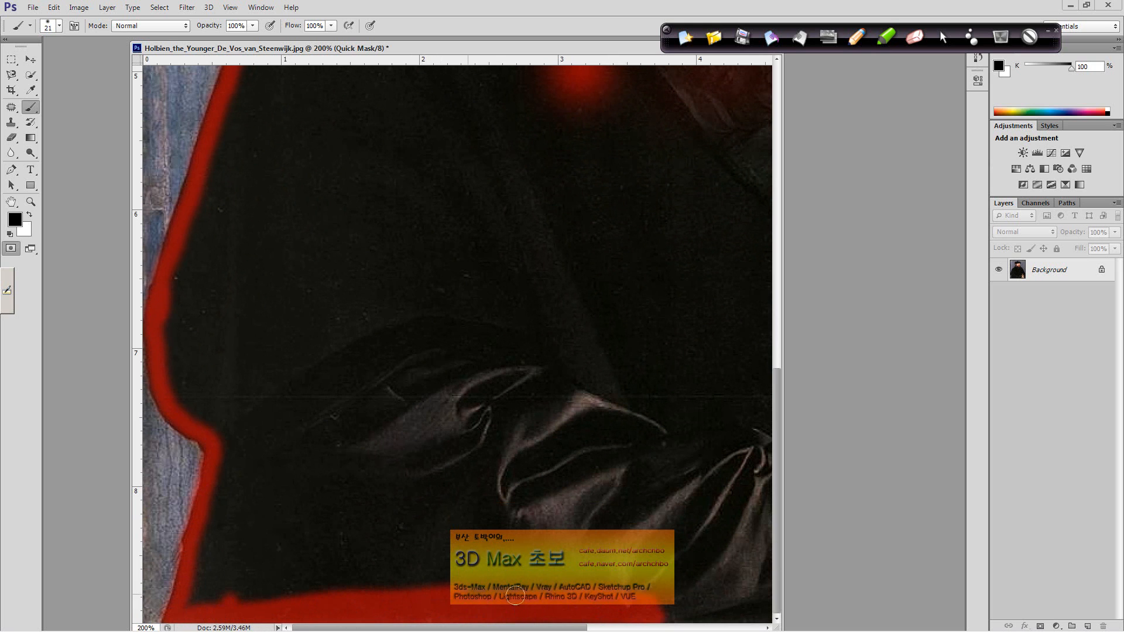
drag(707, 615, 751, 613)
drag(668, 551, 385, 551)
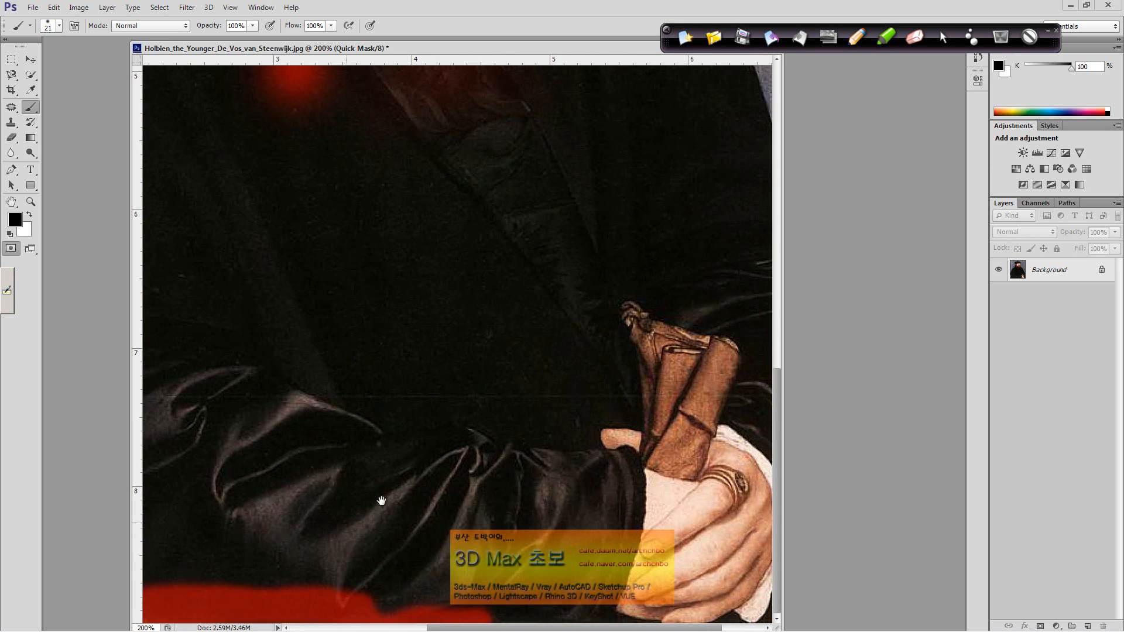
mouse_move(638, 611)
mouse_down()
mouse_move(724, 615)
mouse_move(643, 619)
mouse_up()
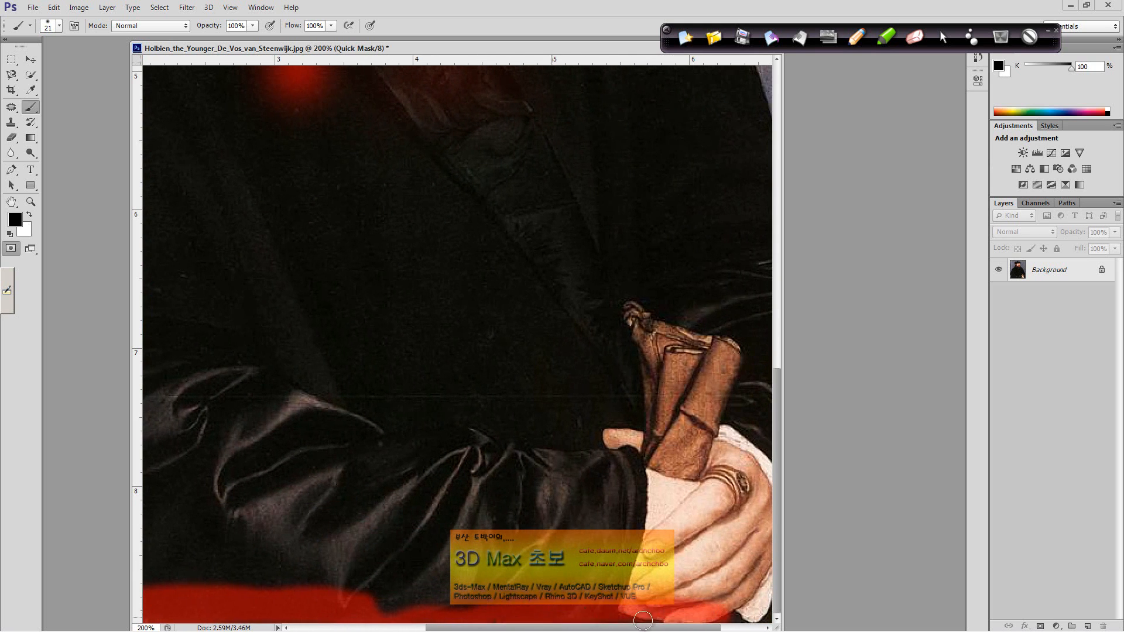
drag(623, 541, 443, 487)
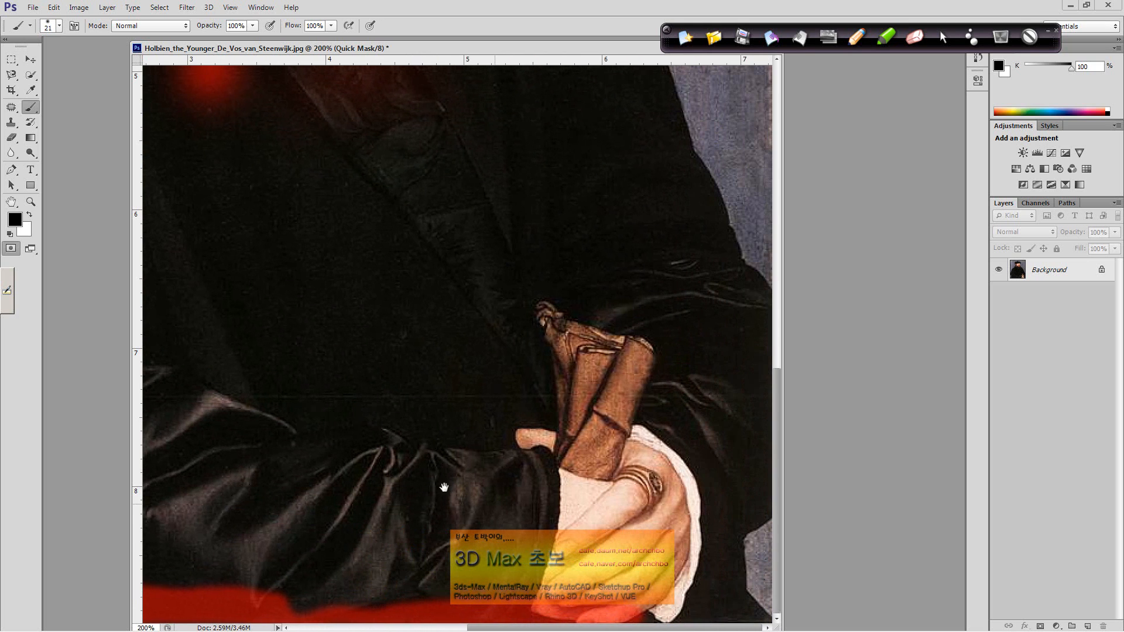
drag(605, 614, 748, 617)
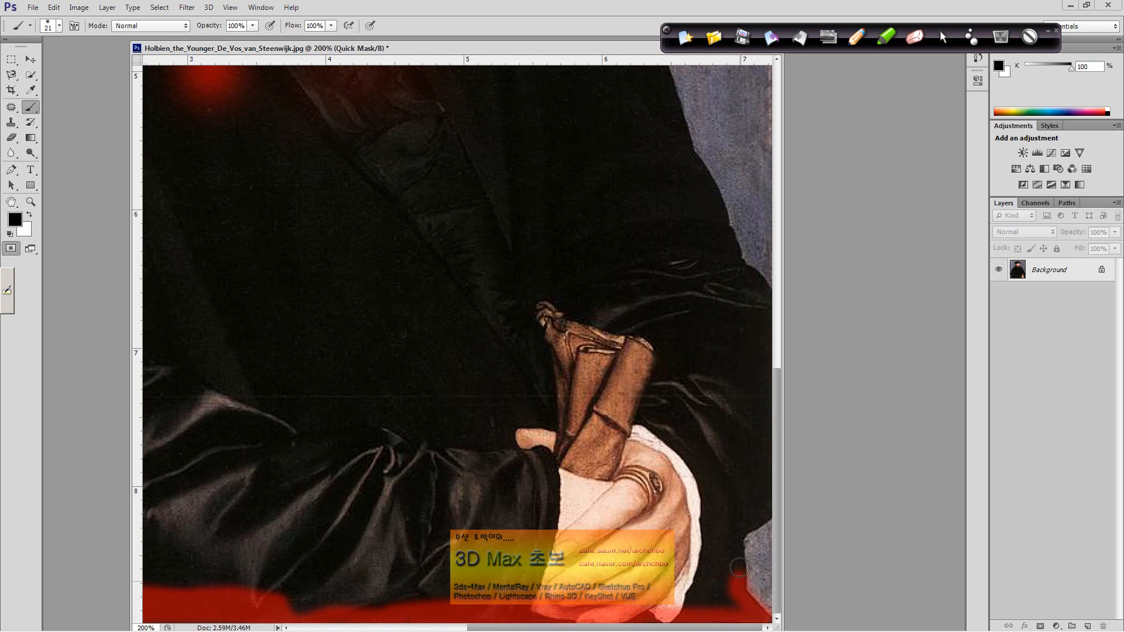
Paint the mask up the right sleeve and shoulder to the beard, and remove the stray stroke on the background
drag(769, 498, 772, 305)
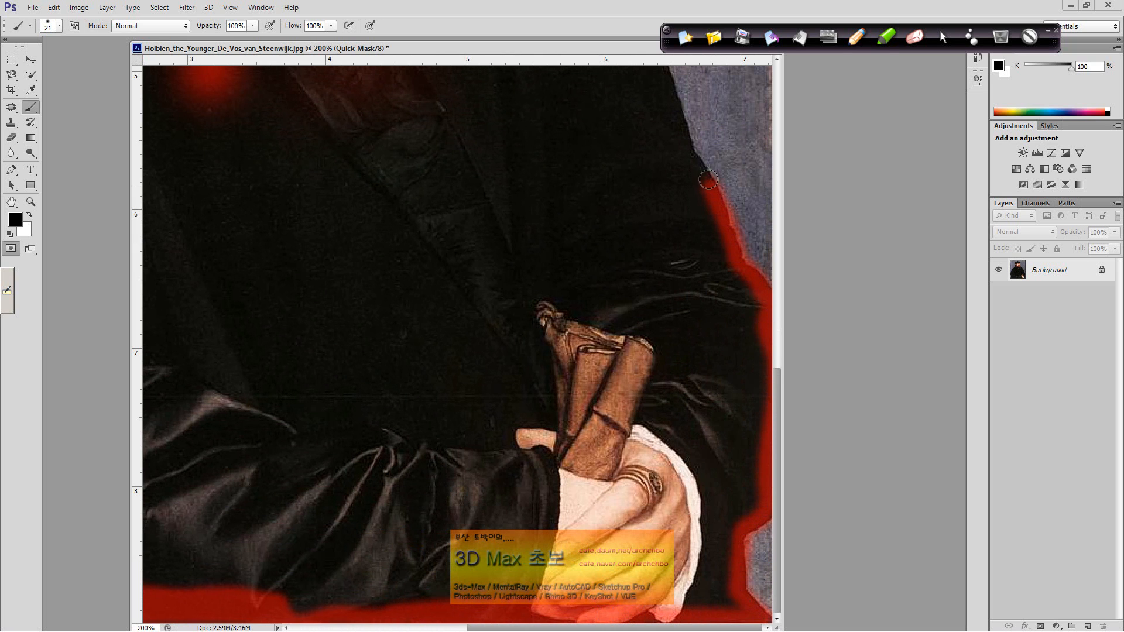
mouse_move(664, 159)
mouse_down()
mouse_move(655, 263)
mouse_move(670, 462)
mouse_move(671, 352)
mouse_move(640, 276)
mouse_move(601, 216)
mouse_move(534, 150)
mouse_move(502, 141)
mouse_up()
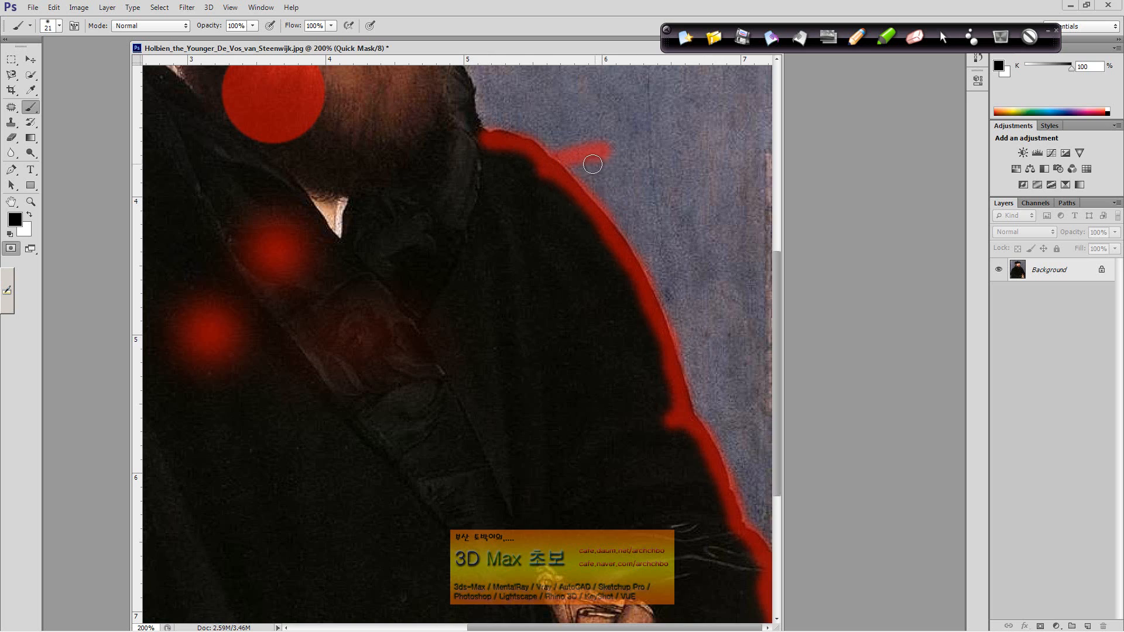
click(16, 134)
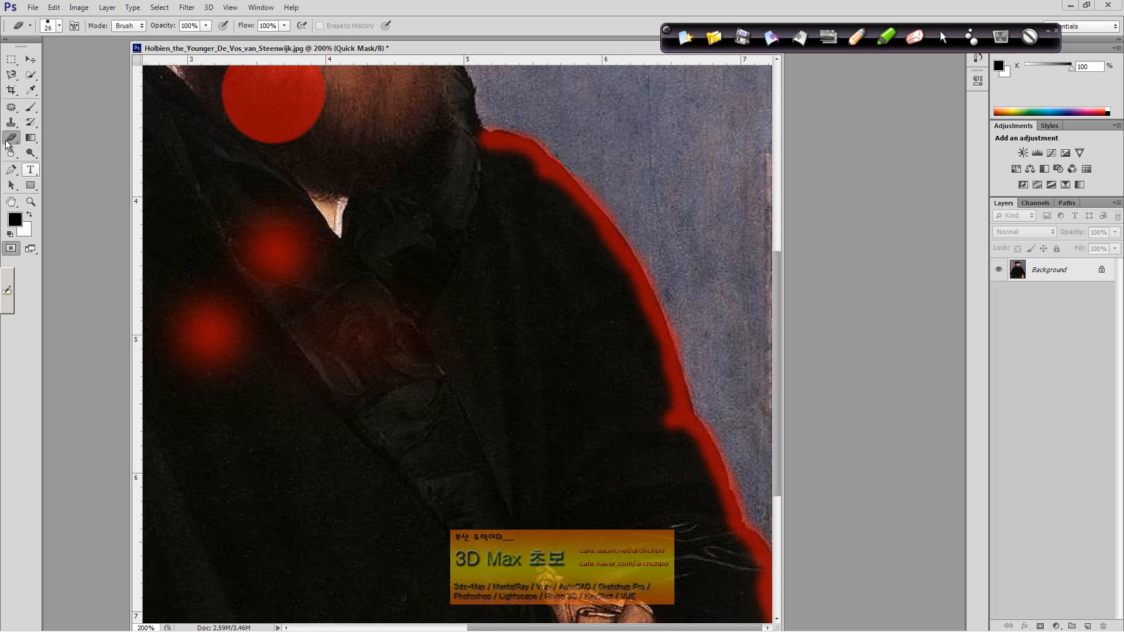
Close the mask outline with the 21 px brush along the beard, the face's right edge, the hat brim and the hat's crown
click(32, 107)
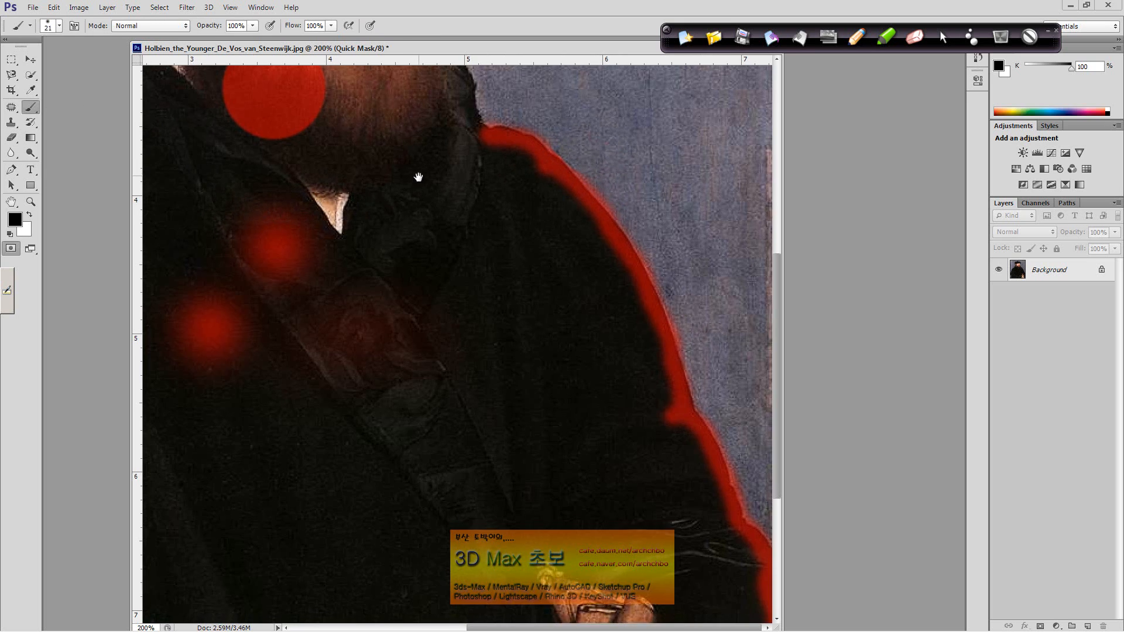
drag(416, 178, 494, 402)
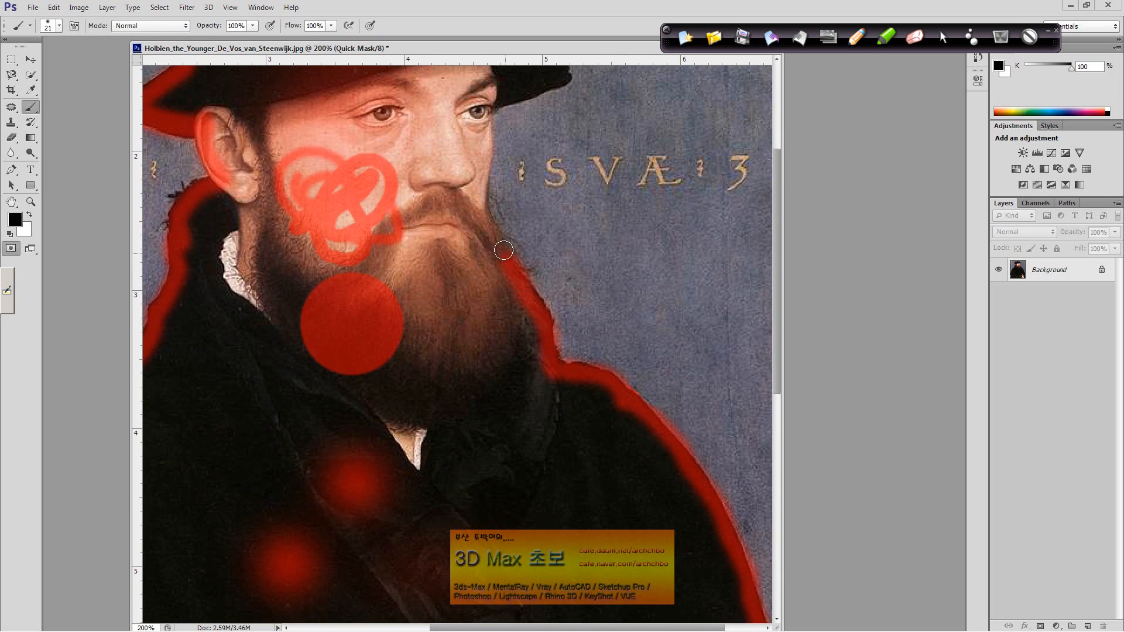
drag(485, 156, 485, 120)
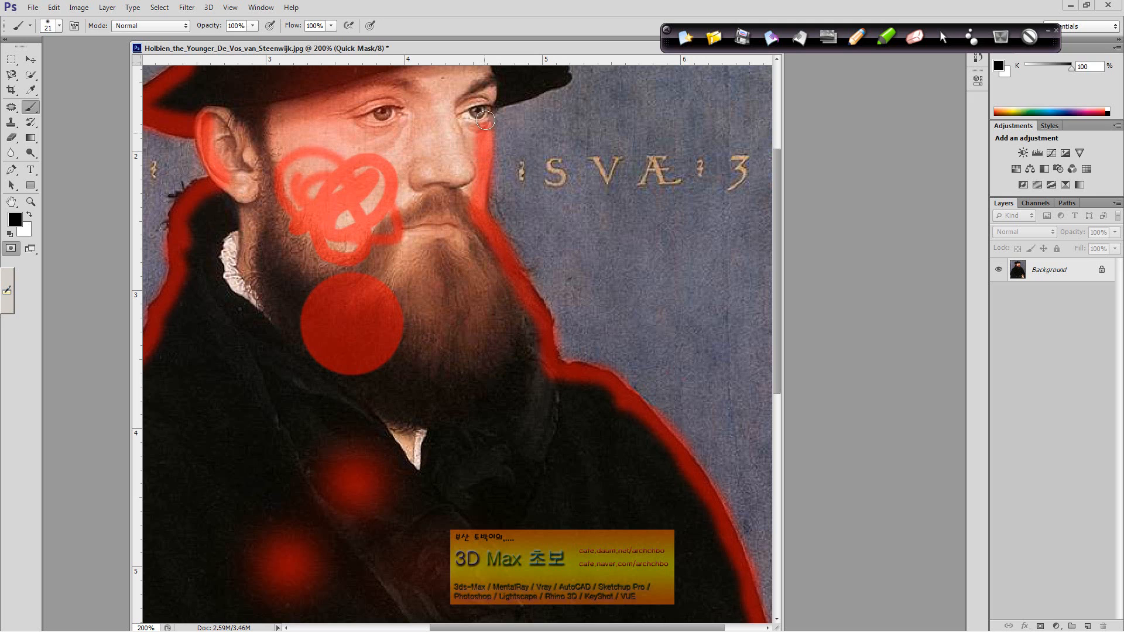
drag(532, 179, 556, 368)
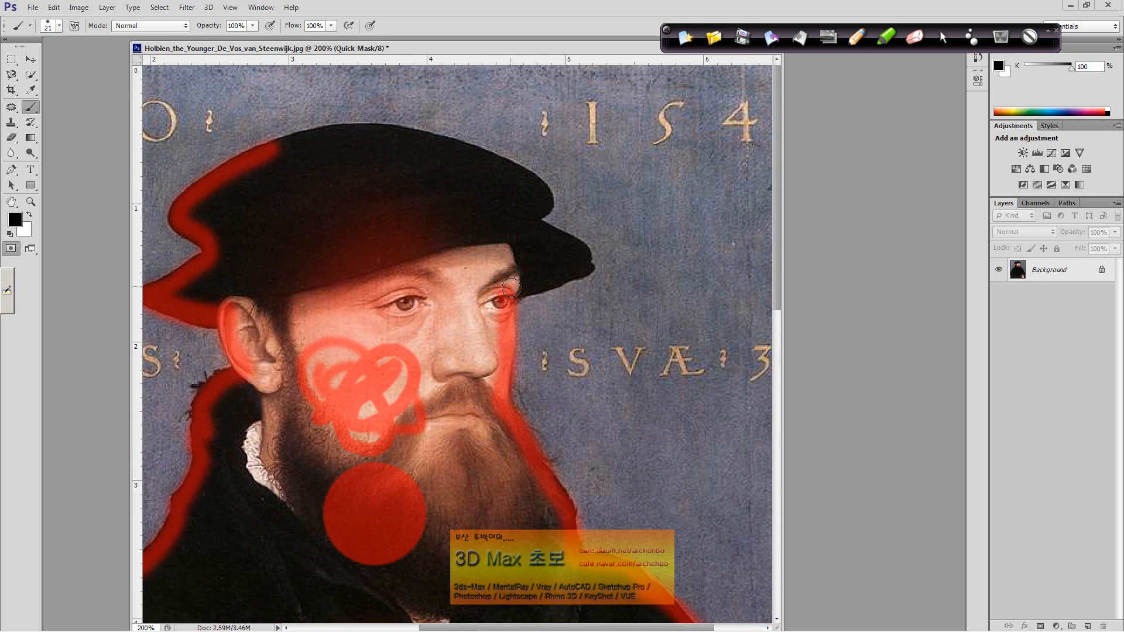
drag(556, 271, 524, 285)
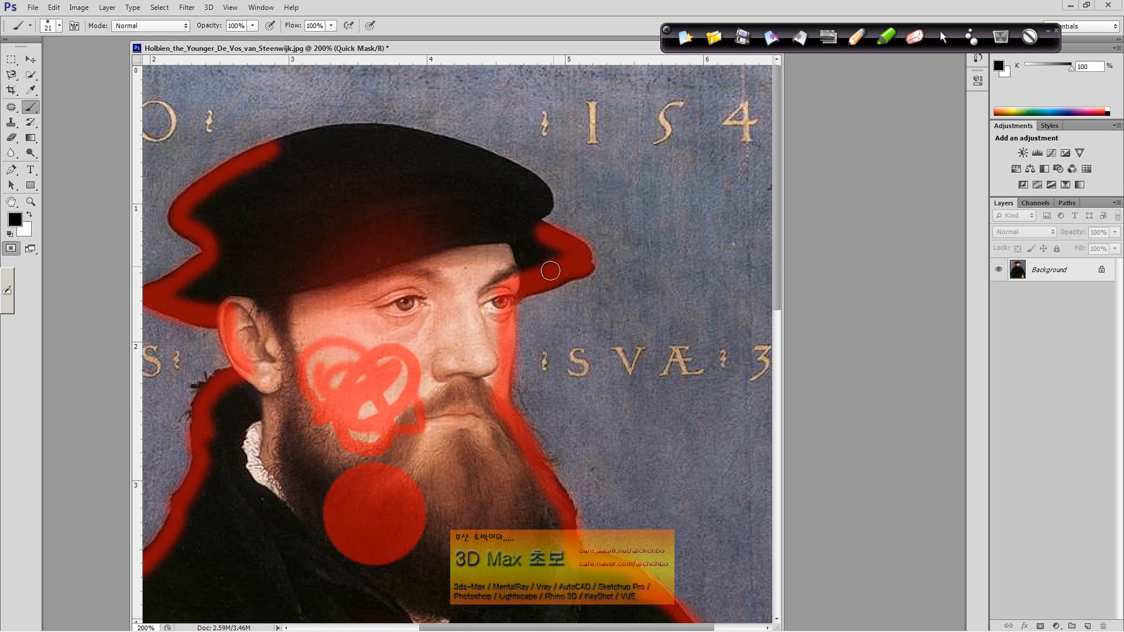
mouse_move(566, 270)
mouse_down()
mouse_move(532, 231)
mouse_move(545, 199)
mouse_move(505, 166)
mouse_move(393, 133)
mouse_move(271, 154)
mouse_up()
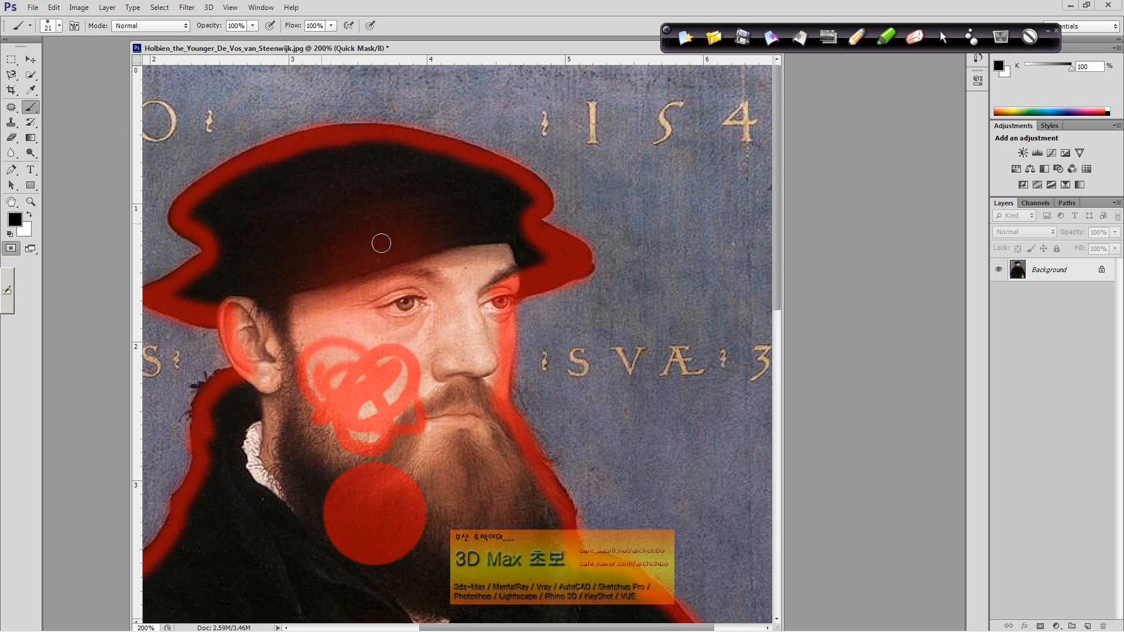
Enlarge the brush to 135 px and fill the left part of the hat with the mask
right_click(408, 258)
click(486, 285)
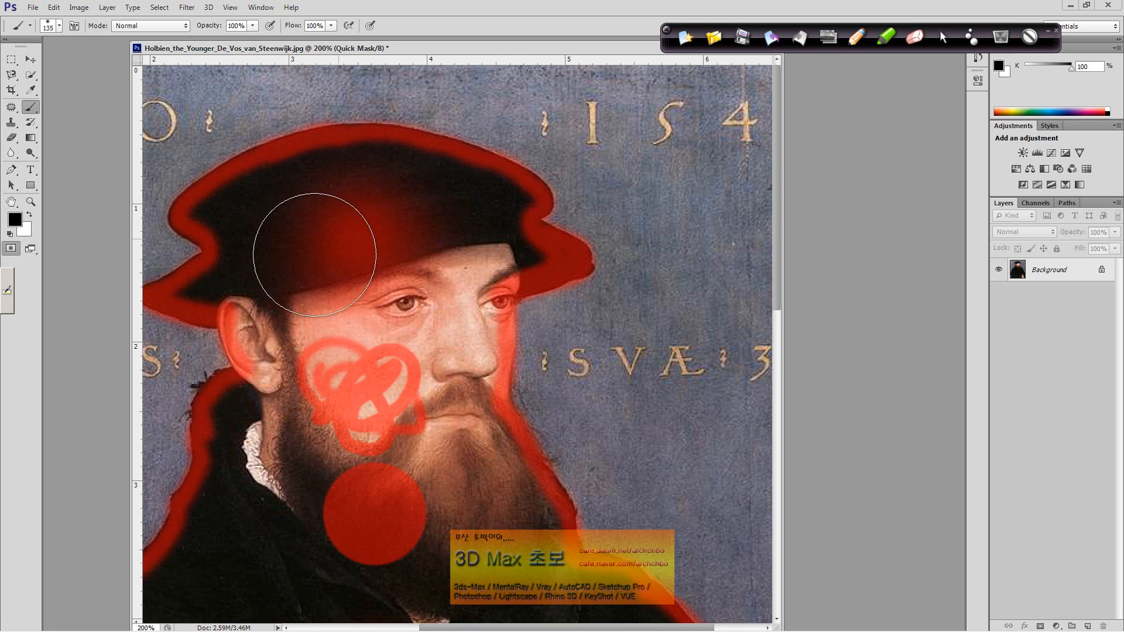
mouse_move(314, 238)
mouse_down()
mouse_move(262, 230)
mouse_move(269, 222)
mouse_move(252, 226)
mouse_move(297, 221)
mouse_up()
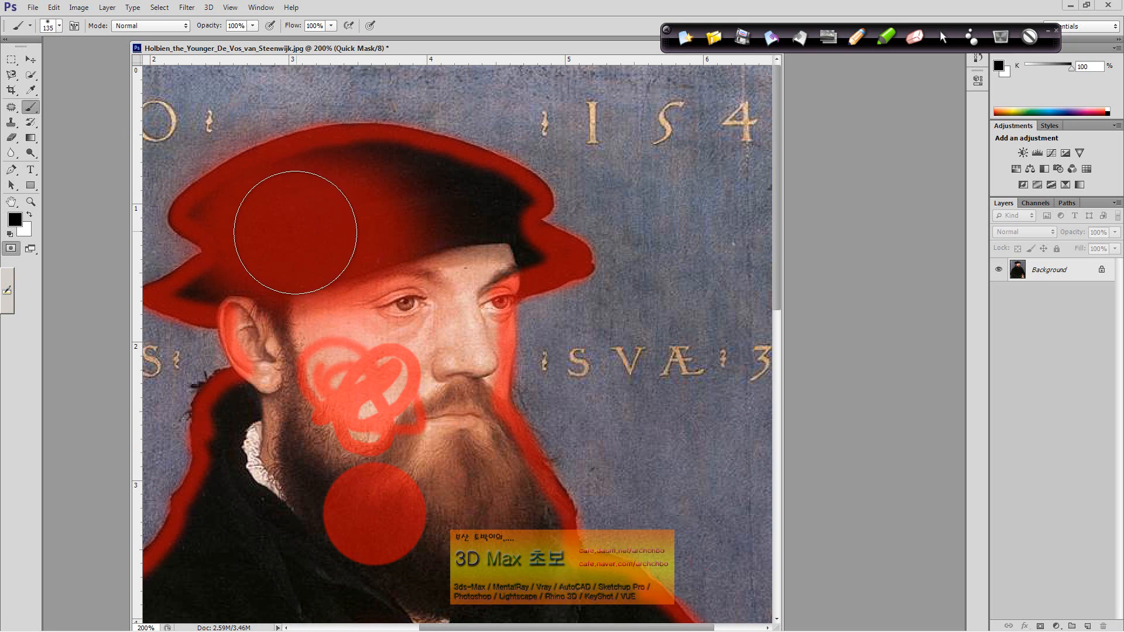
Reduce the brush to 68 px and fill the rest of the hat, the face, neck, collar and upper left coat with the mask
right_click(306, 239)
drag(352, 268, 350, 268)
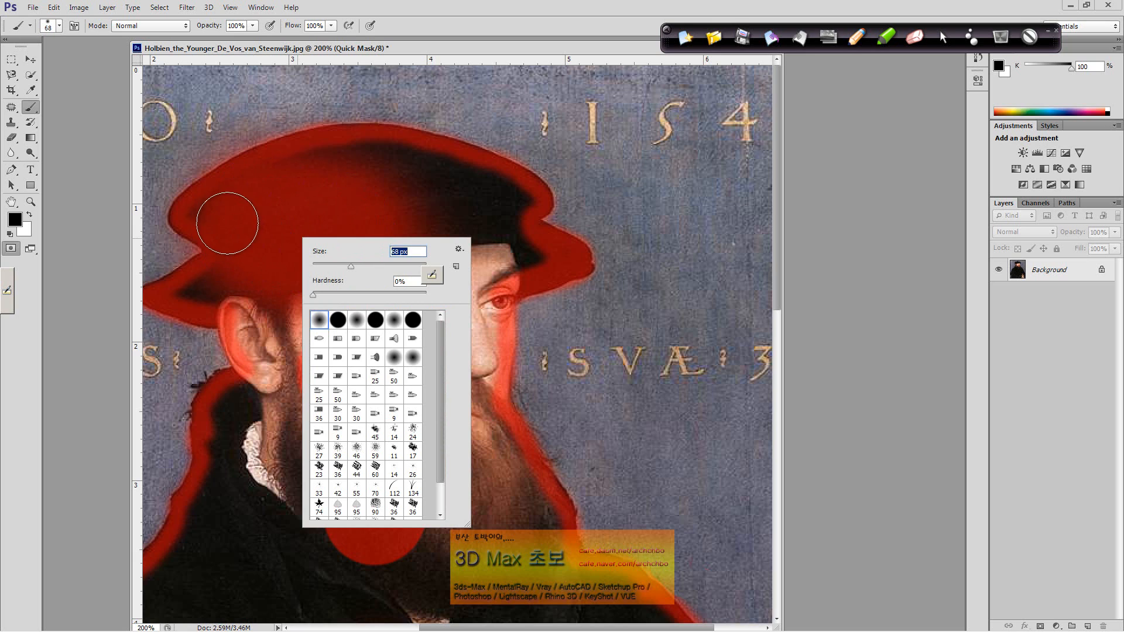
click(226, 221)
mouse_move(340, 170)
mouse_down()
mouse_move(425, 175)
mouse_move(483, 202)
mouse_move(407, 172)
mouse_move(519, 206)
mouse_move(483, 243)
mouse_move(513, 278)
mouse_move(437, 295)
mouse_move(448, 266)
mouse_move(423, 242)
mouse_move(355, 289)
mouse_move(196, 293)
mouse_move(288, 279)
mouse_move(376, 301)
mouse_move(374, 361)
mouse_move(344, 406)
mouse_move(321, 378)
mouse_move(275, 383)
mouse_move(283, 332)
mouse_move(376, 320)
mouse_move(460, 351)
mouse_move(486, 312)
mouse_move(460, 371)
mouse_move(375, 431)
mouse_move(464, 355)
mouse_move(507, 223)
mouse_up()
mouse_move(353, 207)
mouse_down()
mouse_move(352, 188)
mouse_move(354, 296)
mouse_move(304, 381)
mouse_up()
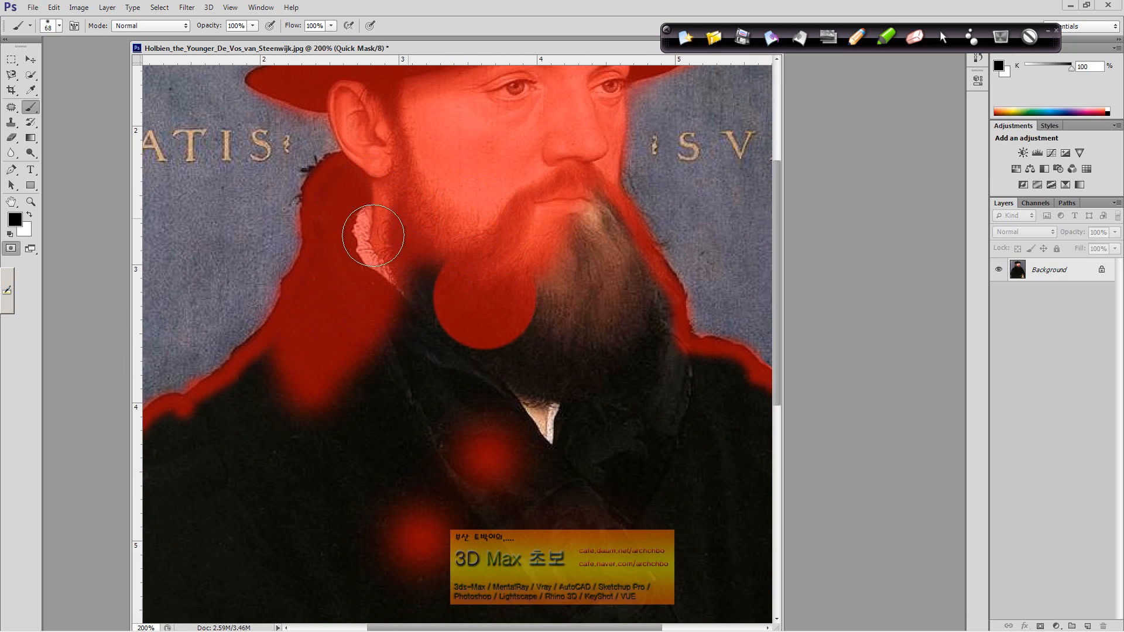
mouse_move(371, 233)
mouse_down()
mouse_move(318, 384)
mouse_move(234, 421)
mouse_up()
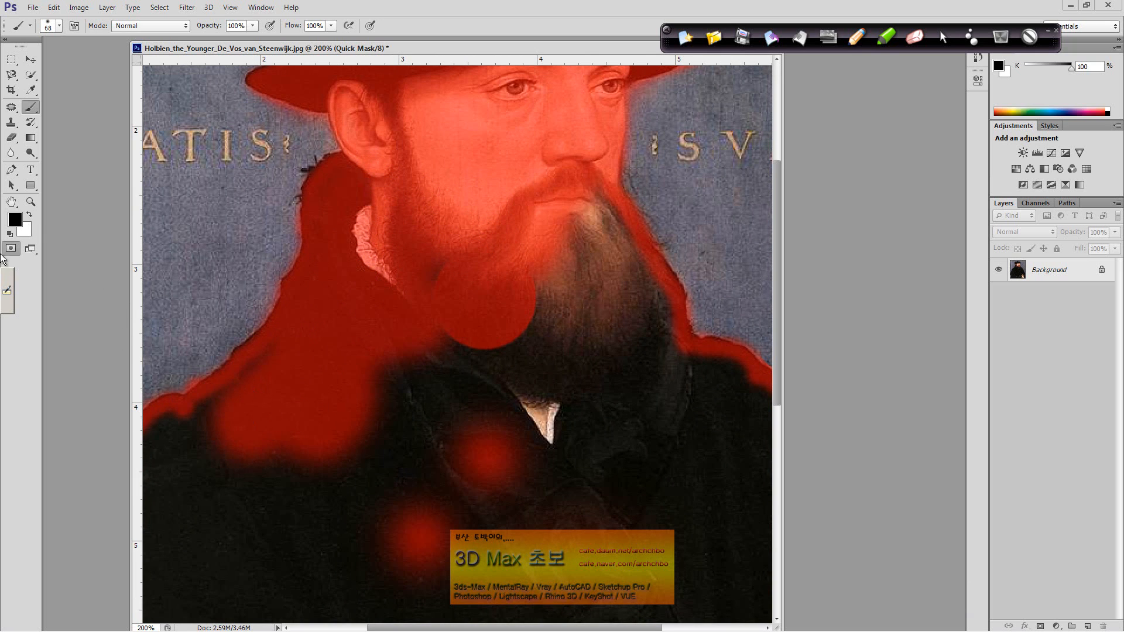
Fill the inside of the left-hand shoulder and sleeve with the mask, working down to the elbow with the 68 px brush
mouse_move(320, 349)
mouse_down()
mouse_move(275, 409)
mouse_move(258, 459)
mouse_up()
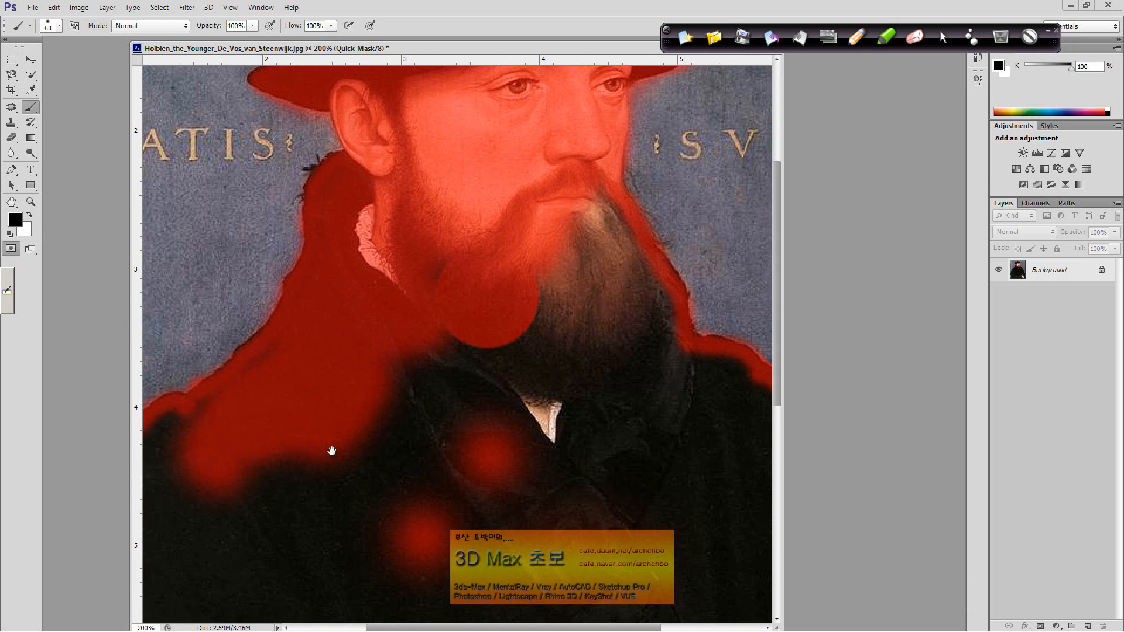
mouse_move(334, 451)
mouse_down()
mouse_move(461, 328)
mouse_move(445, 272)
mouse_up()
drag(419, 226, 347, 234)
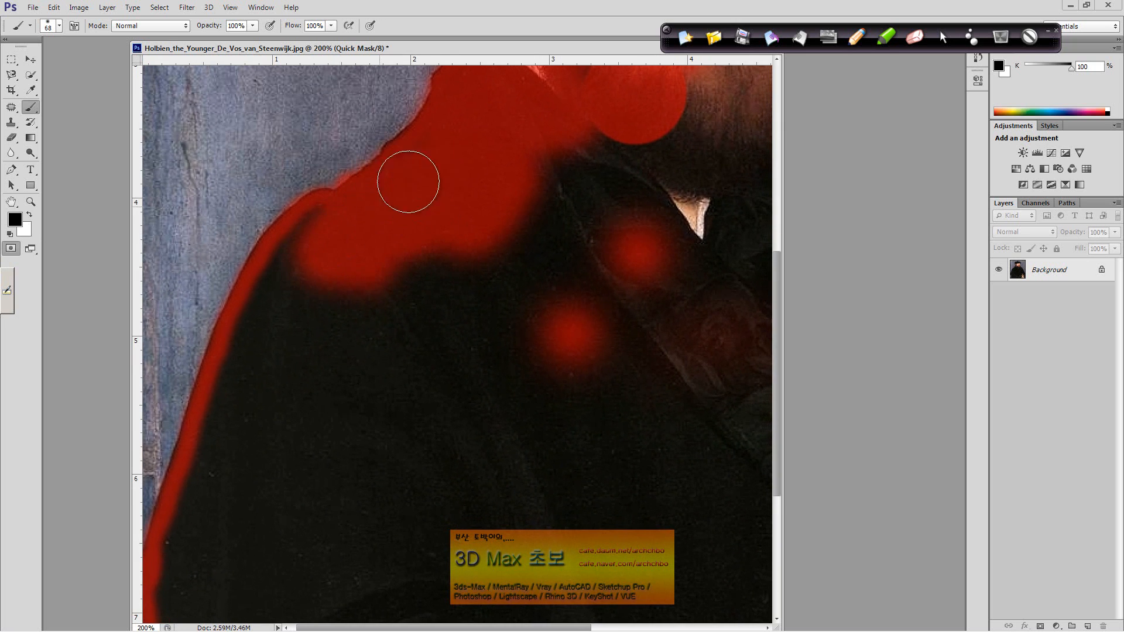
mouse_move(440, 162)
mouse_down()
mouse_move(376, 239)
mouse_move(325, 258)
mouse_move(334, 236)
mouse_move(280, 307)
mouse_move(294, 268)
mouse_move(253, 433)
mouse_move(220, 474)
mouse_move(217, 466)
mouse_move(190, 603)
mouse_up()
mouse_move(363, 323)
mouse_down()
mouse_move(452, 314)
mouse_move(459, 259)
mouse_up()
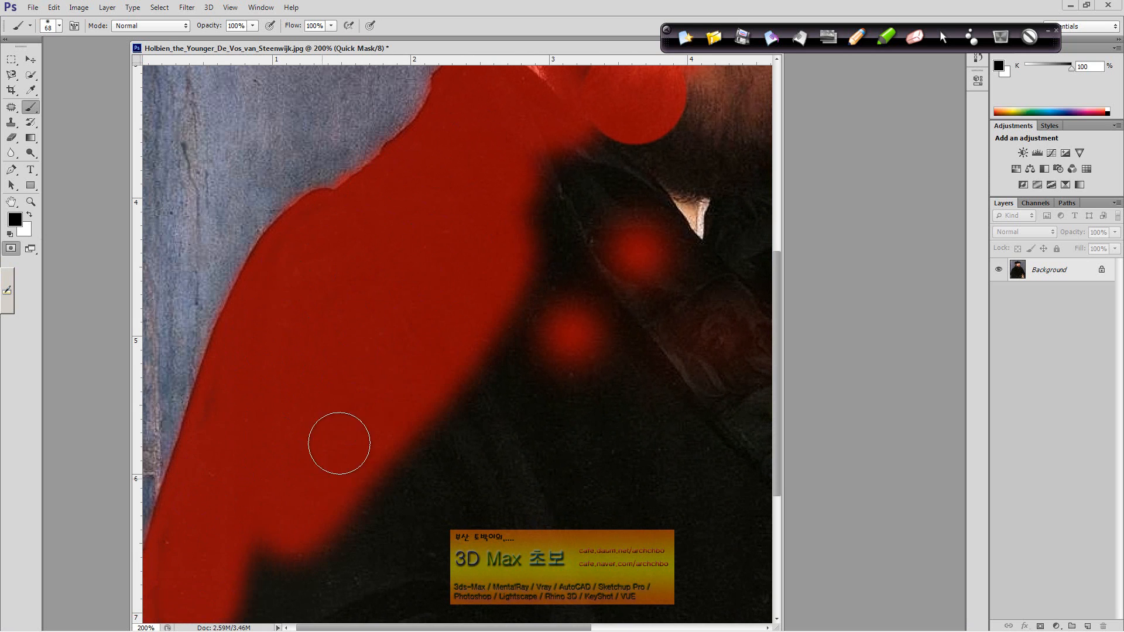
drag(427, 420, 437, 155)
drag(351, 296, 228, 371)
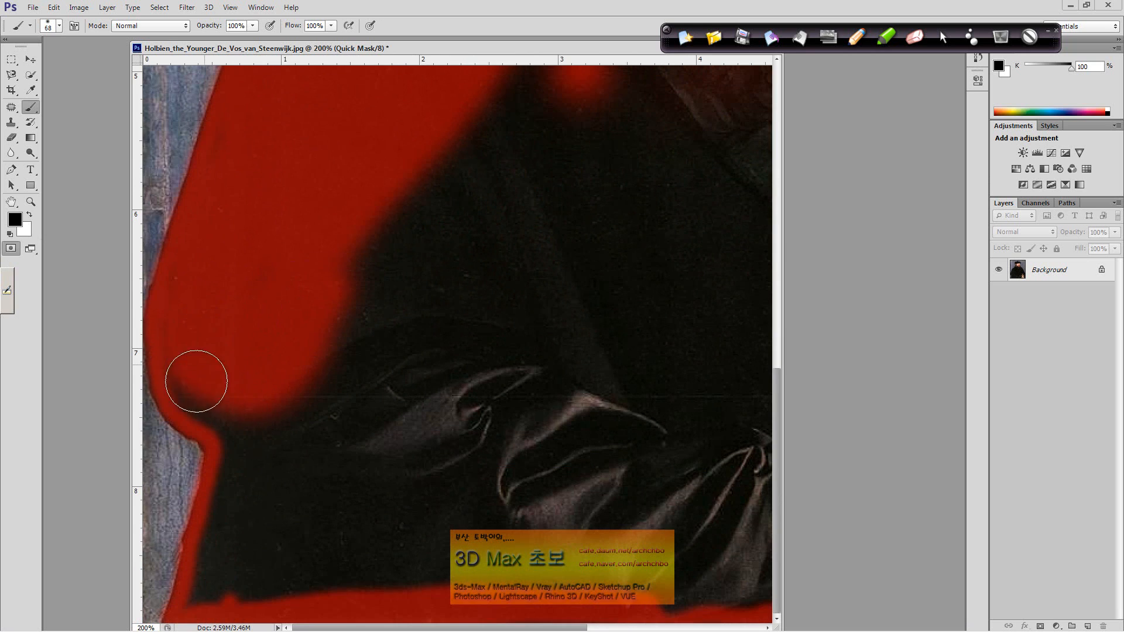
Fill the lower coat, the satin sleeve folds, the hands and the middle of the chest with the mask
mouse_move(240, 423)
mouse_down()
mouse_move(260, 464)
mouse_move(202, 607)
mouse_move(242, 602)
mouse_move(258, 562)
mouse_move(312, 334)
mouse_move(344, 361)
mouse_move(363, 589)
mouse_move(383, 481)
mouse_move(376, 260)
mouse_move(441, 213)
mouse_move(395, 299)
mouse_move(343, 288)
mouse_move(419, 293)
mouse_move(462, 537)
mouse_move(560, 490)
mouse_move(486, 530)
mouse_move(602, 593)
mouse_move(600, 532)
mouse_move(450, 568)
mouse_move(642, 491)
mouse_move(608, 339)
mouse_move(495, 317)
mouse_move(566, 285)
mouse_move(532, 288)
mouse_move(526, 513)
mouse_move(605, 505)
mouse_up()
key(space)
mouse_move(634, 549)
mouse_down()
mouse_move(283, 299)
mouse_move(501, 510)
mouse_move(489, 475)
mouse_up()
key(space)
drag(508, 373, 554, 351)
mouse_move(556, 492)
mouse_down()
mouse_move(562, 573)
mouse_move(712, 565)
mouse_up()
mouse_move(574, 527)
mouse_down()
mouse_move(515, 414)
mouse_move(414, 421)
mouse_move(593, 537)
mouse_move(703, 509)
mouse_move(593, 509)
mouse_move(660, 559)
mouse_move(635, 492)
mouse_move(726, 603)
mouse_move(704, 571)
mouse_move(738, 468)
mouse_move(749, 306)
mouse_move(621, 316)
mouse_move(592, 410)
mouse_move(556, 351)
mouse_move(648, 372)
mouse_move(346, 261)
mouse_move(413, 245)
mouse_move(239, 371)
mouse_move(552, 194)
mouse_move(595, 258)
mouse_move(657, 246)
mouse_move(697, 258)
mouse_move(734, 312)
mouse_move(647, 181)
mouse_move(693, 192)
mouse_move(534, 201)
mouse_move(371, 264)
mouse_move(476, 394)
mouse_move(467, 359)
mouse_up()
key(space)
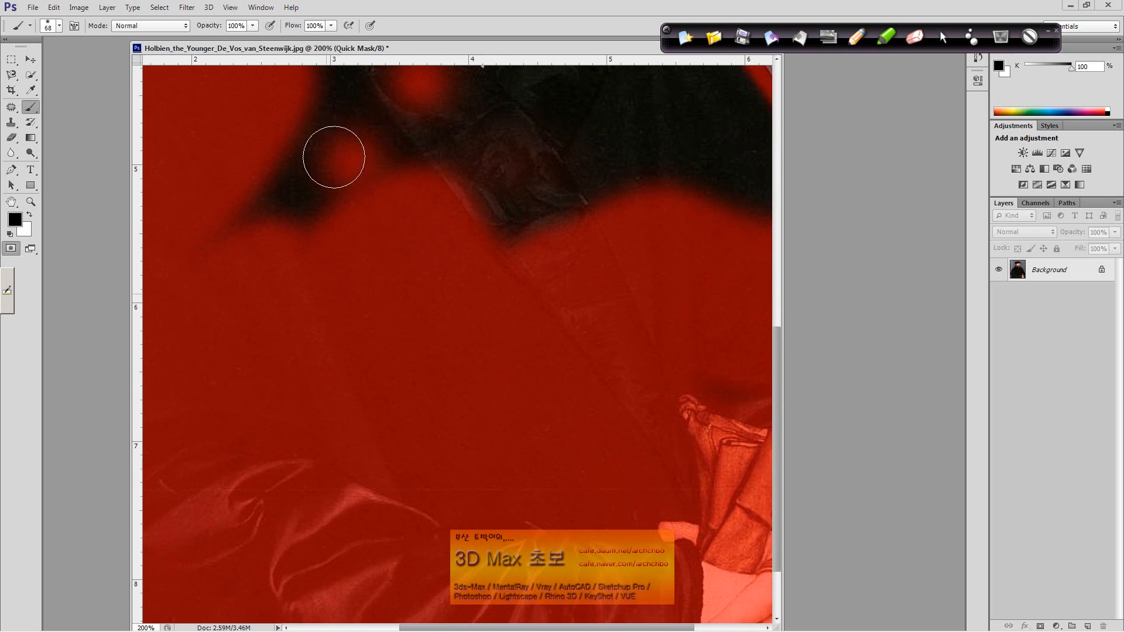
drag(334, 155, 258, 248)
Enlarge the brush to 166 px and fill the upper chest, the right-hand shoulder, the collar and the beard with the mask
right_click(401, 237)
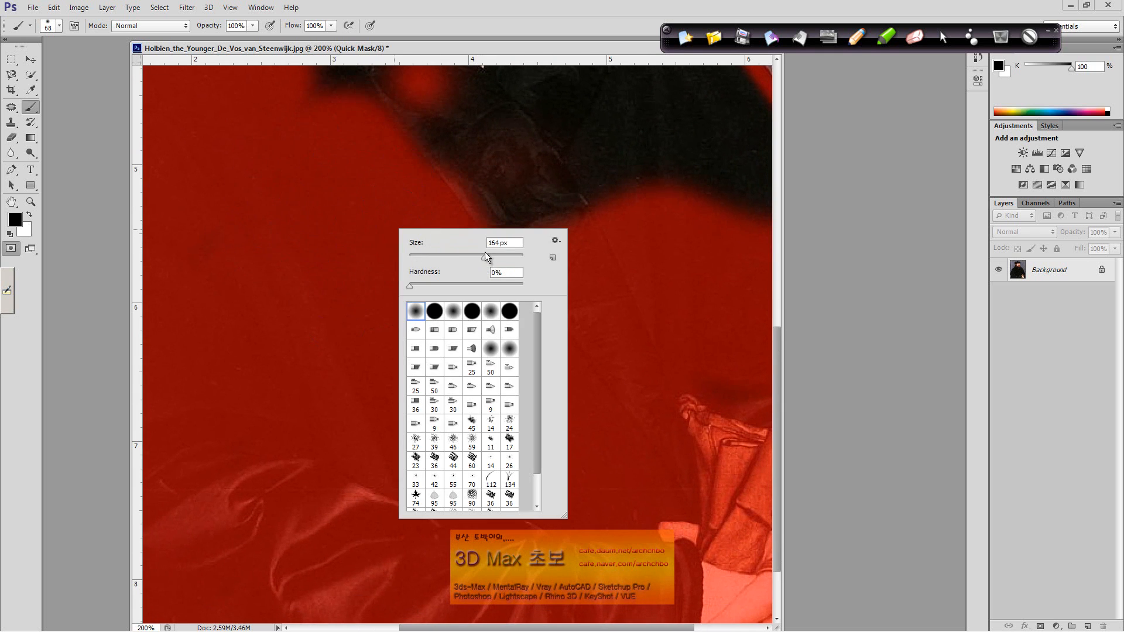
drag(485, 256, 486, 255)
drag(601, 144, 457, 223)
mouse_move(514, 300)
mouse_down()
mouse_move(484, 311)
mouse_move(361, 465)
mouse_up()
drag(397, 389, 407, 420)
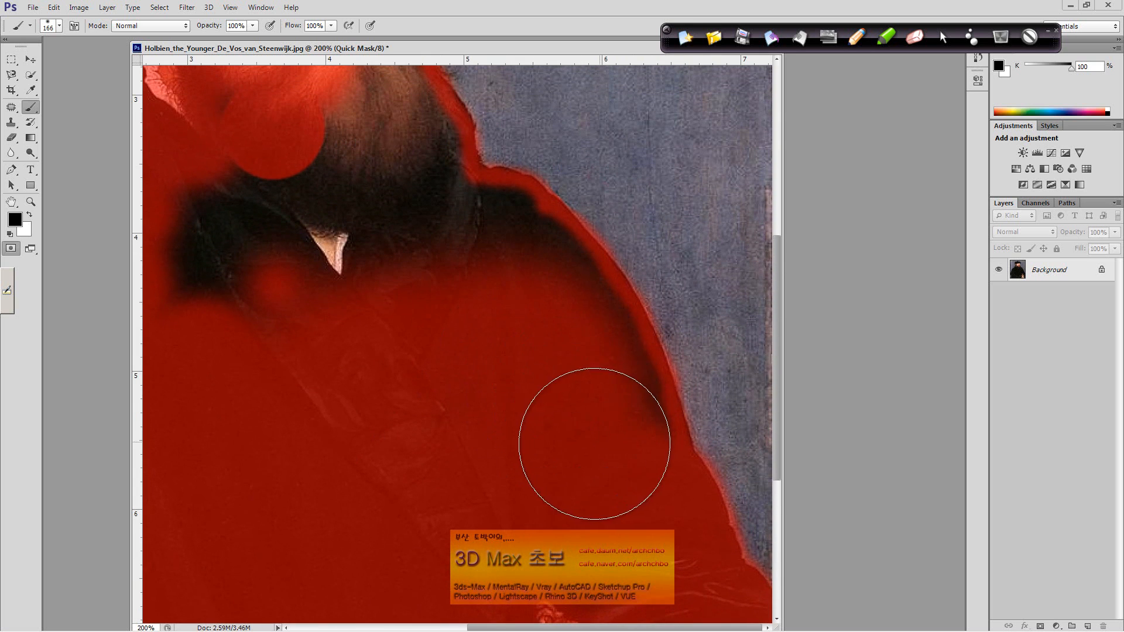
mouse_move(594, 443)
mouse_down()
mouse_move(592, 416)
mouse_move(604, 429)
mouse_move(555, 316)
mouse_move(517, 301)
mouse_move(517, 266)
mouse_move(501, 258)
mouse_up()
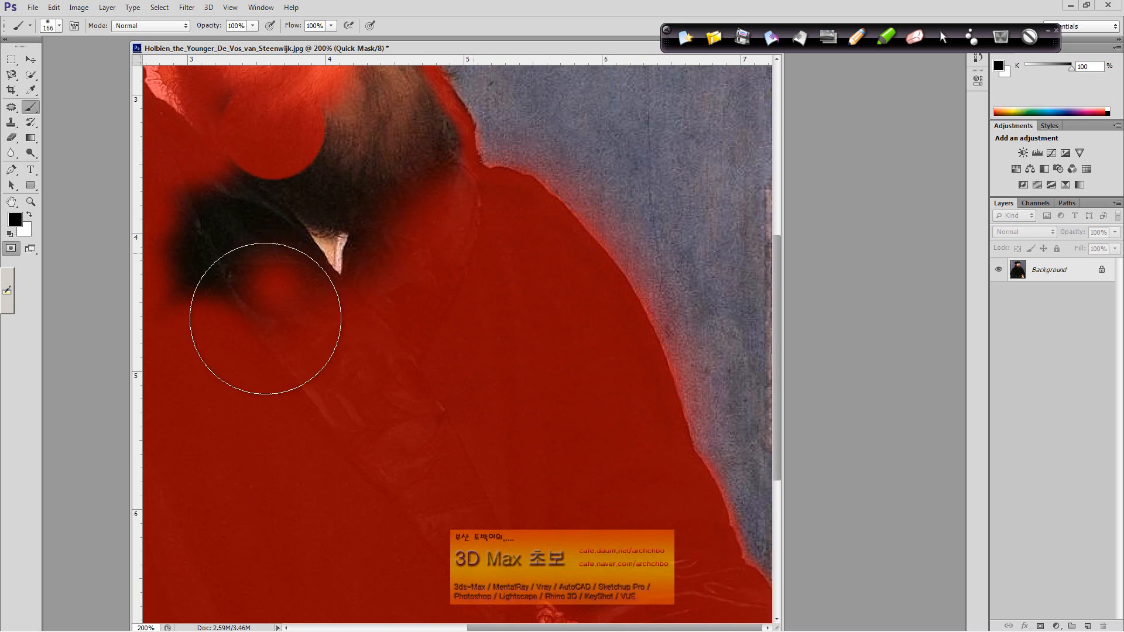
mouse_move(265, 318)
mouse_down()
mouse_move(296, 243)
mouse_move(221, 281)
mouse_up()
mouse_move(290, 286)
mouse_down()
mouse_move(352, 321)
mouse_move(484, 451)
mouse_up()
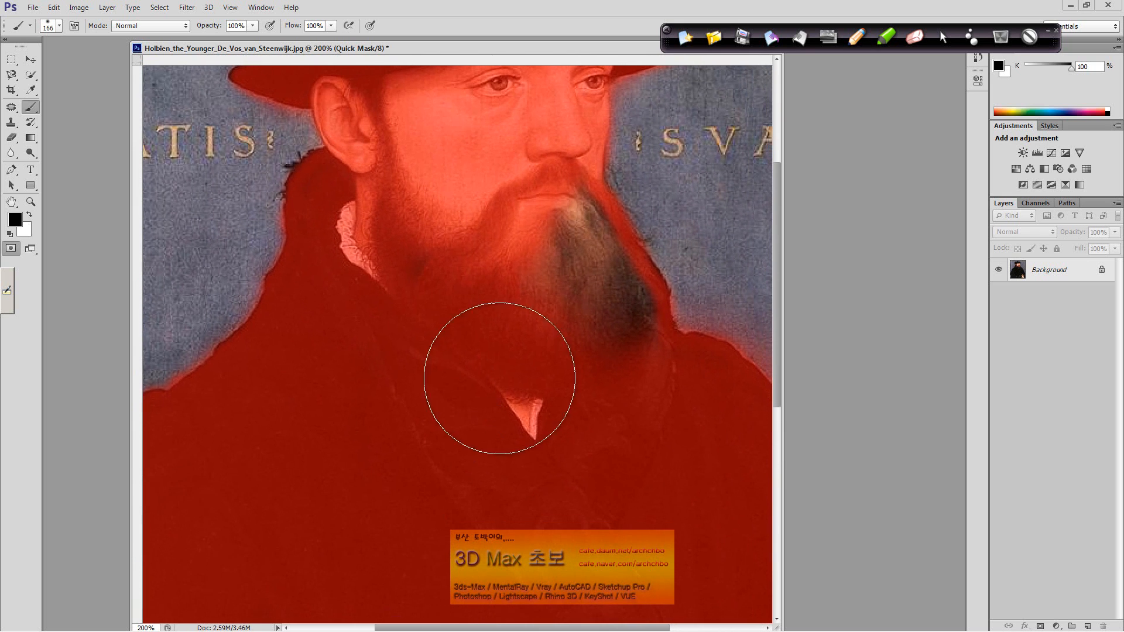
mouse_move(476, 226)
mouse_down()
mouse_move(534, 259)
mouse_move(595, 360)
mouse_up()
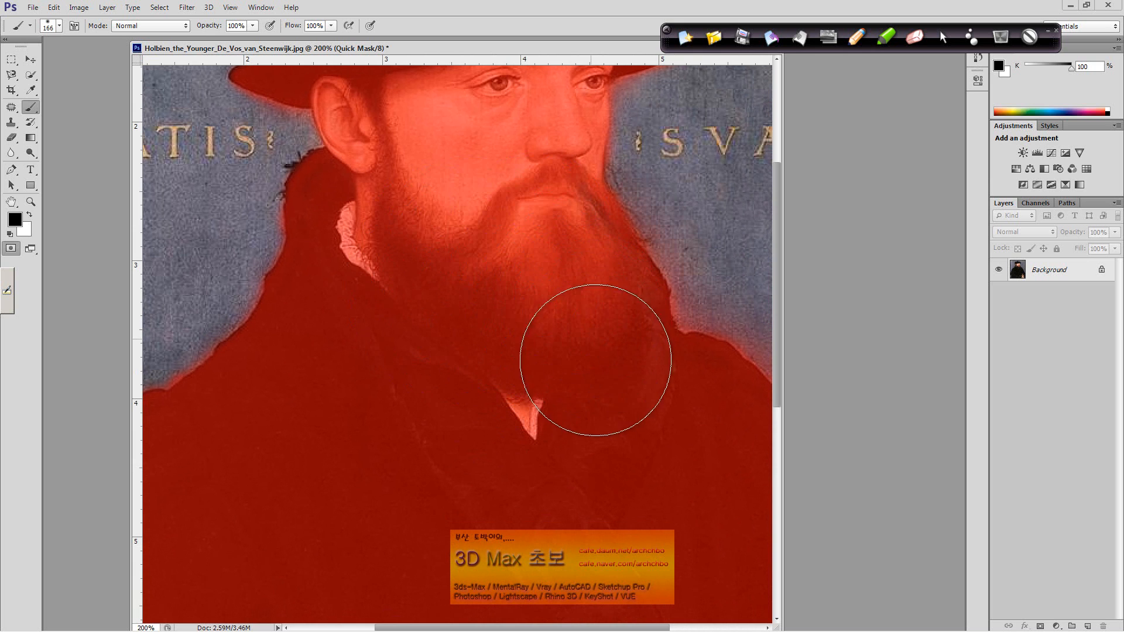
Reduce the brush to 3 px and mask the small fur tufts sticking out of the collar behind the ear
mouse_move(535, 342)
mouse_down()
mouse_move(454, 501)
mouse_move(477, 531)
mouse_up()
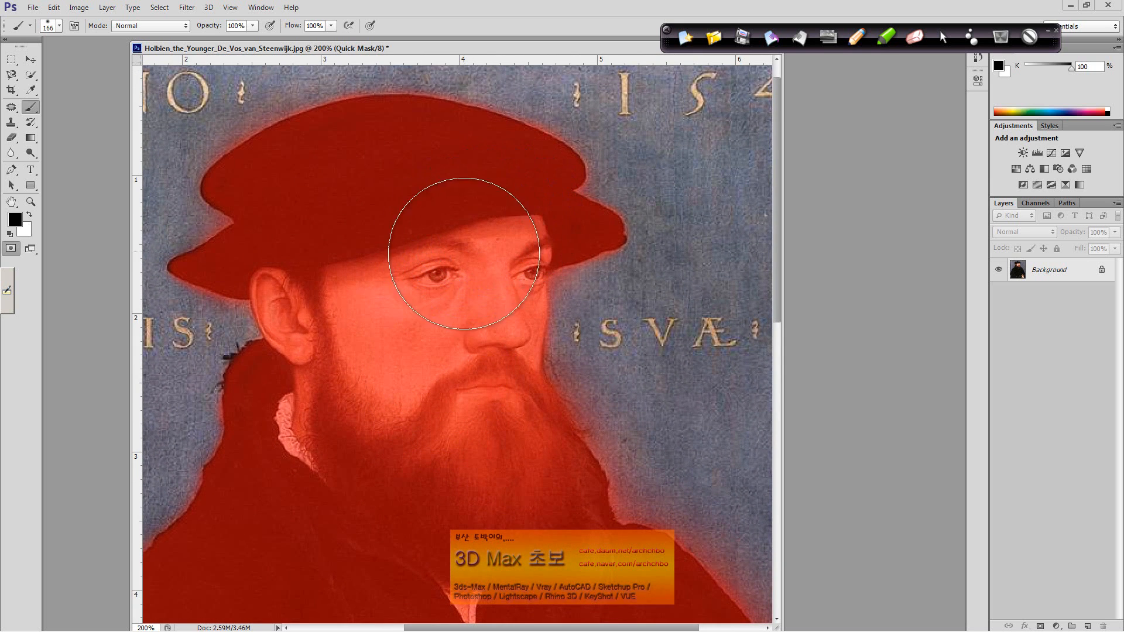
right_click(467, 286)
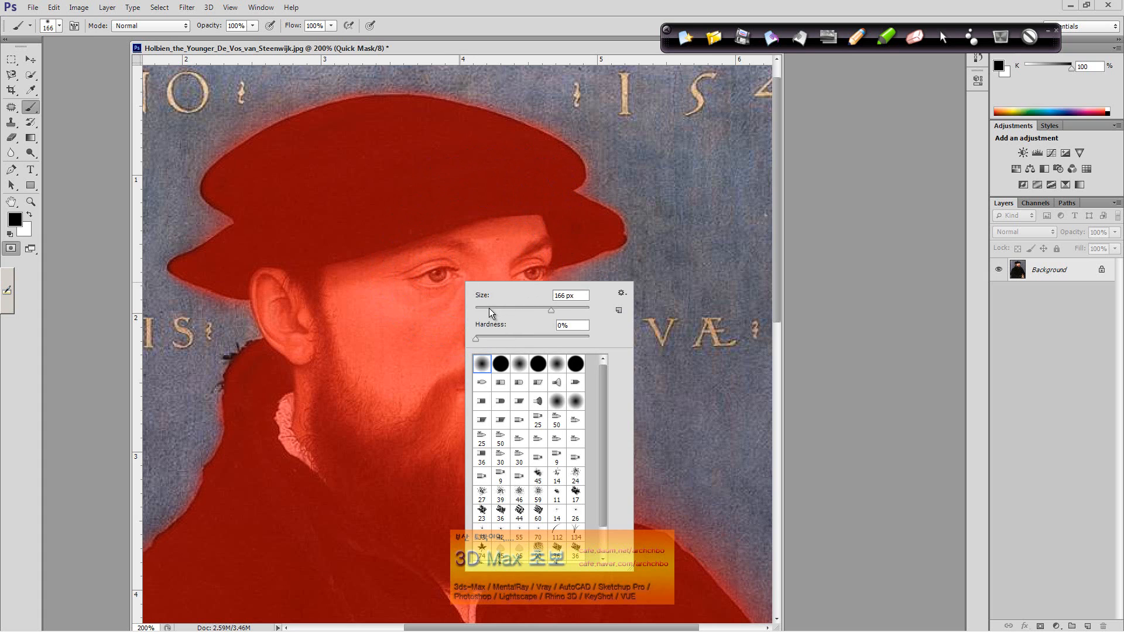
click(489, 308)
click(595, 229)
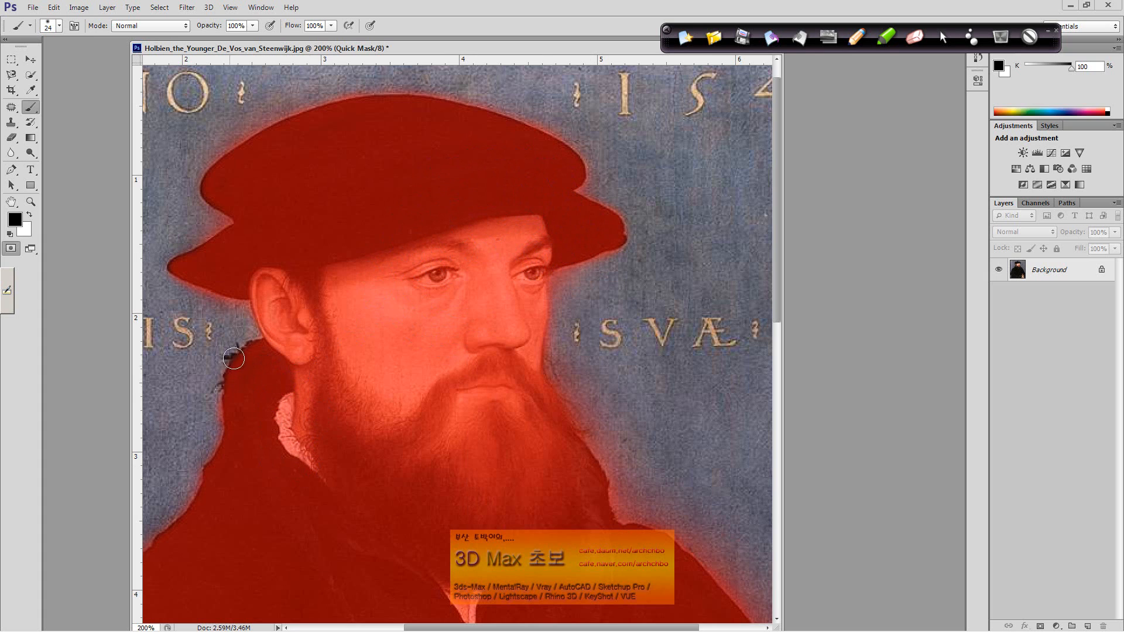
click(31, 202)
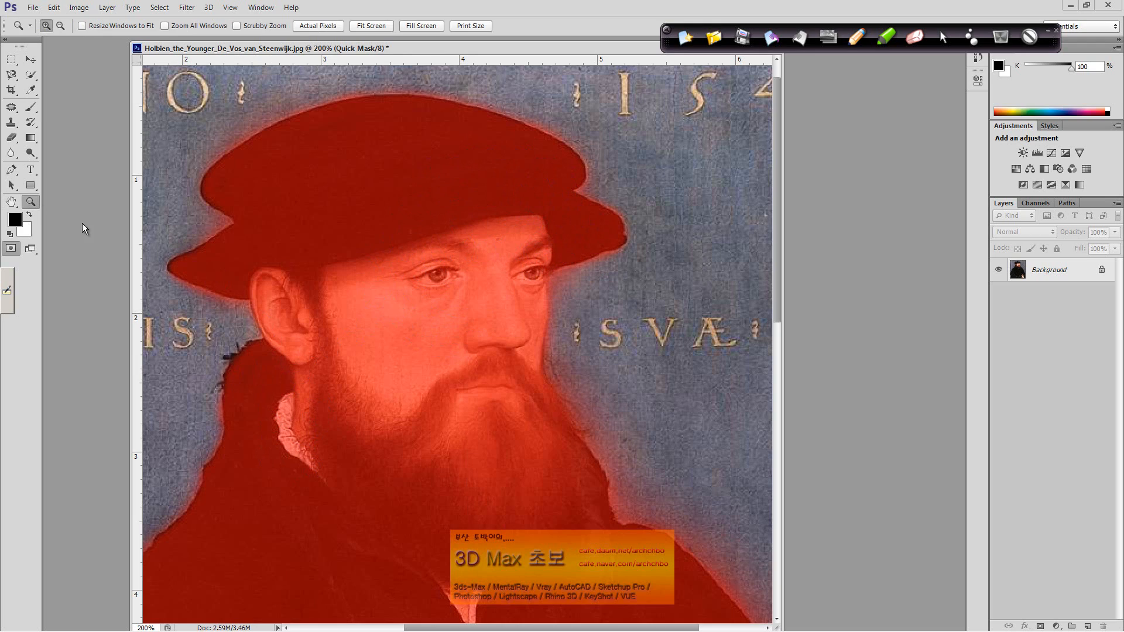
click(230, 353)
click(228, 353)
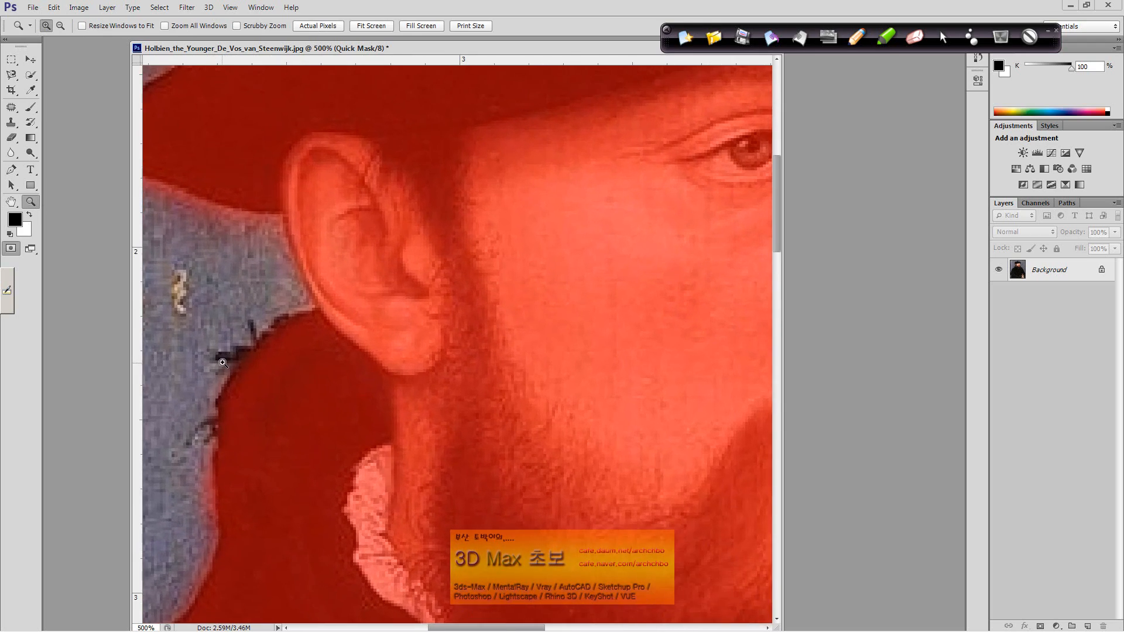
click(224, 355)
click(223, 355)
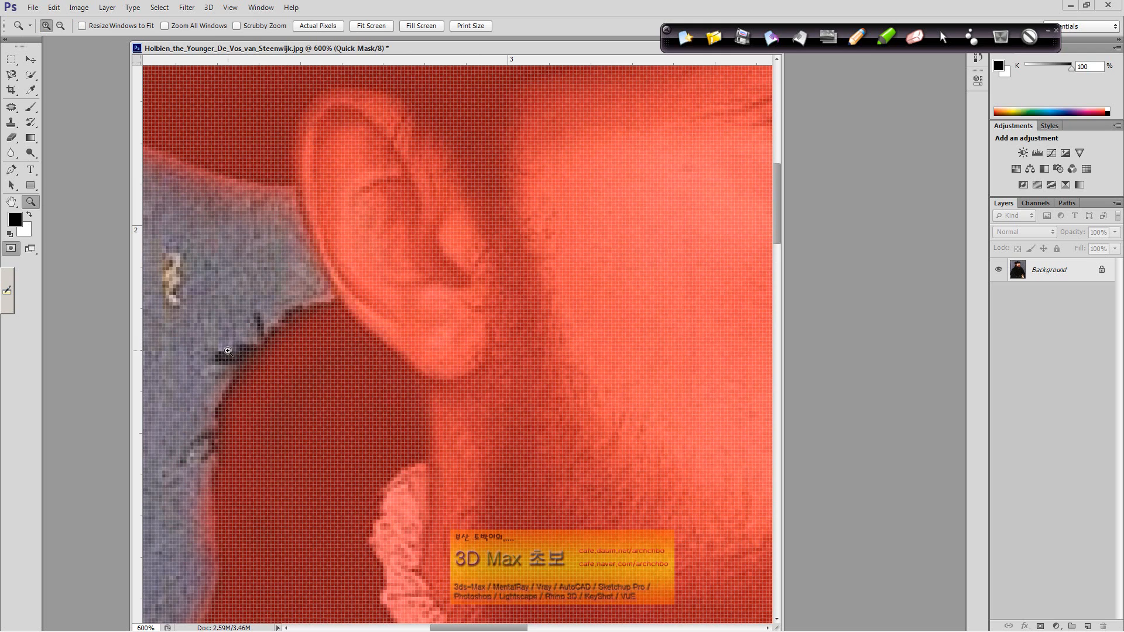
click(29, 107)
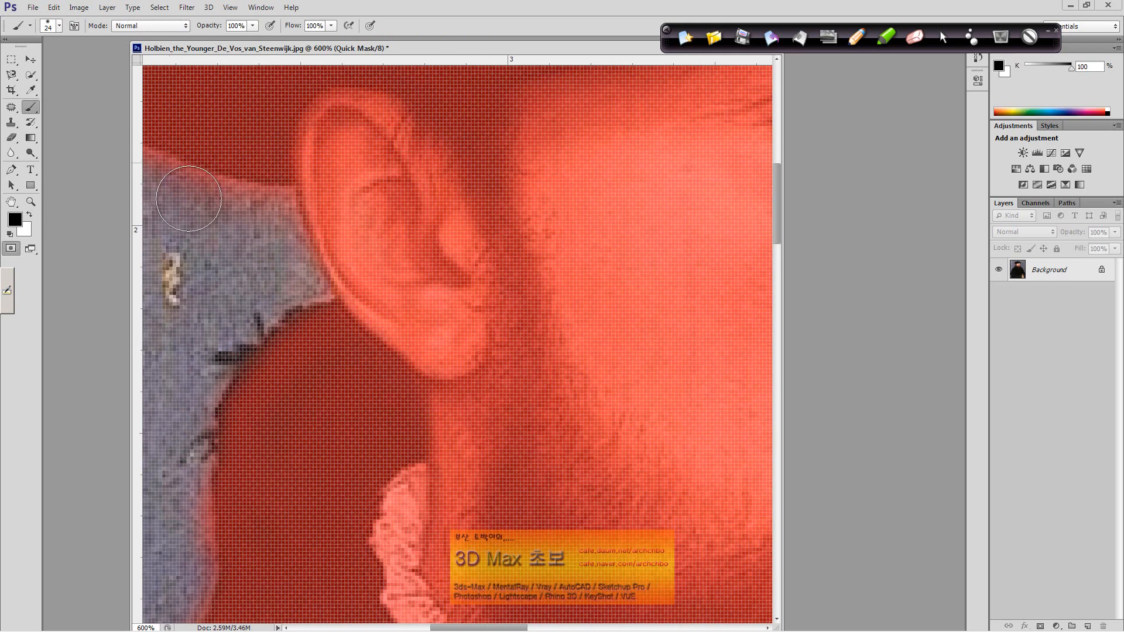
right_click(270, 327)
drag(297, 338, 290, 340)
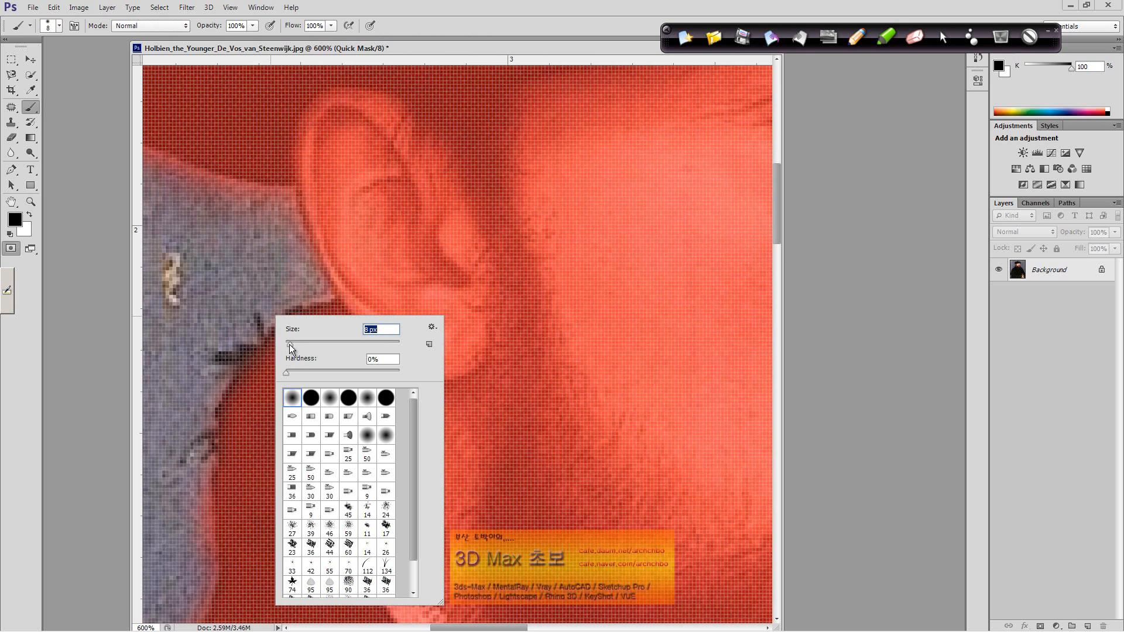
drag(288, 344, 280, 344)
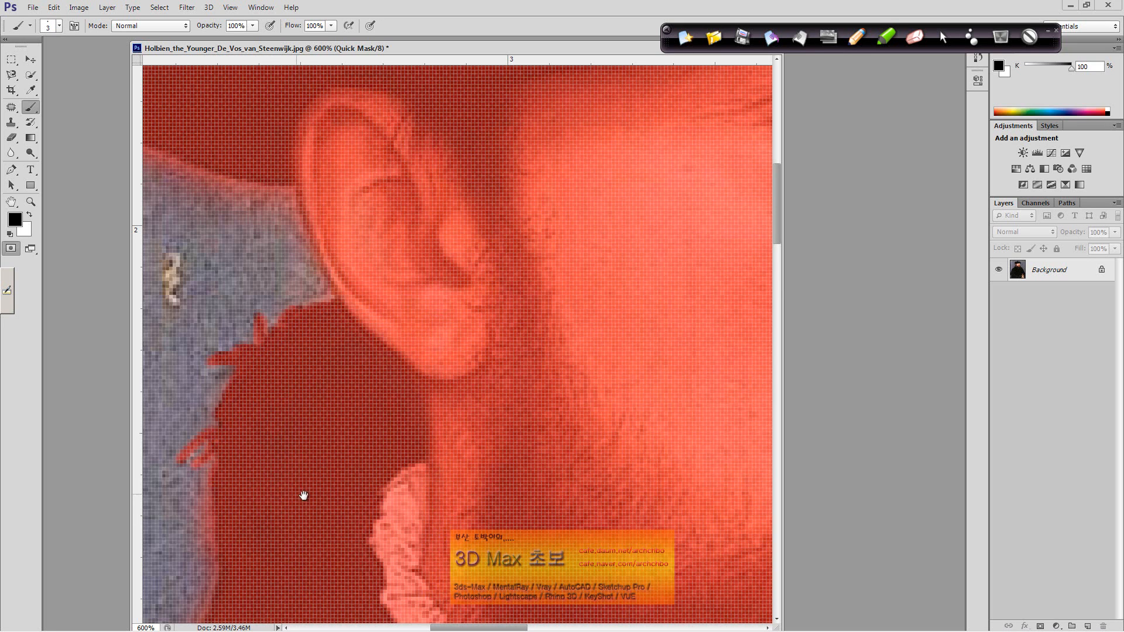
Erase the mask spill on the background along the left-hand shoulder with a 13 px Eraser
drag(303, 496, 488, 276)
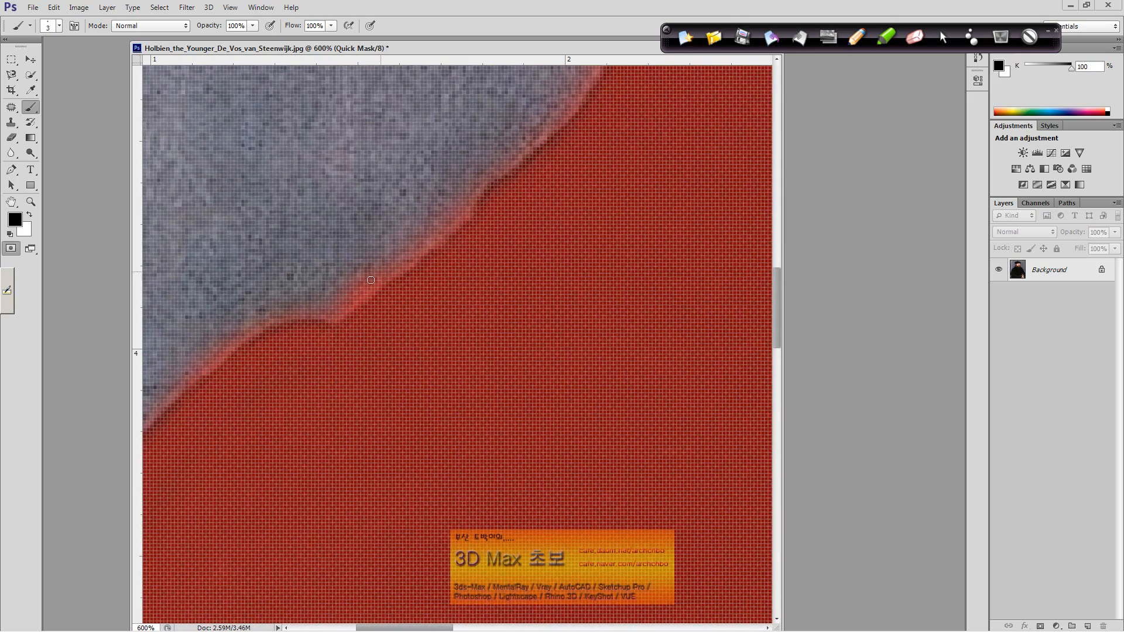
click(7, 136)
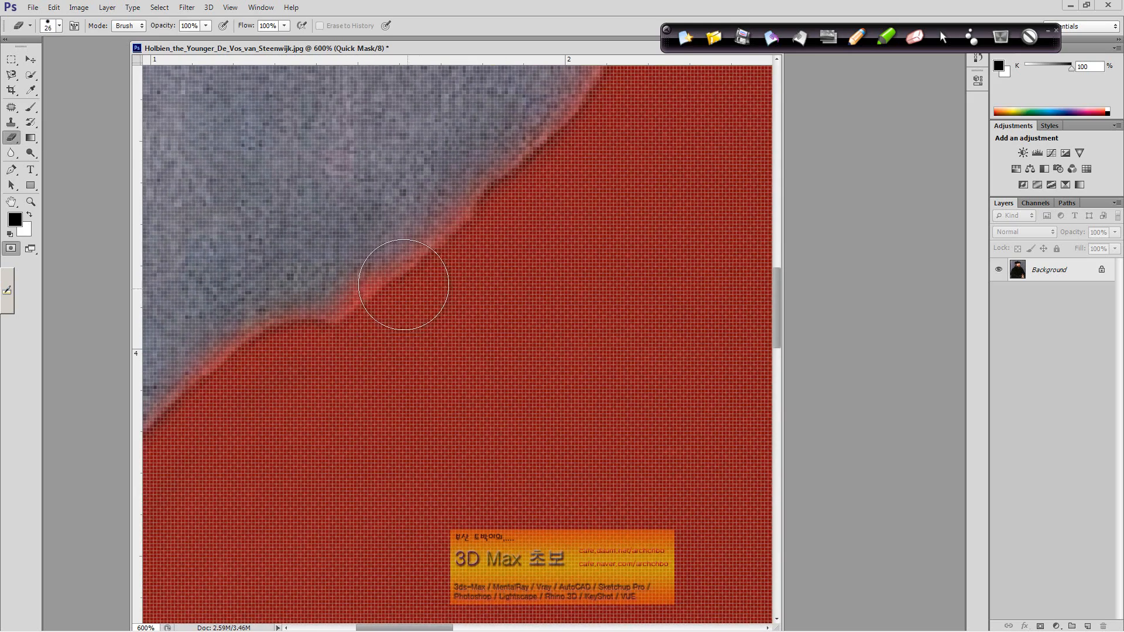
click(59, 26)
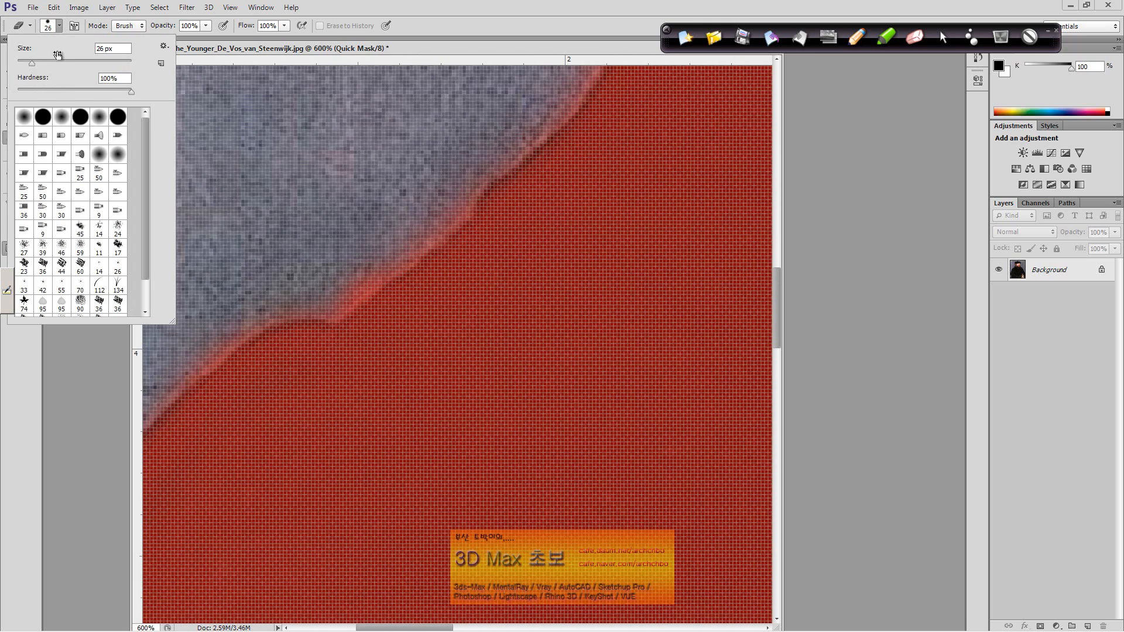
click(352, 262)
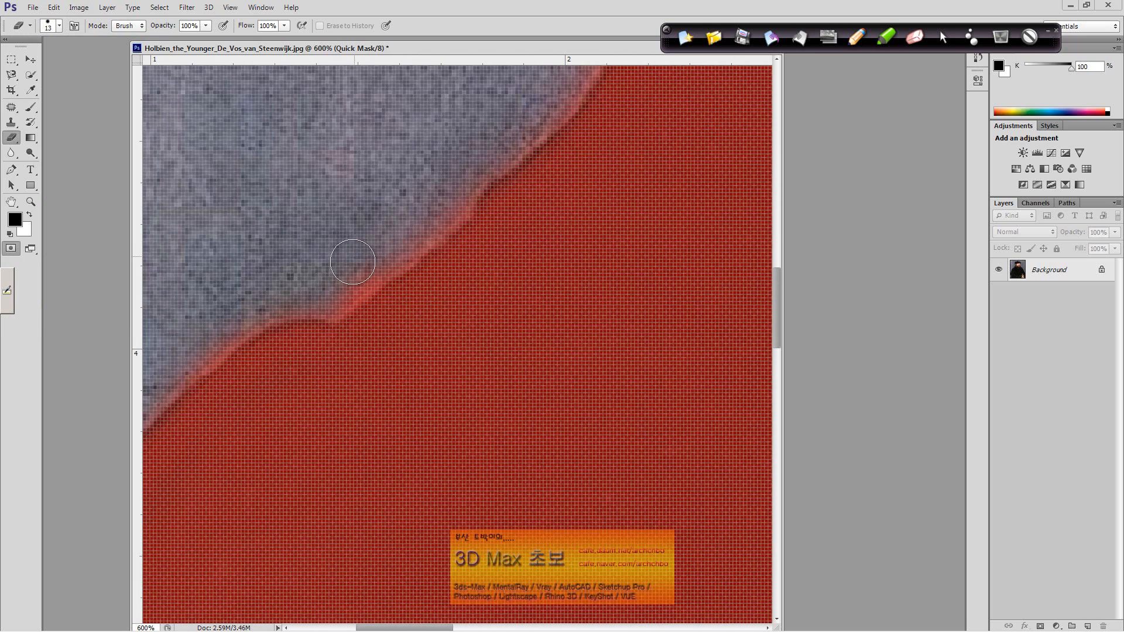
drag(340, 284, 402, 245)
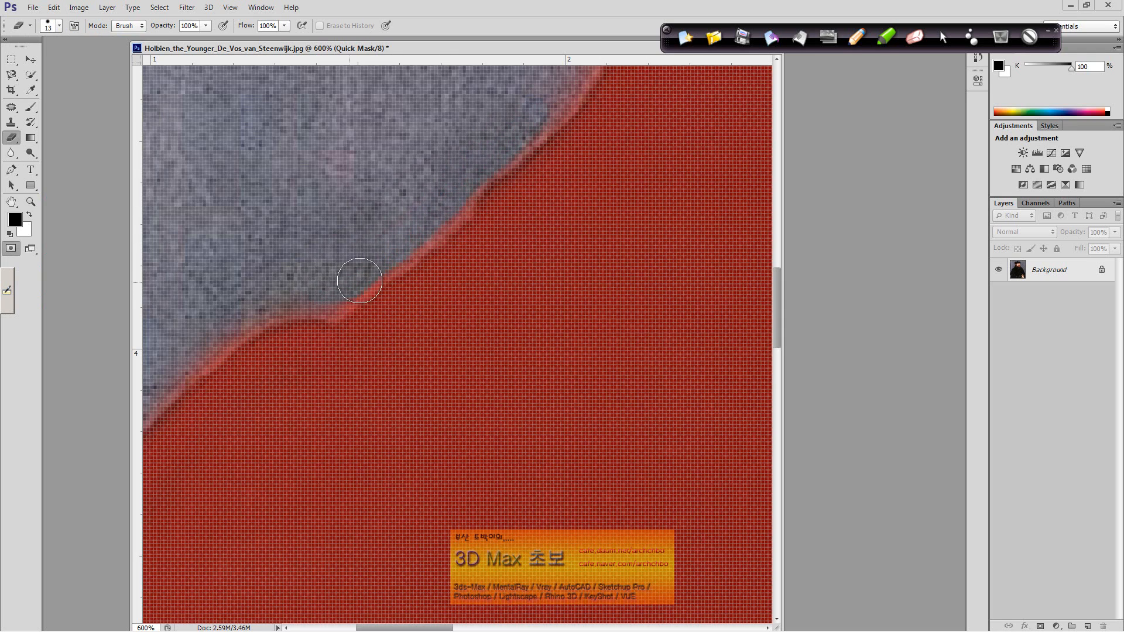
drag(311, 299, 198, 334)
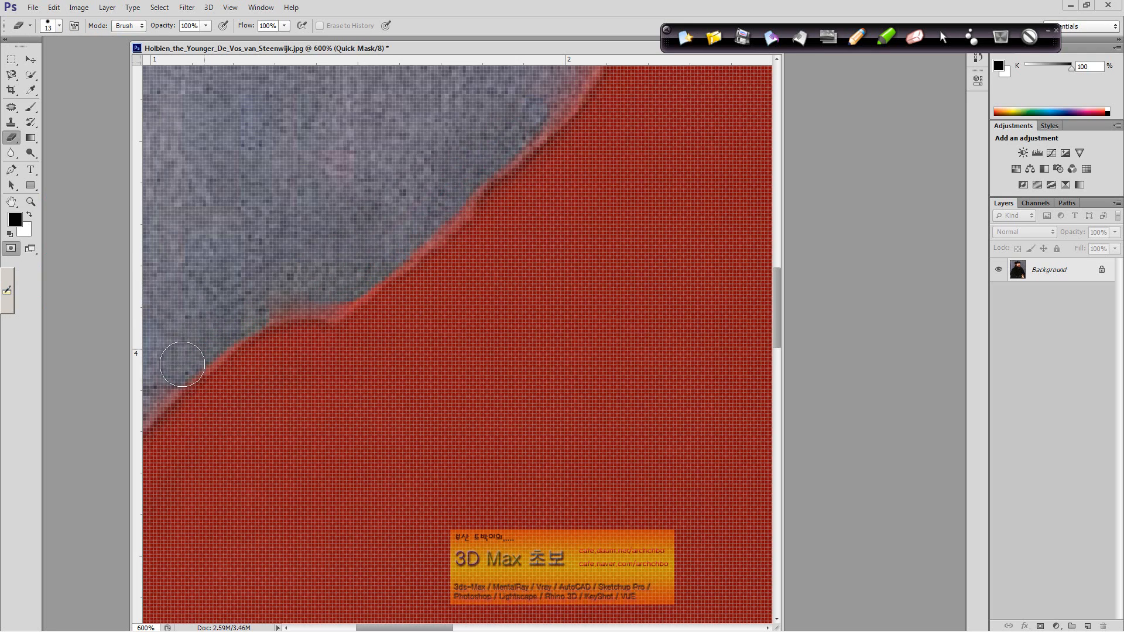
Erase the mask spill along the outer edge of the left-hand sleeve, from the elbow down to the picture's lower edge
drag(241, 407, 517, 243)
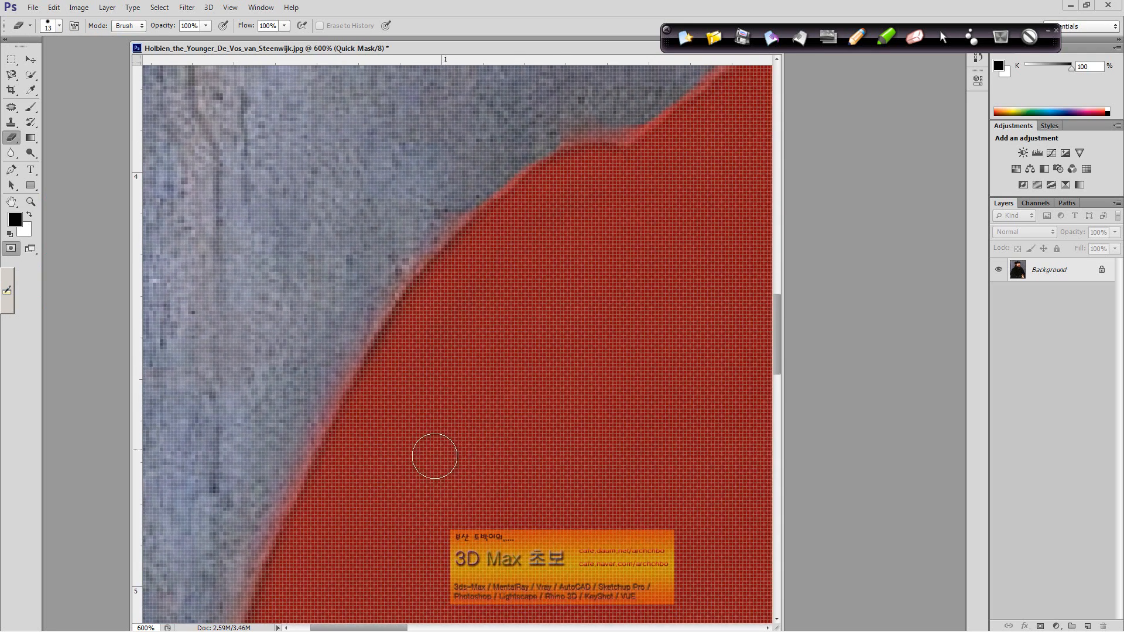
drag(434, 454, 369, 308)
drag(326, 431, 369, 343)
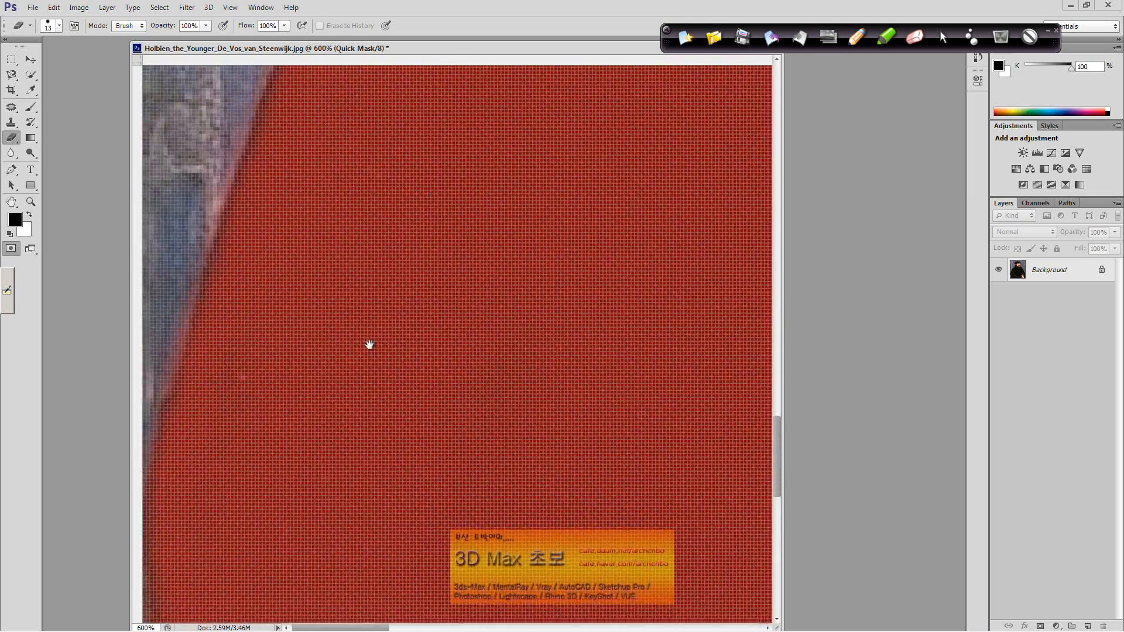
drag(474, 391, 457, 144)
drag(361, 465, 381, 298)
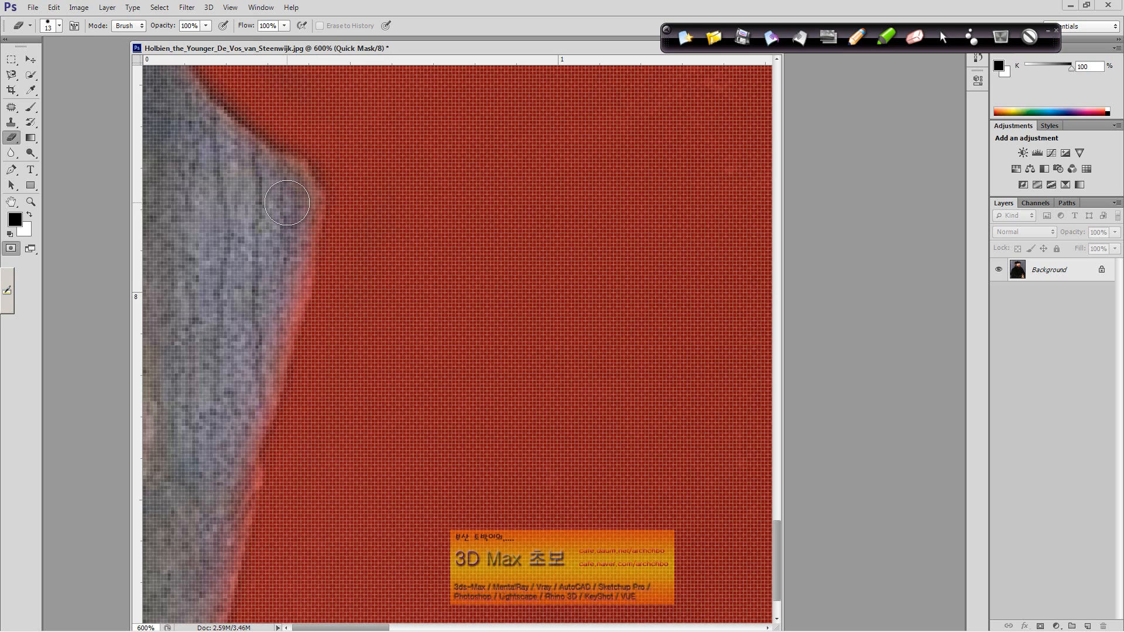
mouse_move(308, 202)
mouse_down()
mouse_move(232, 150)
mouse_move(278, 176)
mouse_move(282, 256)
mouse_move(297, 220)
mouse_move(257, 362)
mouse_up()
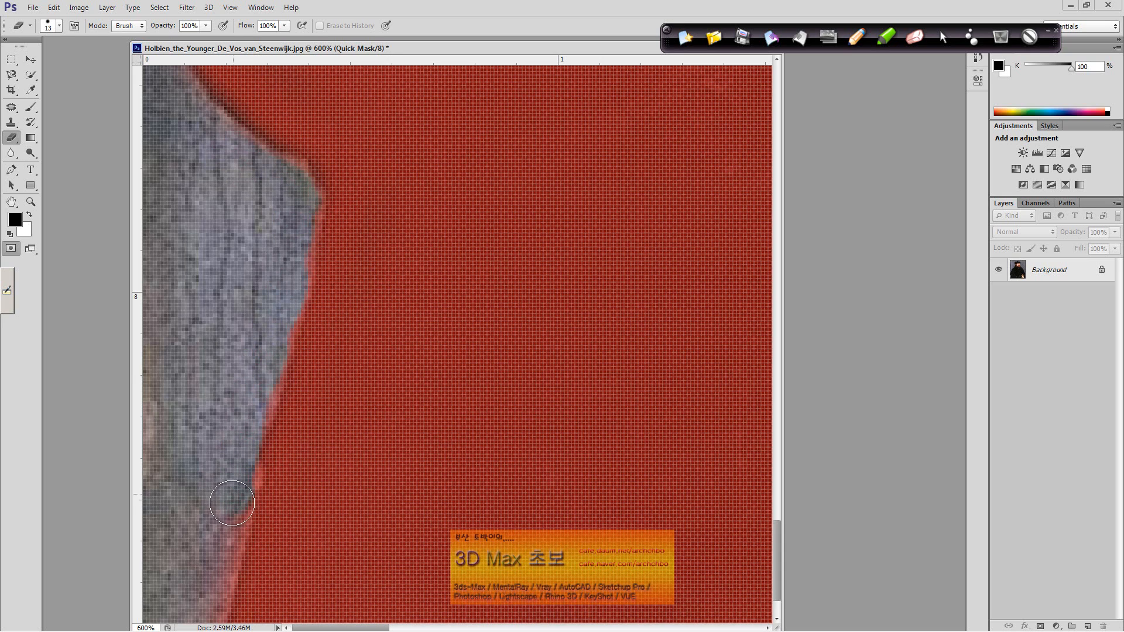
drag(232, 502, 200, 608)
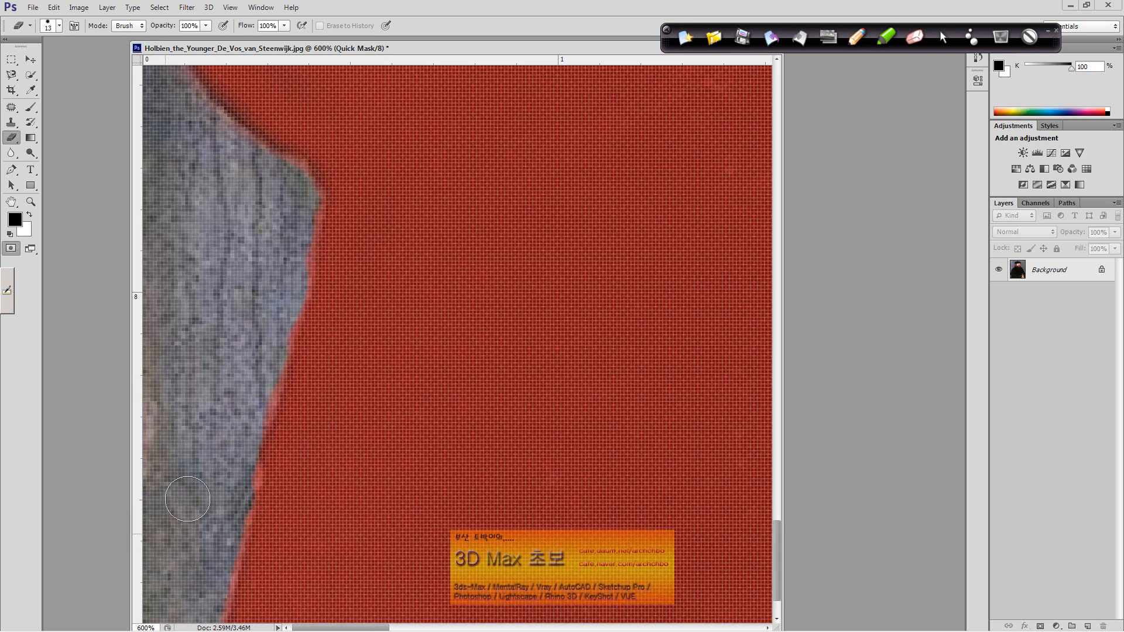
drag(289, 499, 310, 263)
mouse_move(227, 522)
mouse_down()
mouse_move(184, 548)
mouse_move(177, 581)
mouse_move(193, 559)
mouse_up()
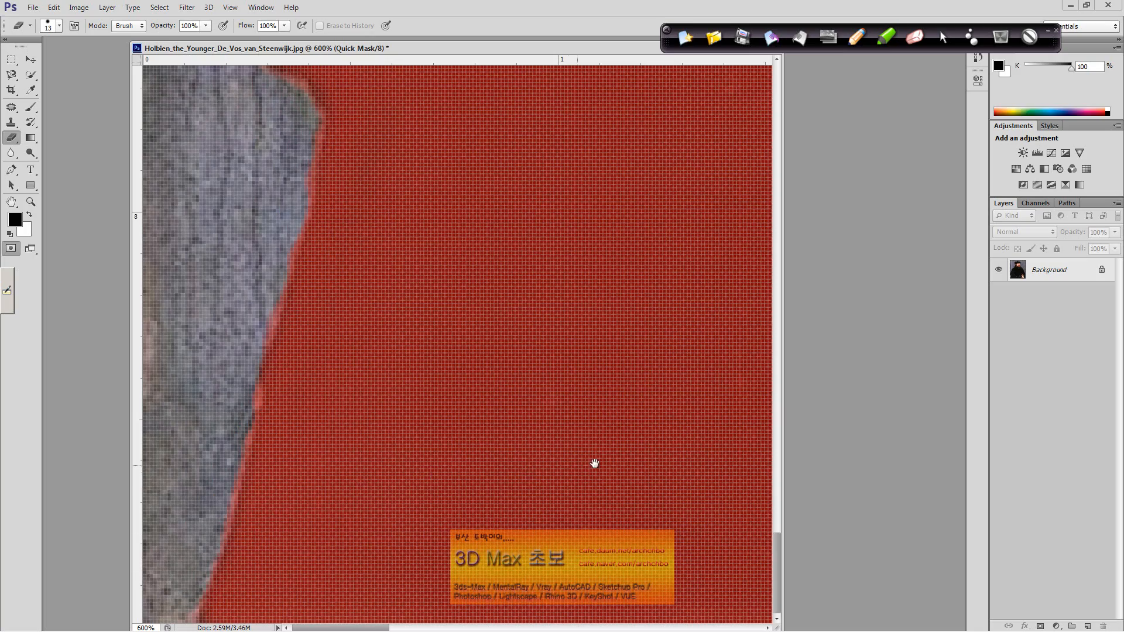
Erase the mask spill on the background beside the lower right-hand sleeve, next to the hand's cuff
drag(594, 463, 511, 447)
drag(612, 522, 213, 497)
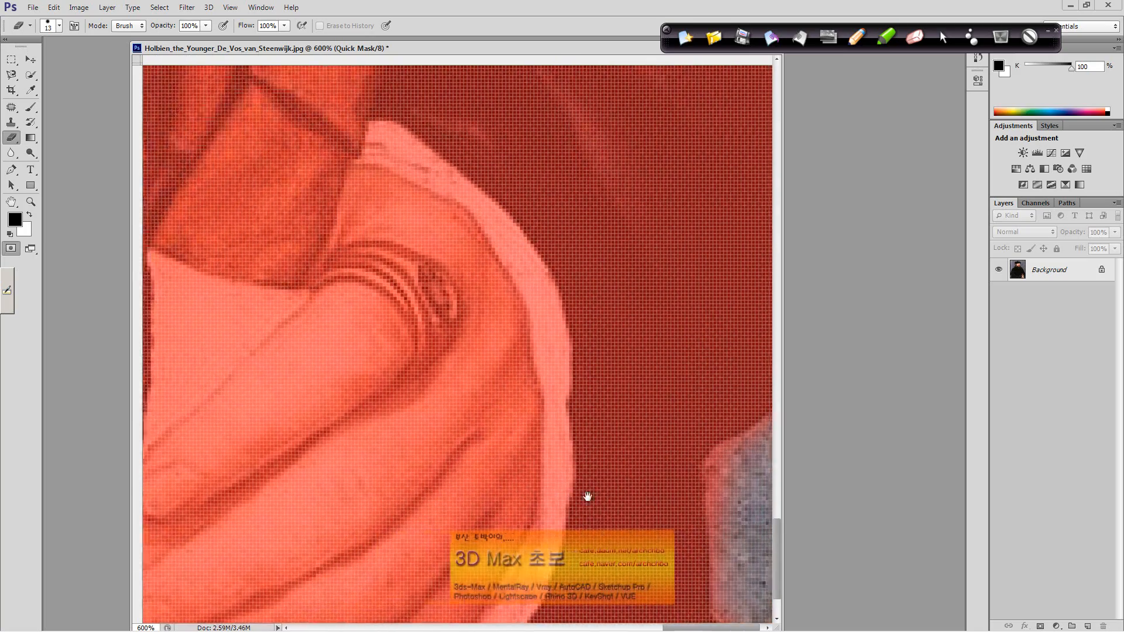
drag(587, 497, 573, 474)
drag(641, 559, 640, 489)
mouse_move(729, 520)
mouse_down()
mouse_move(777, 581)
mouse_move(750, 502)
mouse_move(717, 521)
mouse_move(740, 547)
mouse_move(721, 436)
mouse_move(712, 504)
mouse_move(722, 465)
mouse_move(719, 394)
mouse_move(710, 394)
mouse_move(726, 376)
mouse_move(724, 440)
mouse_move(744, 375)
mouse_move(784, 336)
mouse_move(717, 367)
mouse_move(788, 335)
mouse_up()
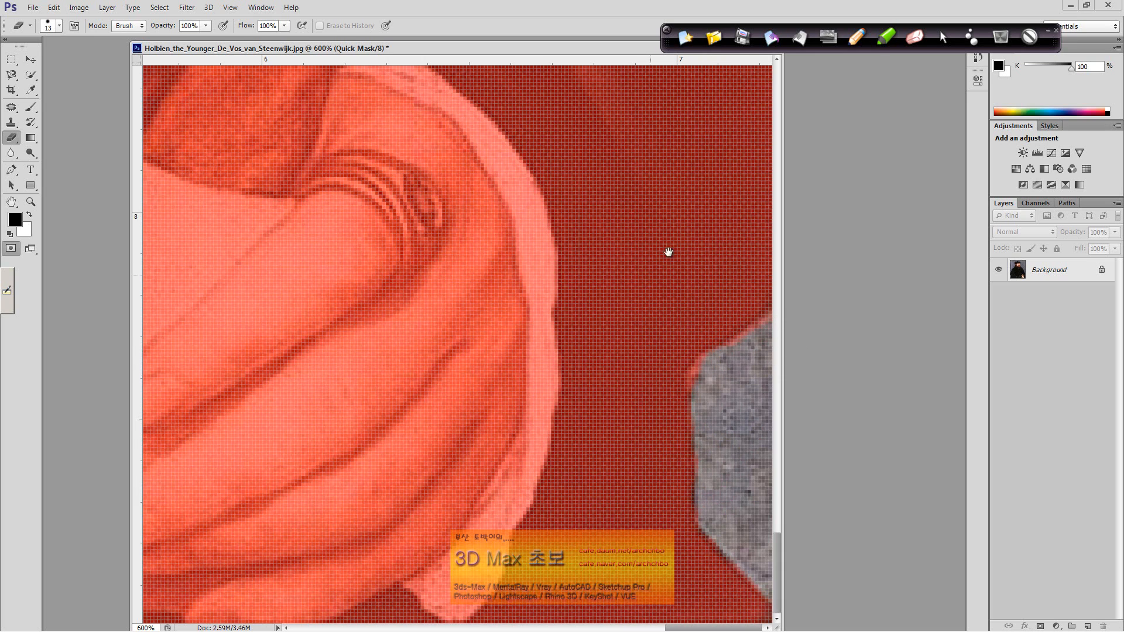
Erase the mask spill on the background along the outer edge of the right-hand sleeve, around the elbow and forearm
scroll(668, 251, up, 10)
mouse_move(668, 369)
mouse_down()
mouse_move(720, 389)
mouse_move(727, 381)
mouse_move(713, 391)
mouse_move(757, 428)
mouse_up()
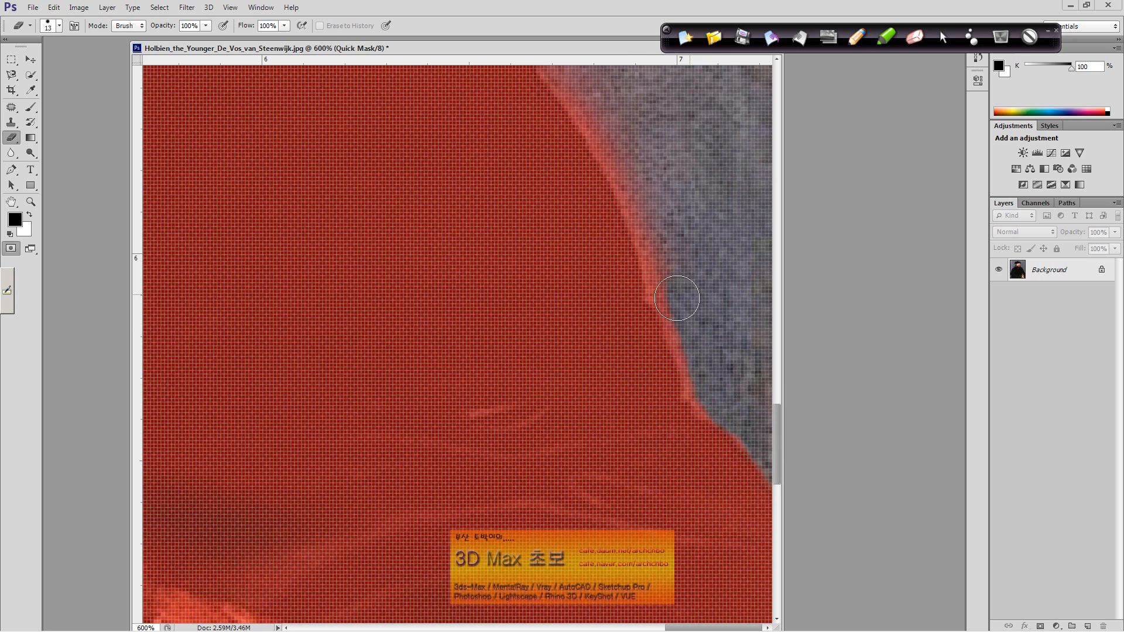
drag(676, 298, 690, 344)
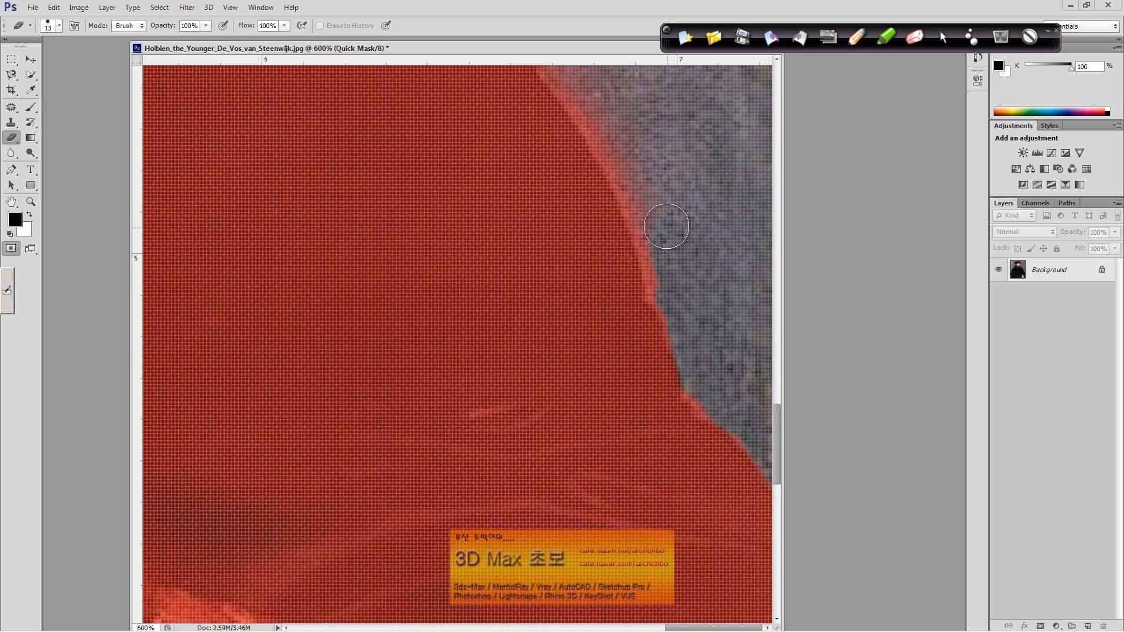
mouse_move(671, 279)
mouse_down()
mouse_move(665, 210)
mouse_move(638, 158)
mouse_move(671, 236)
mouse_move(644, 168)
mouse_move(661, 271)
mouse_up()
scroll(602, 391, up, 5)
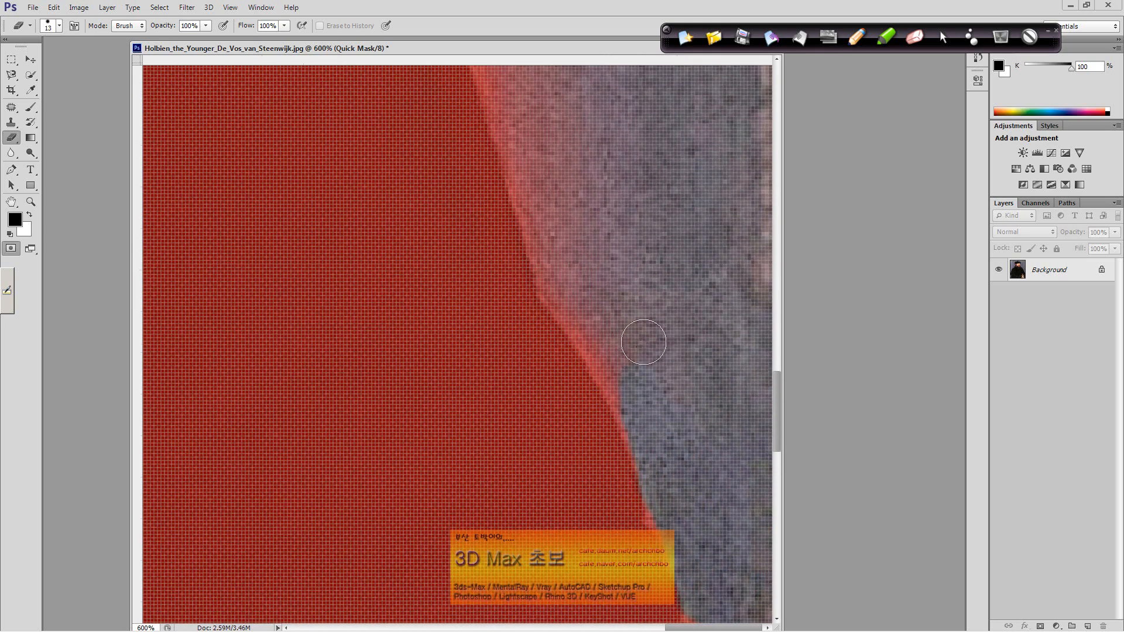
mouse_move(650, 340)
mouse_down()
mouse_move(596, 300)
mouse_move(614, 350)
mouse_move(619, 206)
mouse_move(691, 419)
mouse_move(697, 358)
mouse_move(768, 219)
mouse_move(748, 299)
mouse_move(766, 280)
mouse_move(637, 306)
mouse_move(582, 293)
mouse_move(623, 368)
mouse_up()
mouse_move(569, 234)
mouse_down()
mouse_move(553, 287)
mouse_move(589, 323)
mouse_move(621, 257)
mouse_move(619, 185)
mouse_move(542, 141)
mouse_move(588, 249)
mouse_move(611, 208)
mouse_move(670, 239)
mouse_move(708, 174)
mouse_up()
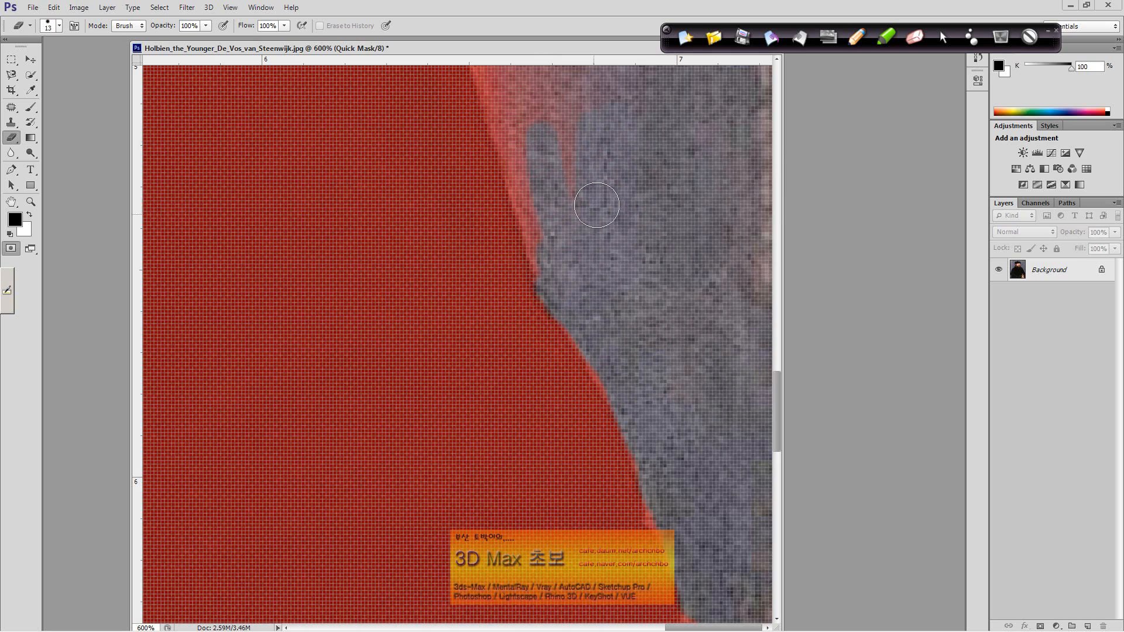
Erase the mask spill along the outer edge of the right-hand upper arm, following the coat's outline
scroll(591, 199, up, 5)
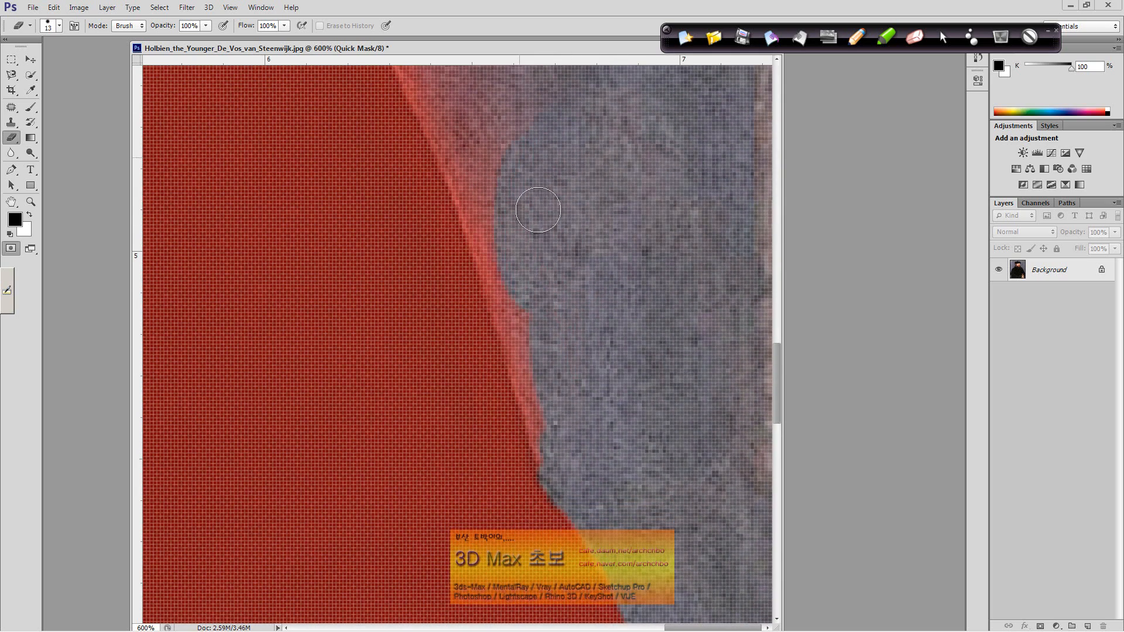
mouse_move(538, 210)
mouse_down()
mouse_move(528, 332)
mouse_move(516, 307)
mouse_move(517, 323)
mouse_move(552, 439)
mouse_up()
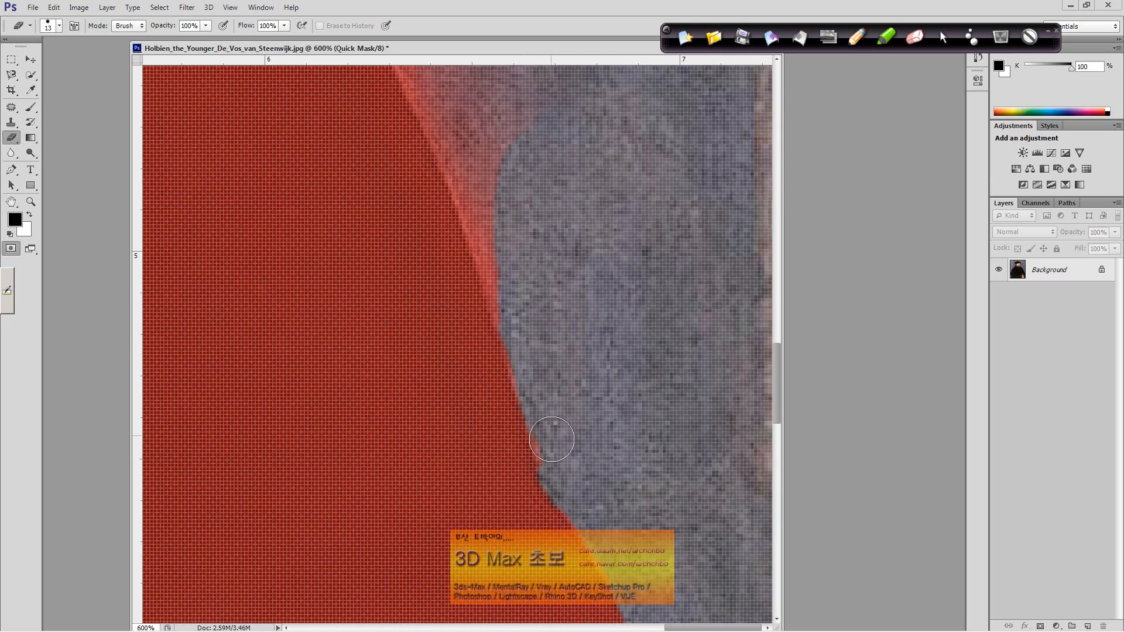
scroll(562, 288, up, 5)
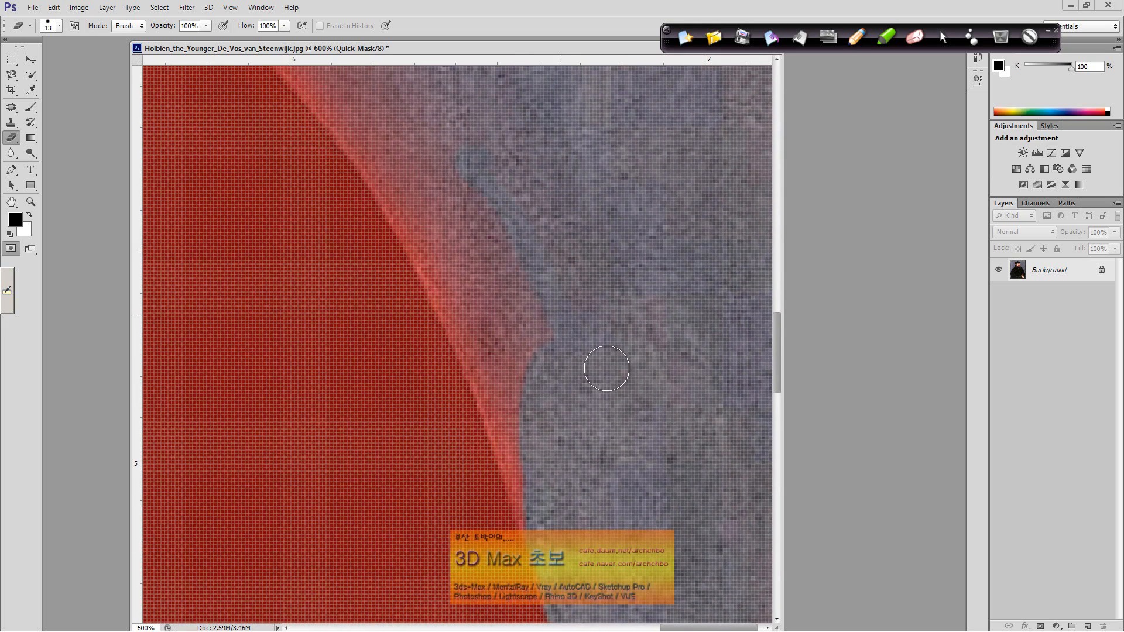
drag(478, 246, 529, 479)
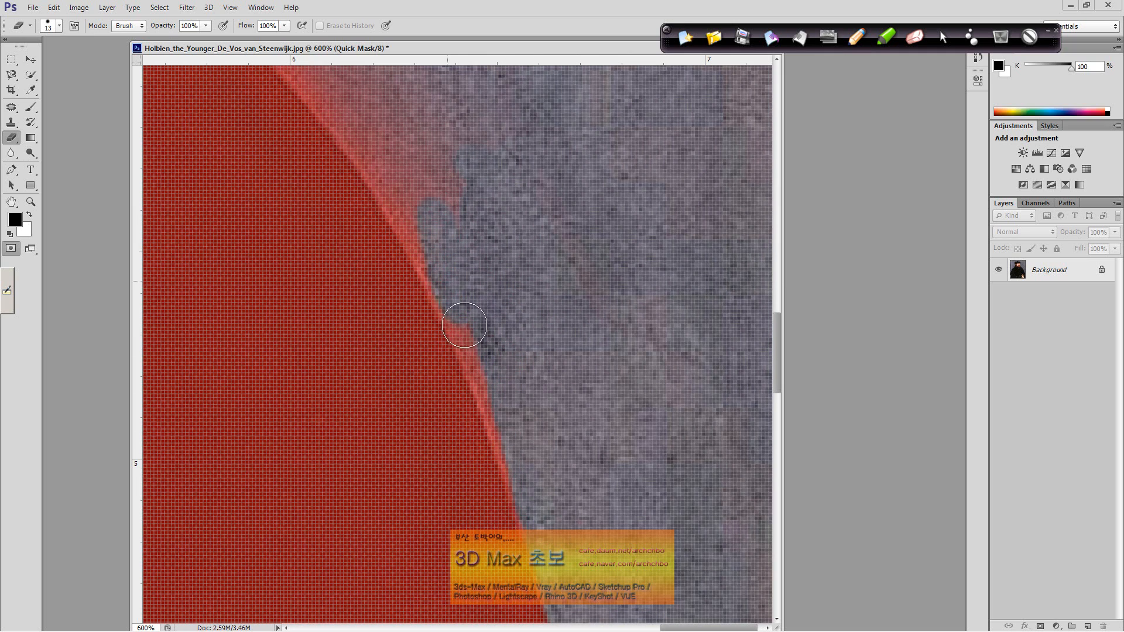
drag(475, 344, 525, 472)
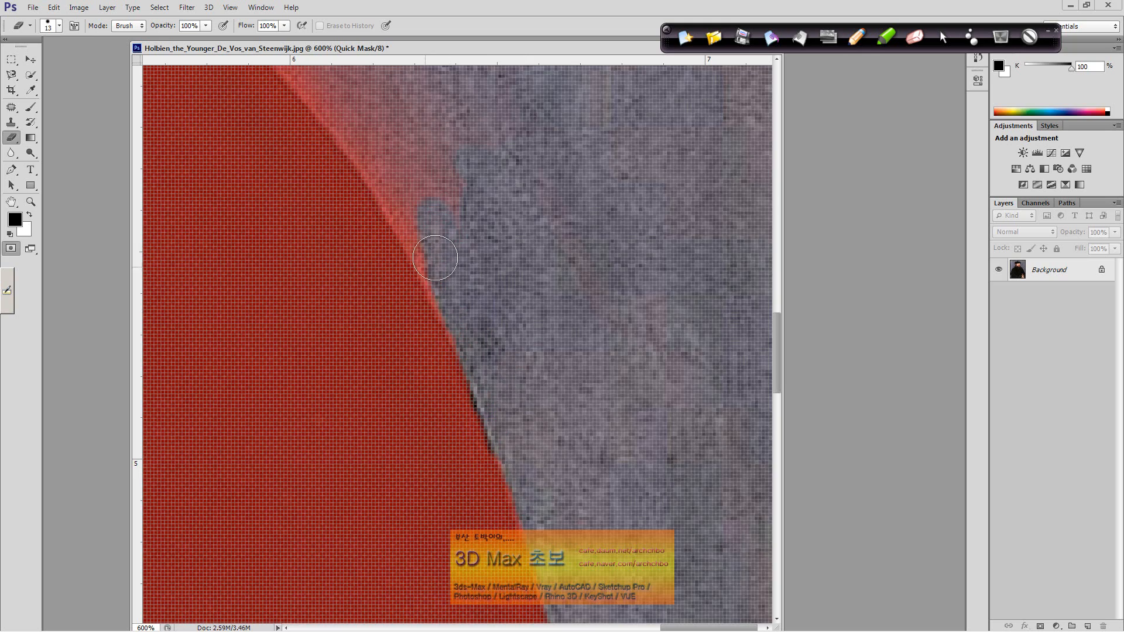
Erase the mask spill on the background along the curve of the right-hand shoulder
mouse_move(466, 288)
mouse_down()
mouse_move(546, 489)
mouse_move(551, 478)
mouse_up()
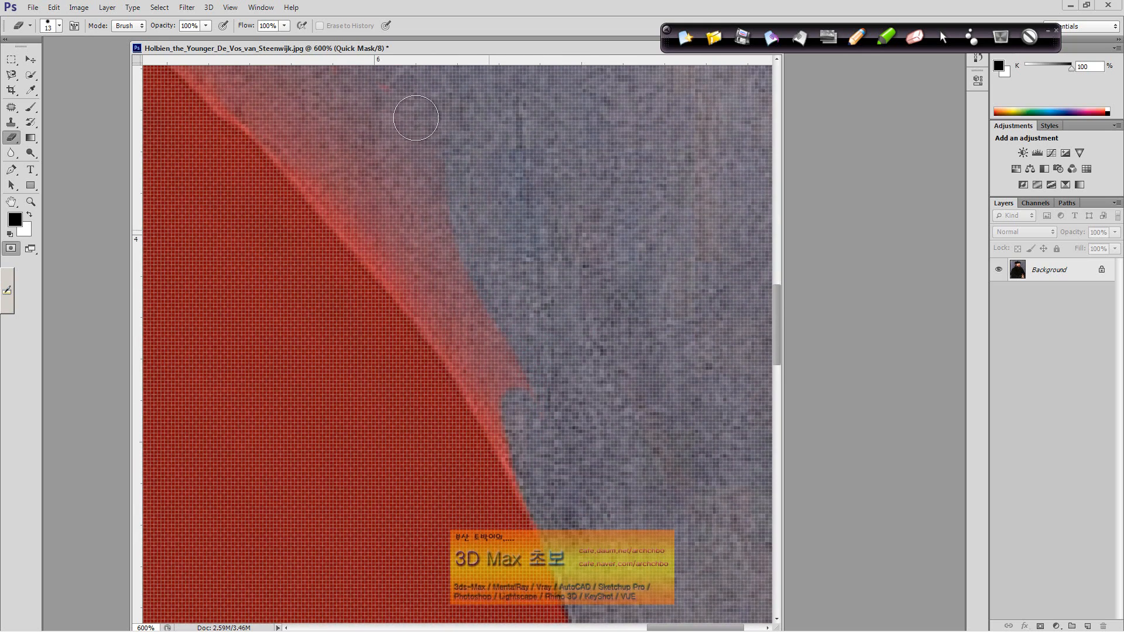
mouse_move(416, 117)
mouse_down()
mouse_move(409, 105)
mouse_move(399, 126)
mouse_up()
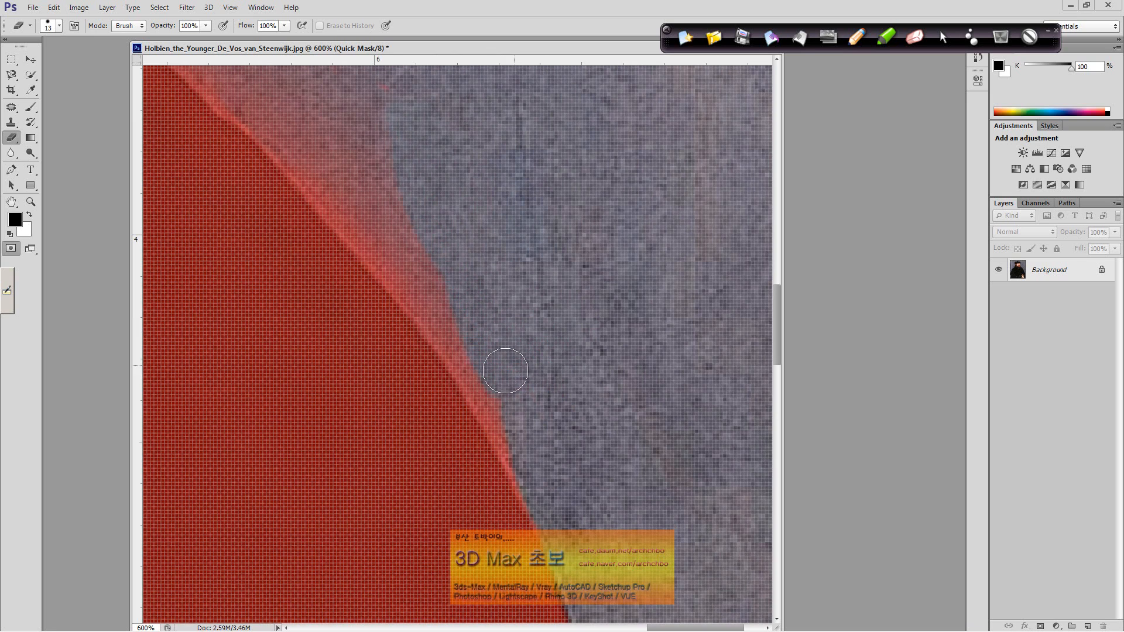
drag(505, 422, 535, 487)
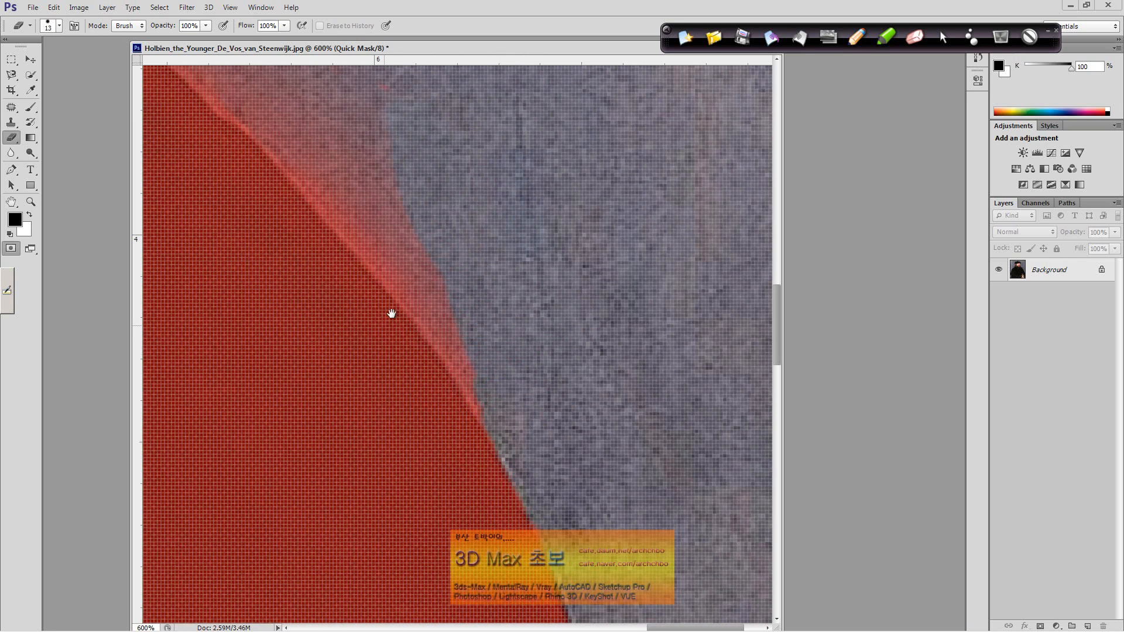
drag(392, 314, 527, 500)
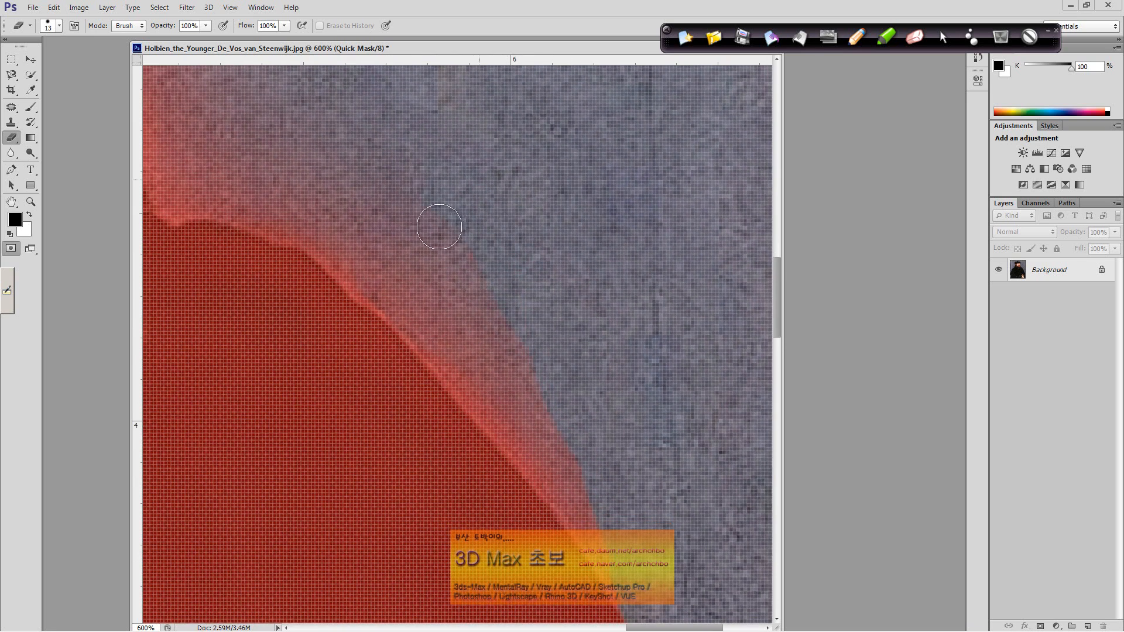
mouse_move(496, 294)
mouse_down()
mouse_move(530, 387)
mouse_move(440, 302)
mouse_move(545, 462)
mouse_move(497, 358)
mouse_move(553, 427)
mouse_move(563, 474)
mouse_up()
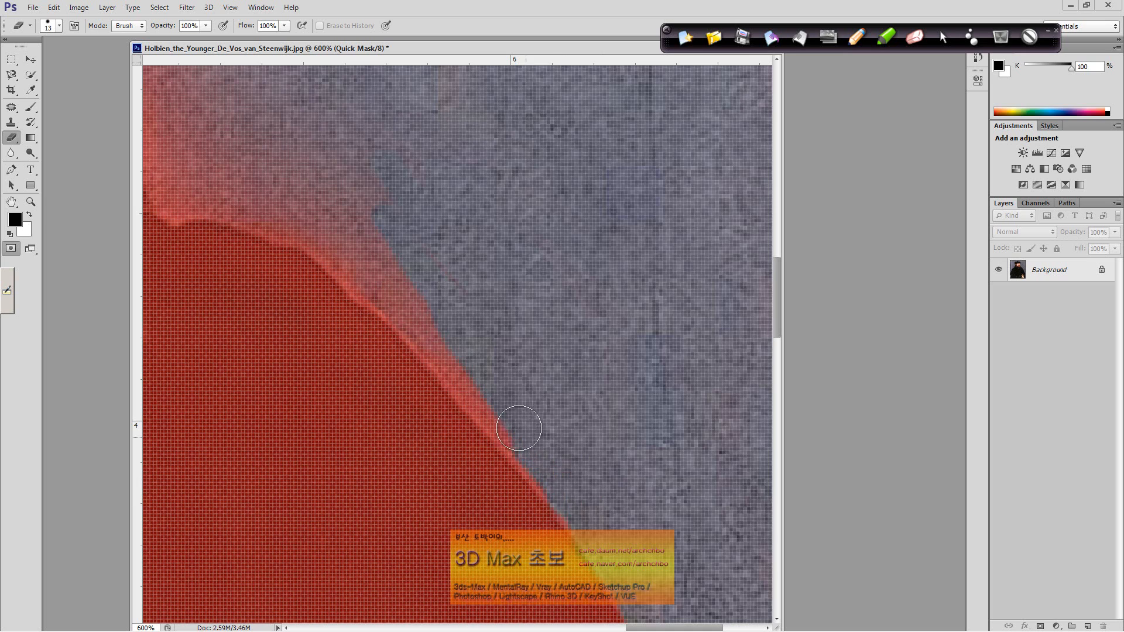
mouse_move(465, 369)
mouse_down()
mouse_move(406, 302)
mouse_move(345, 260)
mouse_move(383, 287)
mouse_up()
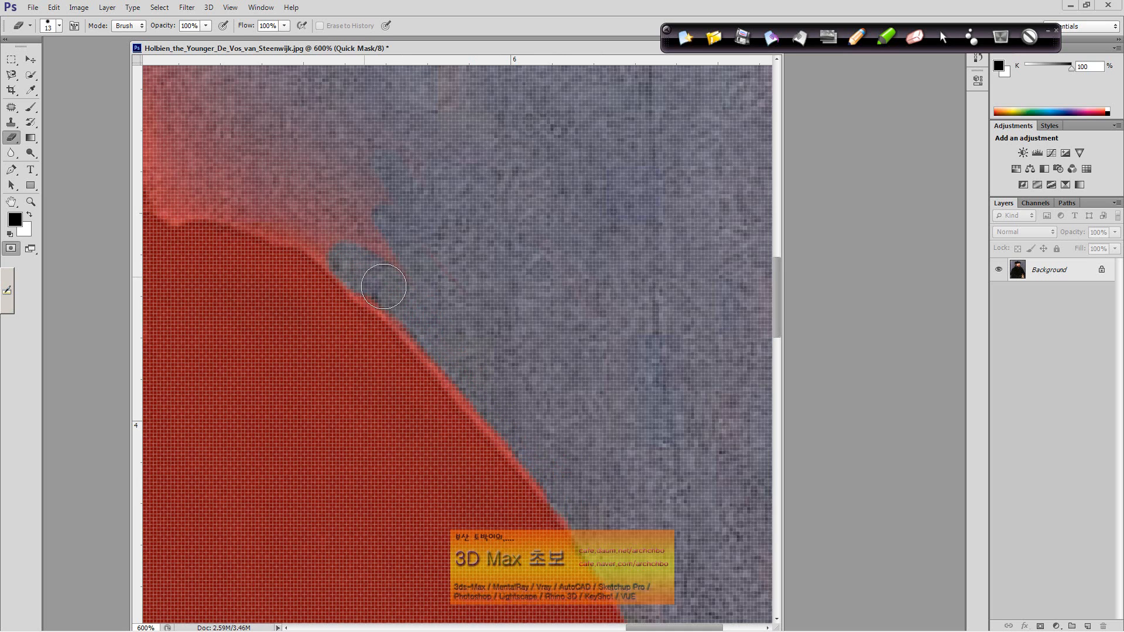
mouse_move(319, 160)
mouse_down()
mouse_move(316, 124)
mouse_move(383, 125)
mouse_up()
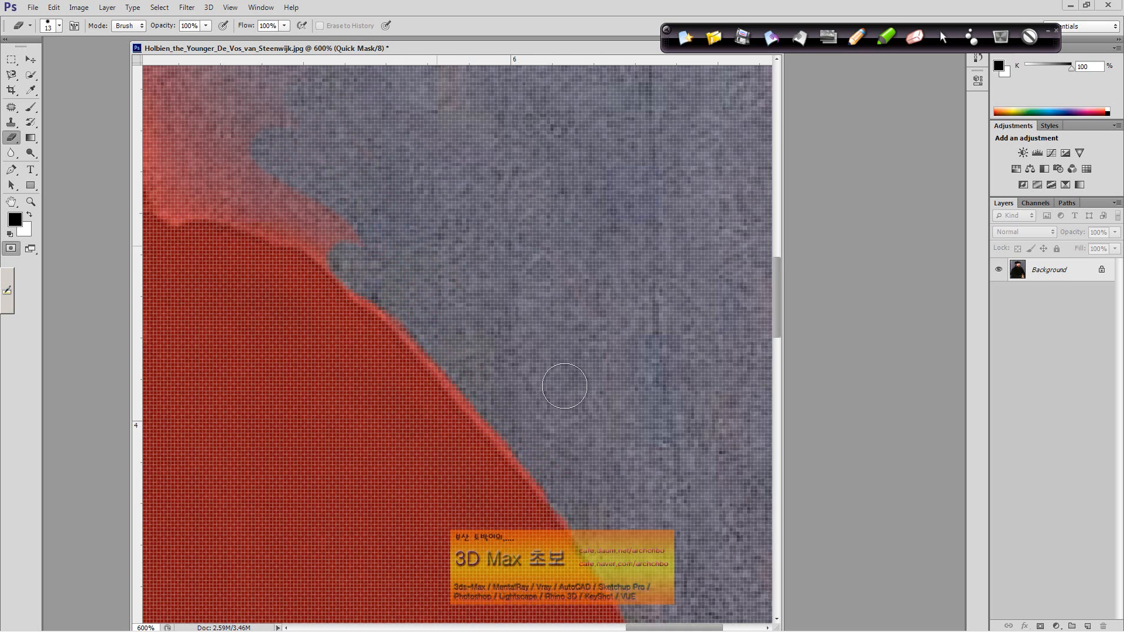
drag(497, 420, 608, 537)
Erase the mask spill in the notch where the right-hand shoulder meets the collar and up along the lower beard
drag(398, 308, 603, 477)
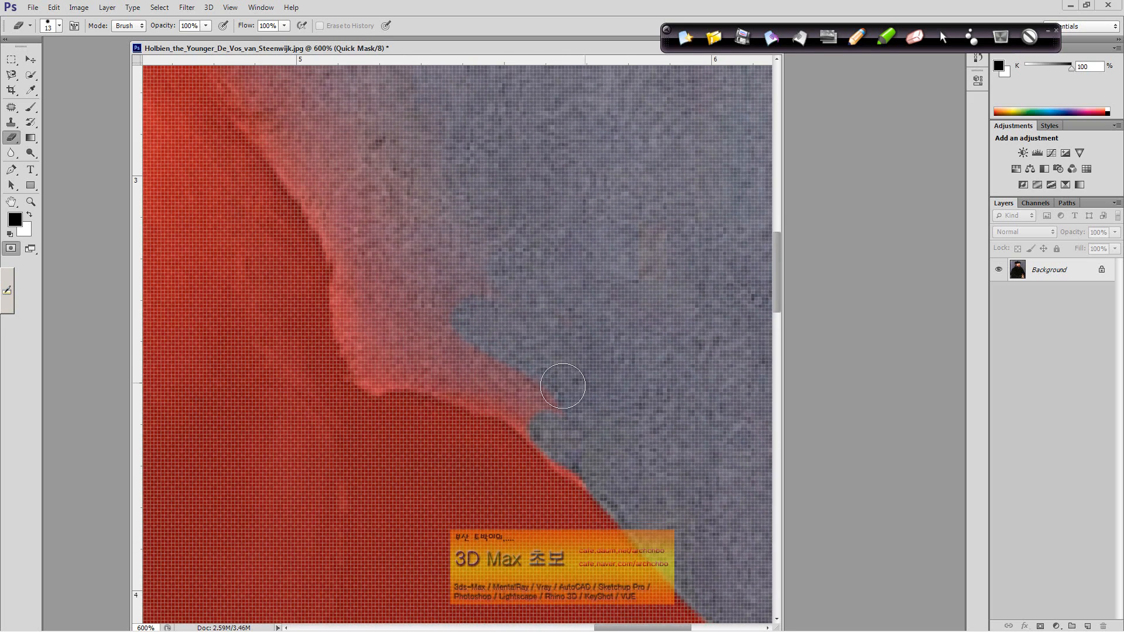
mouse_move(525, 413)
mouse_down()
mouse_move(402, 368)
mouse_move(379, 378)
mouse_move(355, 263)
mouse_move(346, 298)
mouse_move(353, 313)
mouse_move(390, 302)
mouse_move(388, 220)
mouse_move(414, 271)
mouse_move(451, 212)
mouse_move(483, 221)
mouse_move(456, 338)
mouse_up()
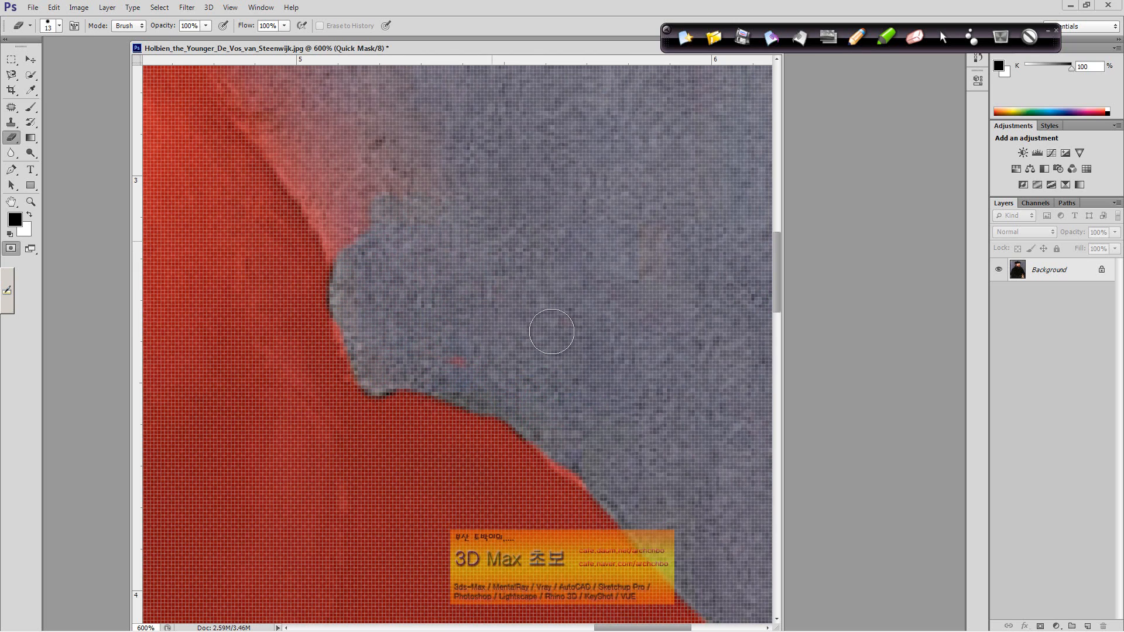
drag(409, 274, 538, 445)
mouse_move(477, 356)
mouse_down()
mouse_move(472, 385)
mouse_move(490, 436)
mouse_move(508, 376)
mouse_up()
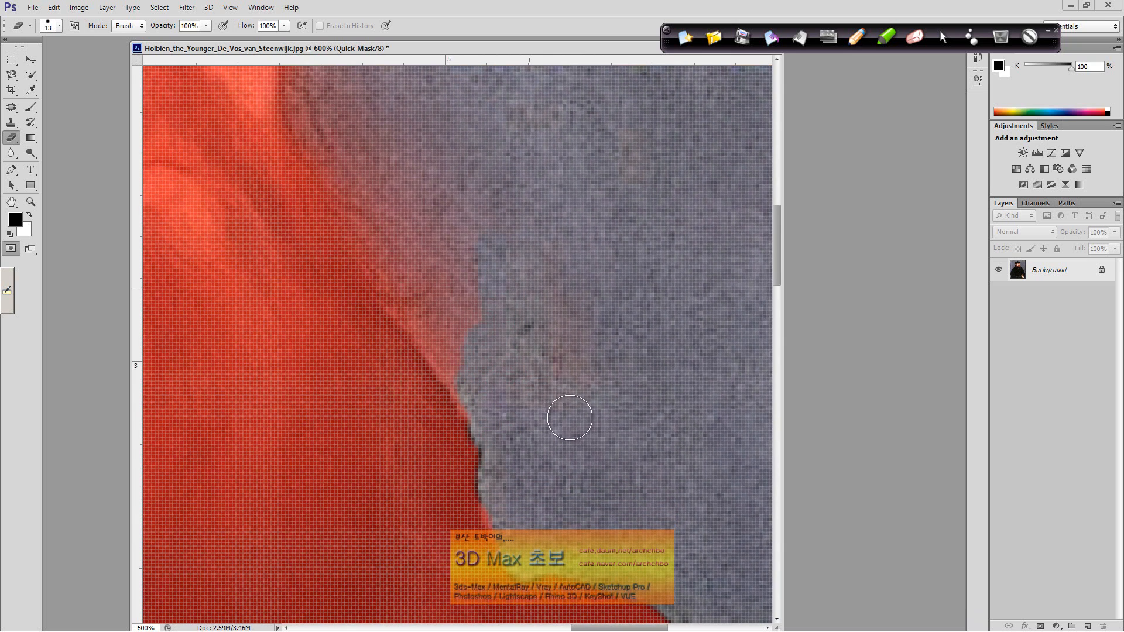
mouse_move(496, 273)
mouse_down()
mouse_move(404, 273)
mouse_move(373, 223)
mouse_move(414, 289)
mouse_move(462, 312)
mouse_move(415, 308)
mouse_move(468, 384)
mouse_up()
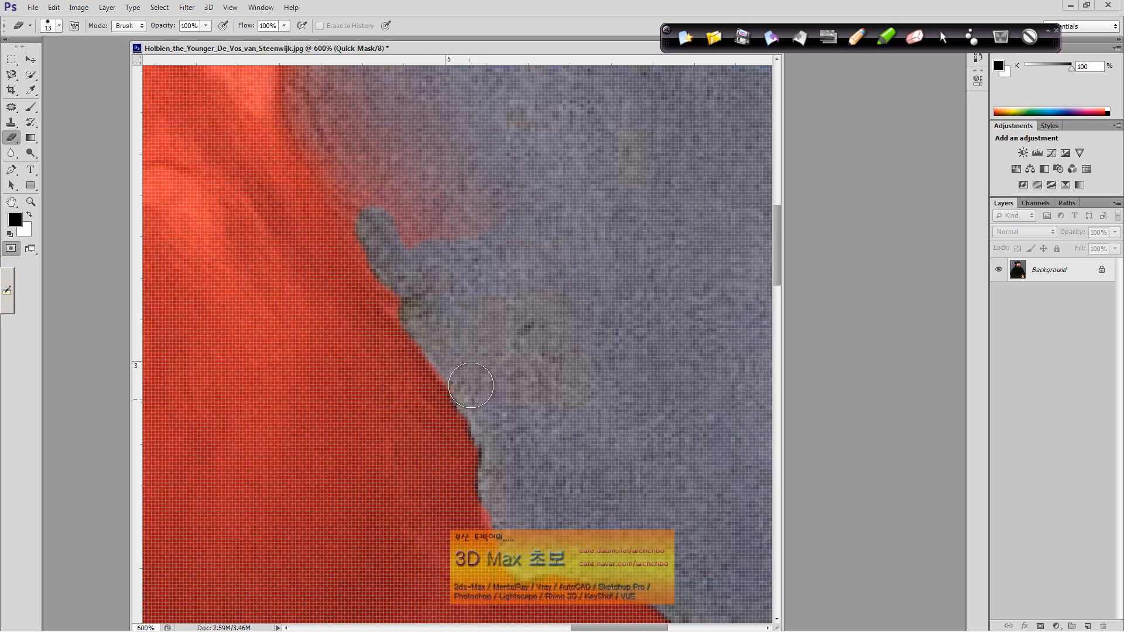
mouse_move(415, 197)
mouse_down()
mouse_move(494, 377)
mouse_move(513, 375)
mouse_move(497, 362)
mouse_up()
mouse_move(497, 404)
mouse_down()
mouse_move(448, 310)
mouse_move(438, 312)
mouse_move(448, 359)
mouse_up()
Erase the mask spill beside the upper beard and cheek, up to the corner beneath the hat brim
mouse_move(469, 412)
mouse_down()
mouse_move(481, 236)
mouse_move(515, 235)
mouse_up()
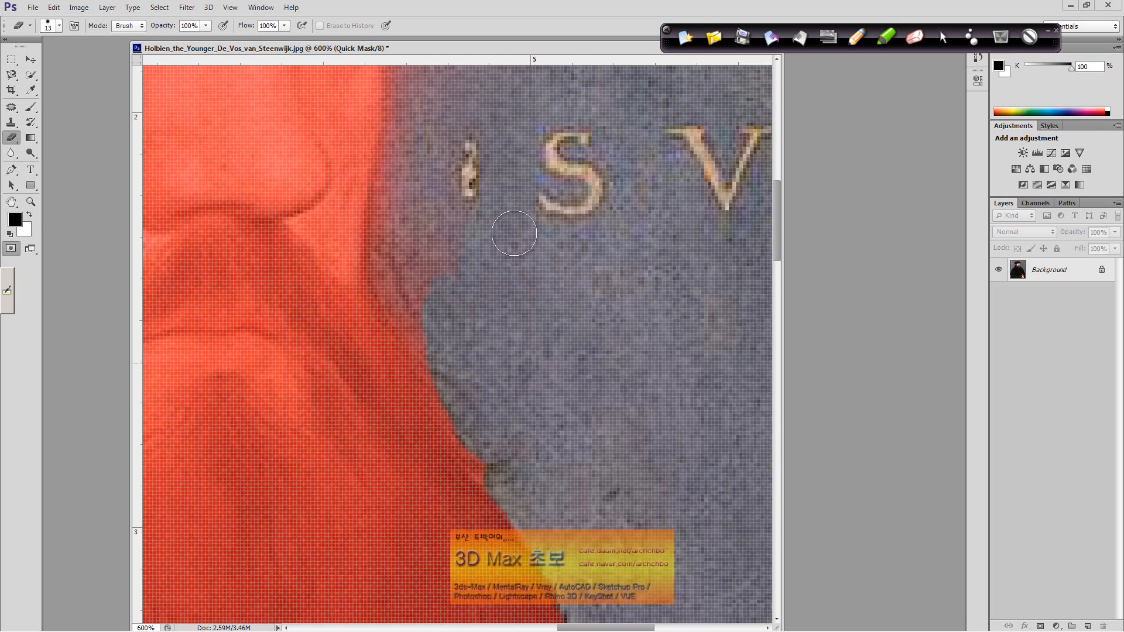
mouse_move(448, 170)
mouse_down()
mouse_move(410, 188)
mouse_move(391, 275)
mouse_move(410, 293)
mouse_up()
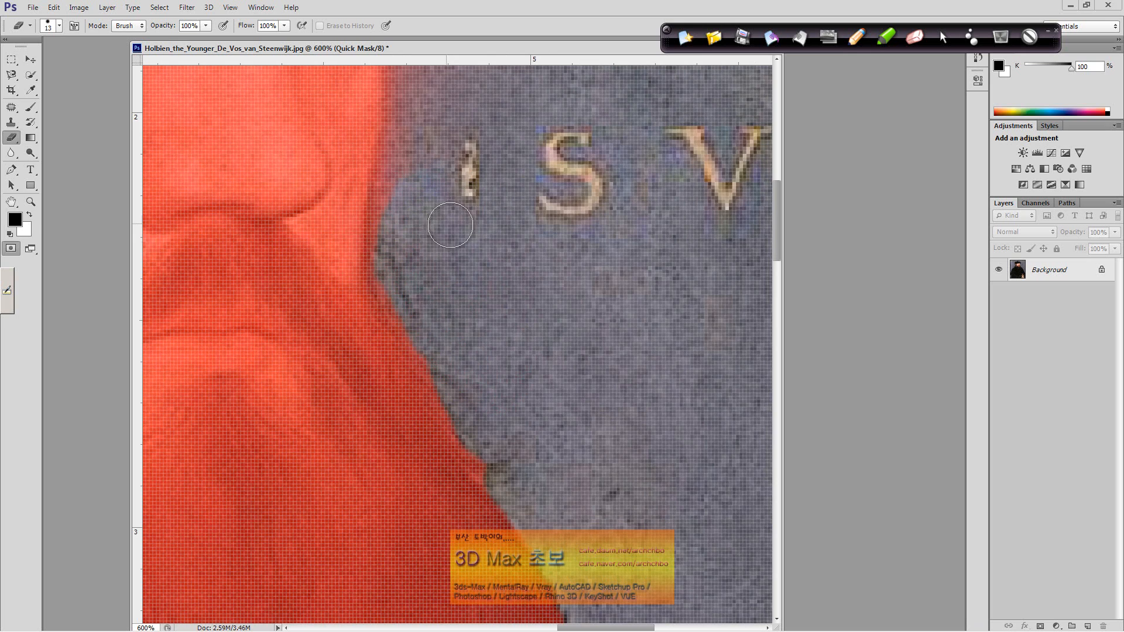
drag(457, 232, 482, 335)
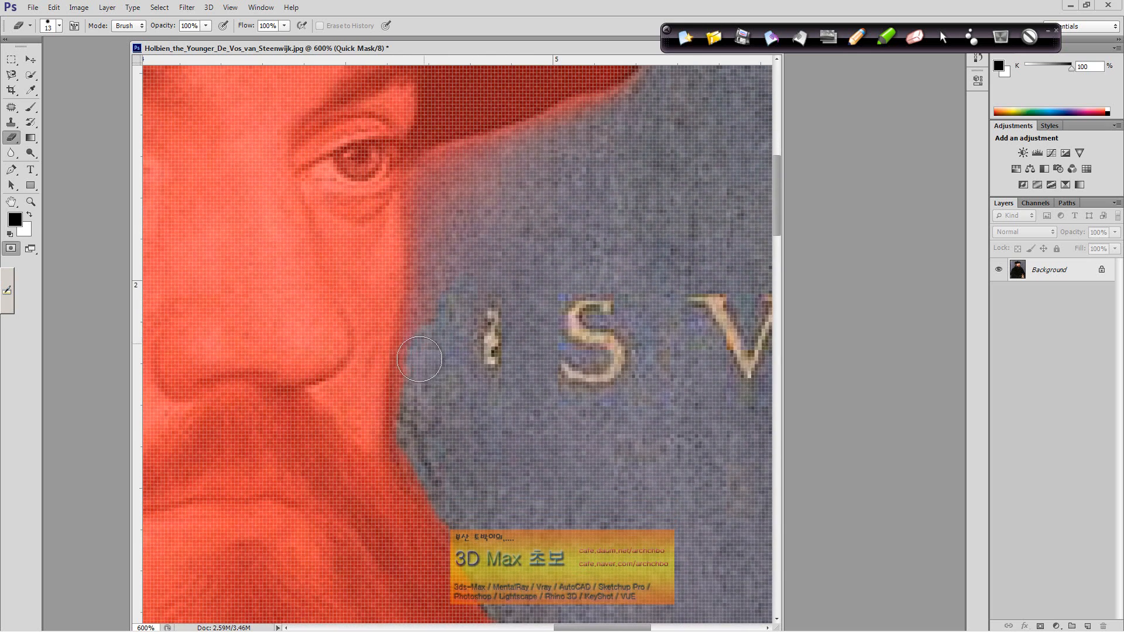
mouse_move(427, 363)
mouse_down()
mouse_move(427, 185)
mouse_move(547, 140)
mouse_move(507, 188)
mouse_up()
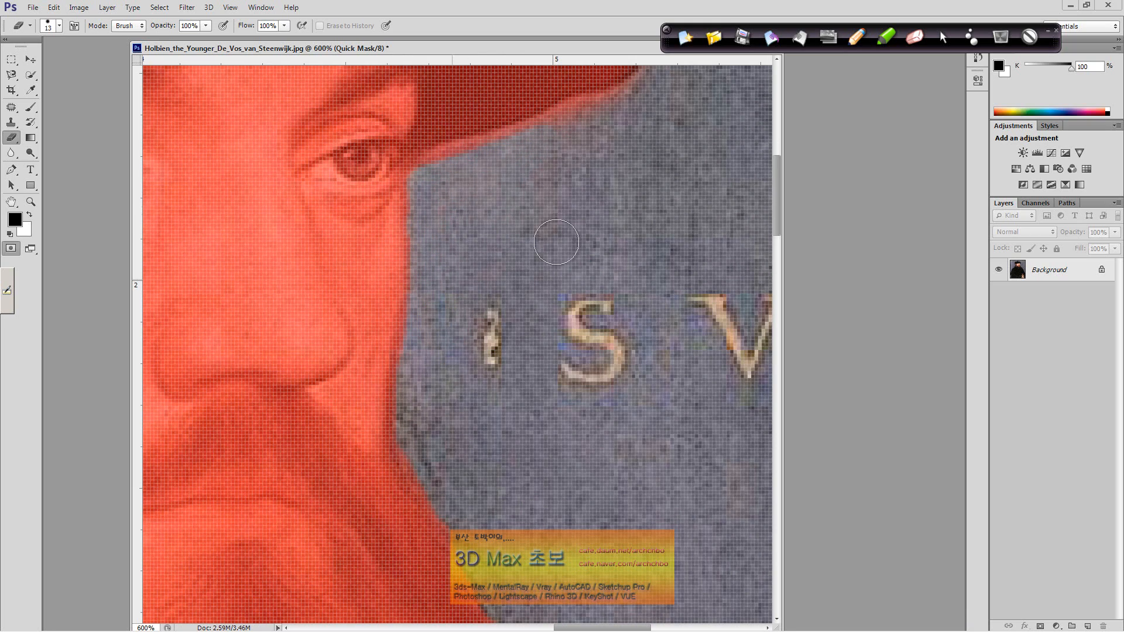
Erase the mask spill around the right-hand hat brim and the adjoining side of the crown
drag(582, 208, 419, 343)
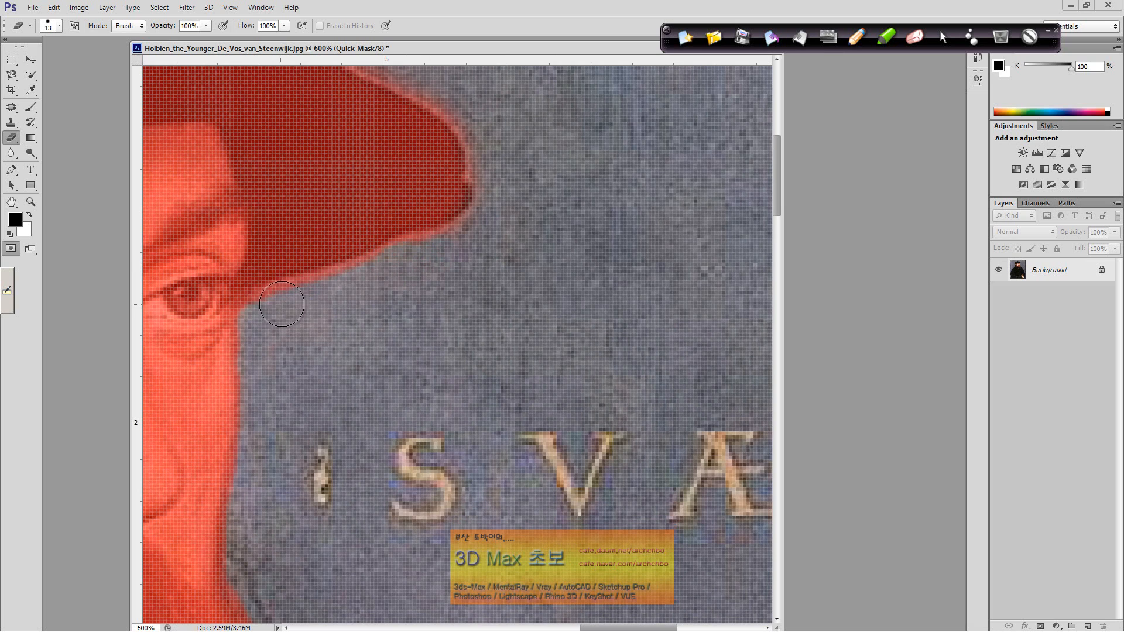
drag(431, 242, 566, 526)
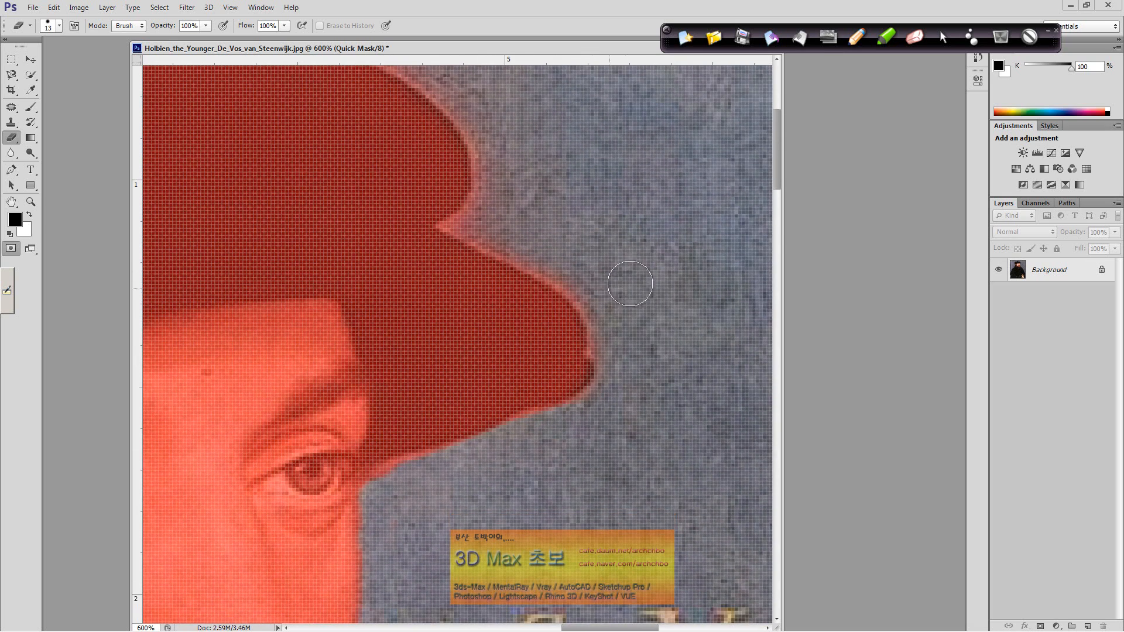
mouse_move(530, 236)
mouse_down()
mouse_move(515, 179)
mouse_move(480, 220)
mouse_move(586, 284)
mouse_move(609, 342)
mouse_move(569, 348)
mouse_move(579, 351)
mouse_move(515, 264)
mouse_move(360, 157)
mouse_up()
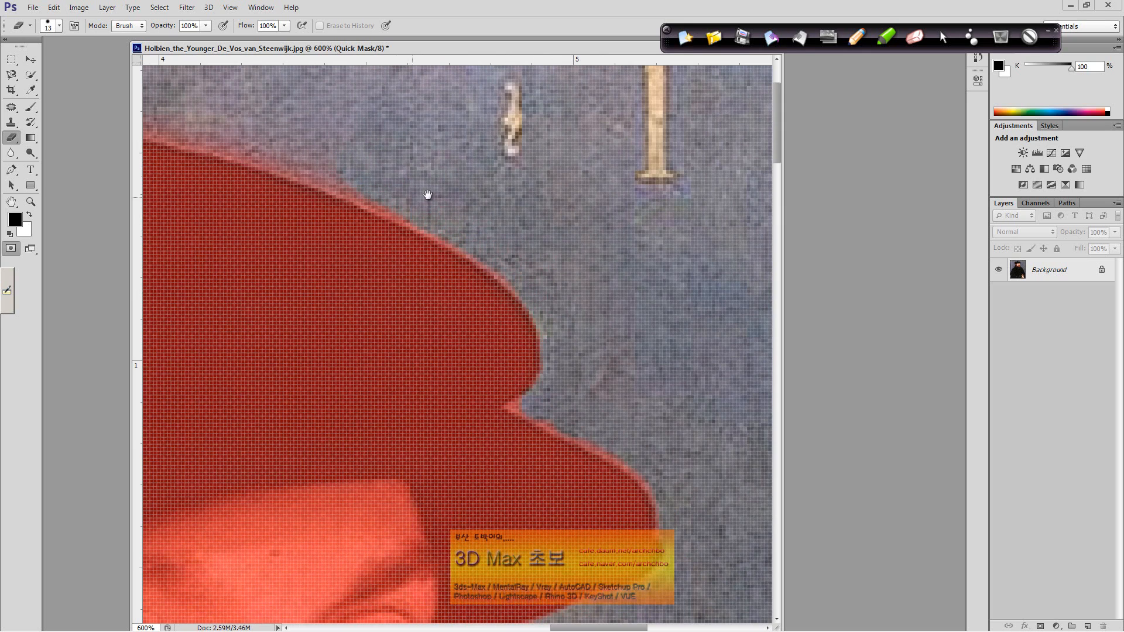
Erase the mask spill on the background along the top edge of the hat's crown, from right to left
drag(415, 180, 599, 300)
mouse_move(510, 283)
mouse_down()
mouse_move(472, 278)
mouse_move(596, 323)
mouse_up()
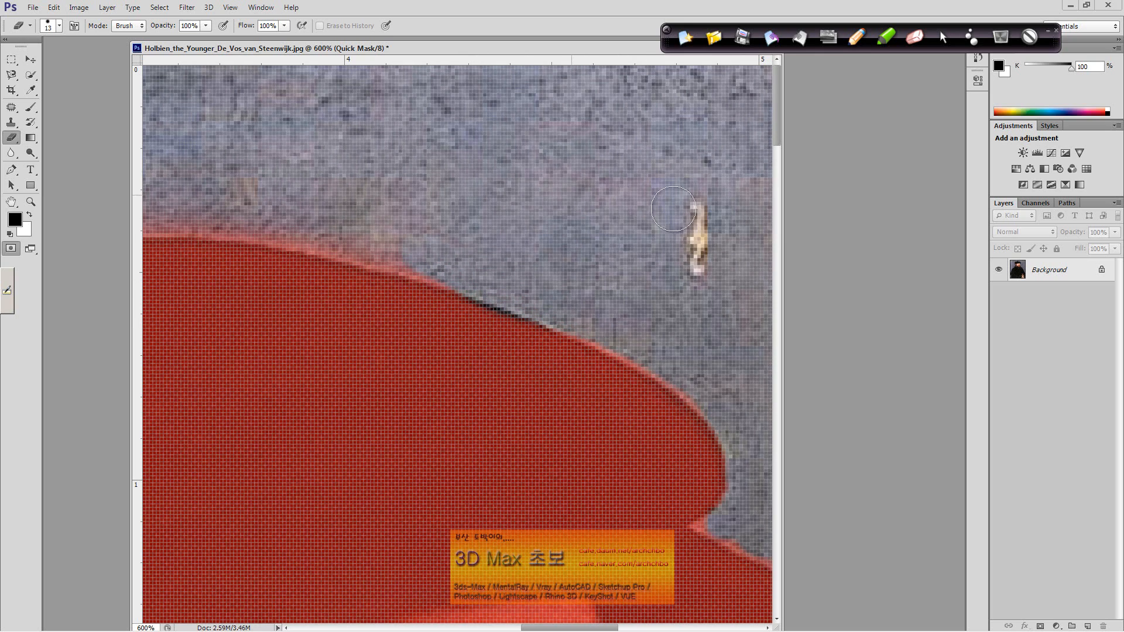
mouse_move(422, 241)
mouse_down()
mouse_move(577, 318)
mouse_move(630, 234)
mouse_move(486, 200)
mouse_move(384, 211)
mouse_move(525, 220)
mouse_up()
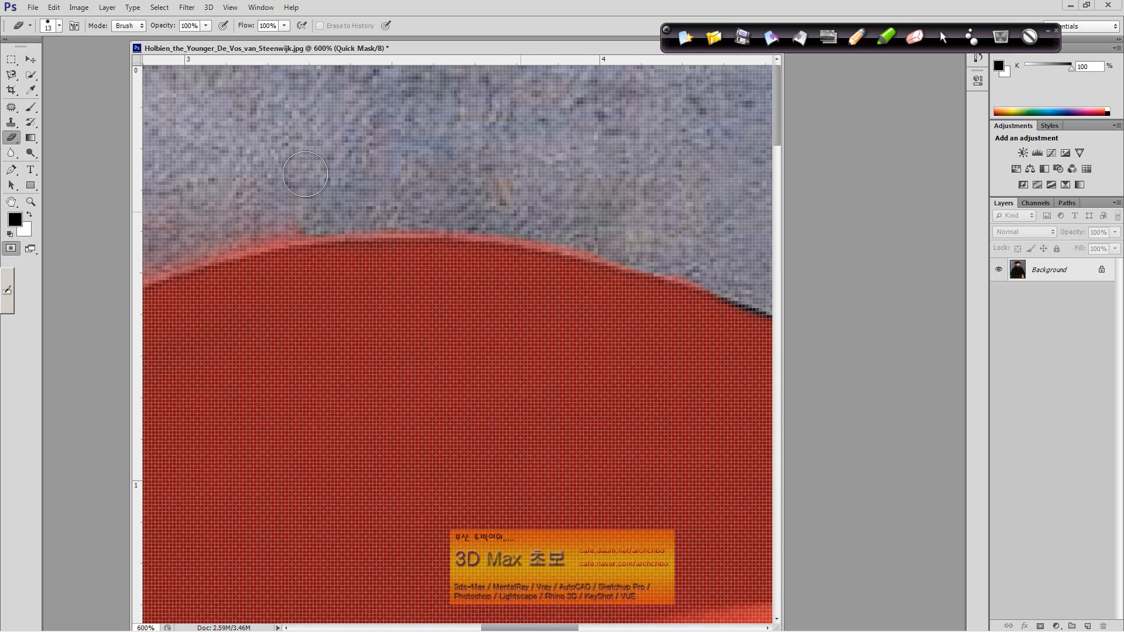
drag(363, 275, 568, 245)
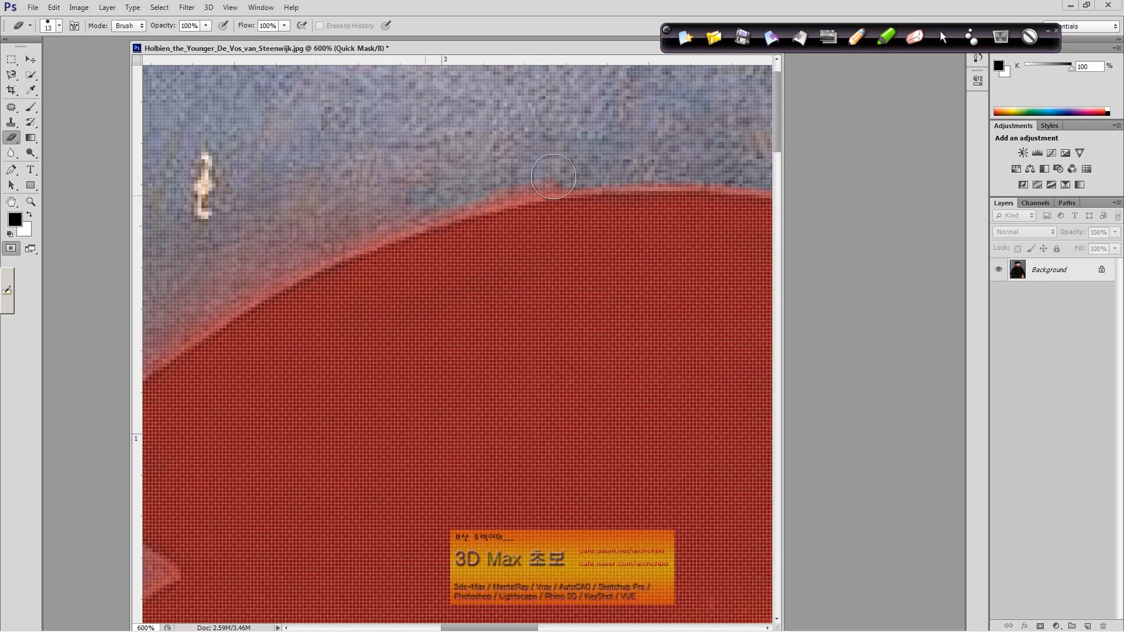
mouse_move(235, 258)
mouse_down()
mouse_move(233, 240)
mouse_move(284, 253)
mouse_up()
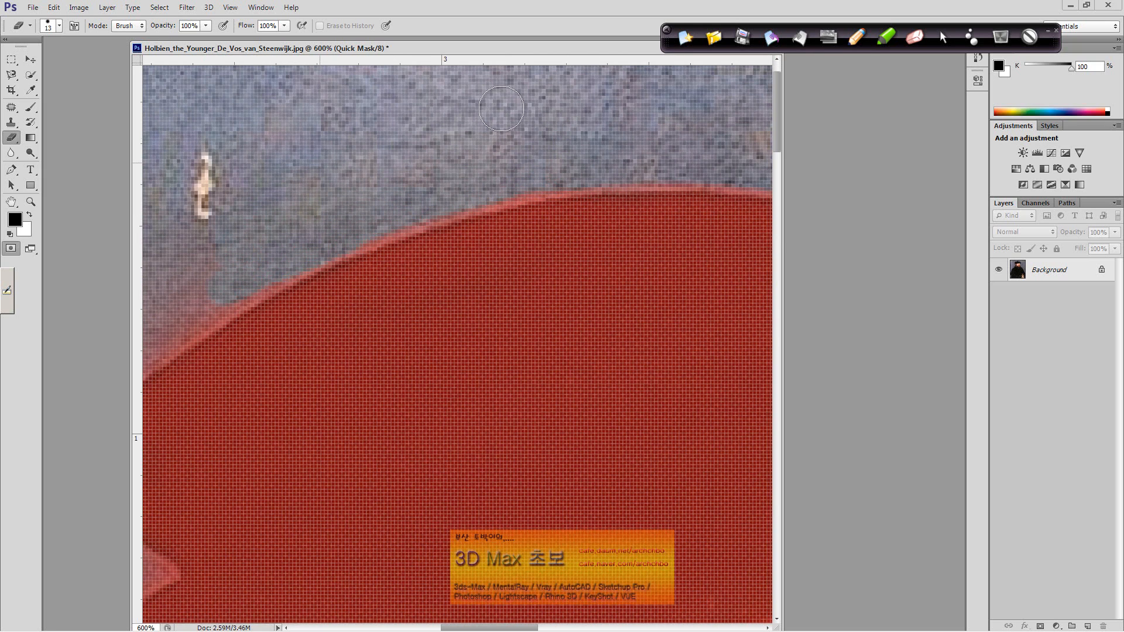
mouse_move(224, 270)
mouse_down()
mouse_move(314, 244)
mouse_move(444, 176)
mouse_move(414, 127)
mouse_move(400, 176)
mouse_move(428, 189)
mouse_move(509, 158)
mouse_move(366, 231)
mouse_move(346, 258)
mouse_move(421, 220)
mouse_move(292, 327)
mouse_up()
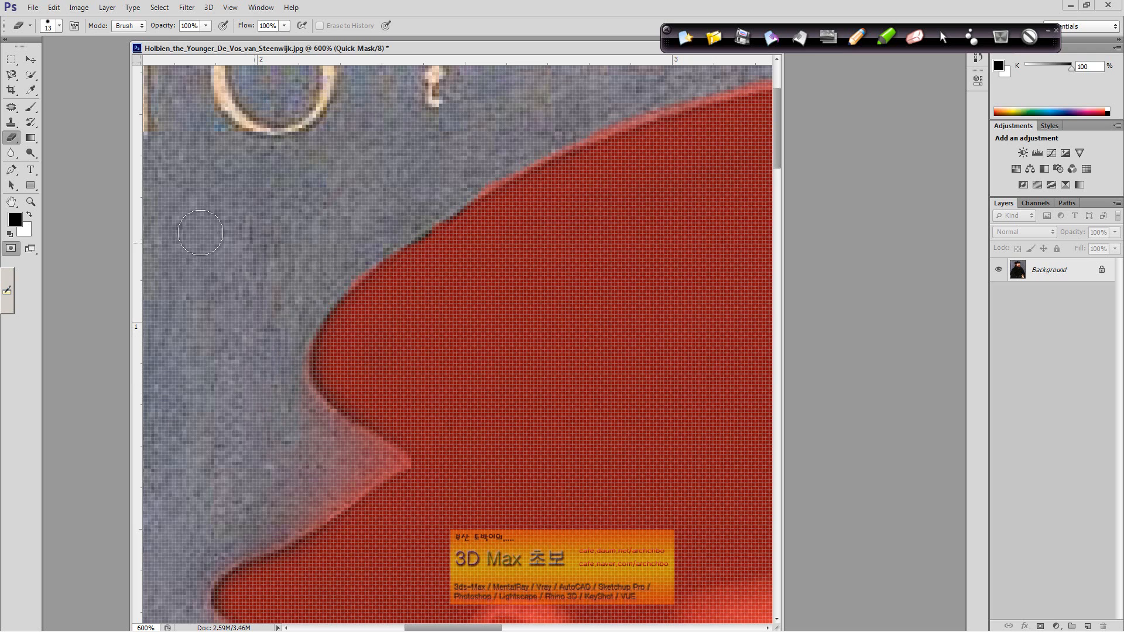
Erase the mask spill in the hat's left-hand notch, beneath the brim and in the gap between ear and fur collar
mouse_move(314, 376)
mouse_down()
mouse_move(280, 394)
mouse_move(351, 457)
mouse_move(278, 394)
mouse_move(315, 409)
mouse_move(299, 375)
mouse_move(335, 438)
mouse_move(389, 460)
mouse_move(316, 505)
mouse_move(349, 480)
mouse_move(273, 514)
mouse_move(317, 471)
mouse_move(251, 462)
mouse_move(314, 500)
mouse_move(257, 536)
mouse_up()
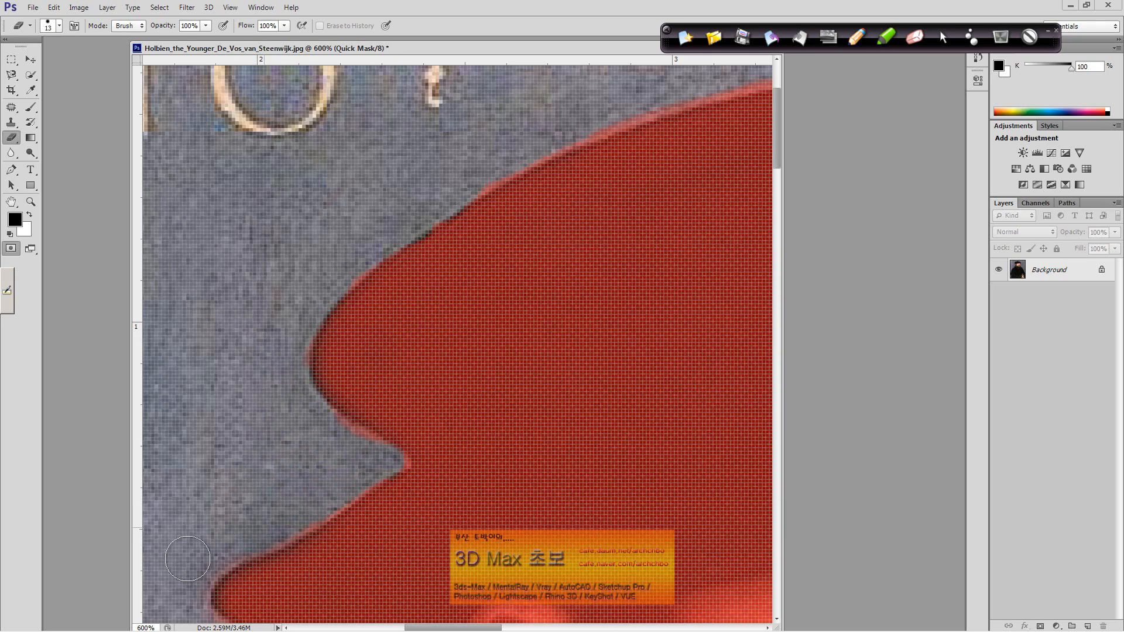
mouse_move(303, 442)
mouse_down()
mouse_move(349, 171)
mouse_move(250, 223)
mouse_move(253, 192)
mouse_up()
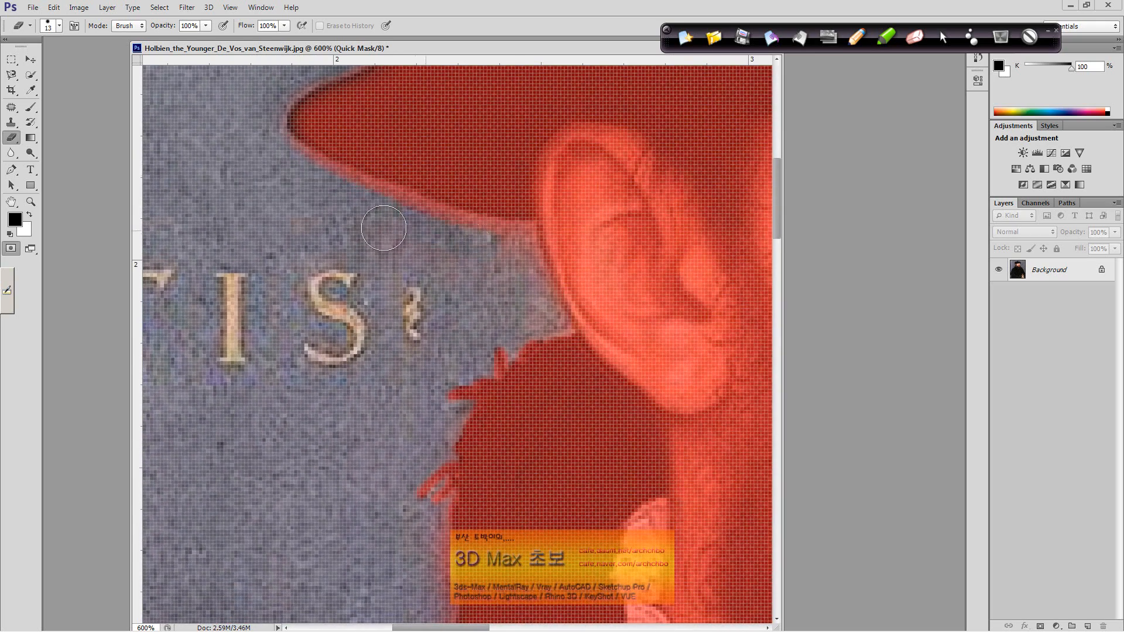
mouse_move(511, 244)
mouse_down()
mouse_move(549, 320)
mouse_move(515, 298)
mouse_up()
drag(429, 477, 359, 272)
double_click(30, 204)
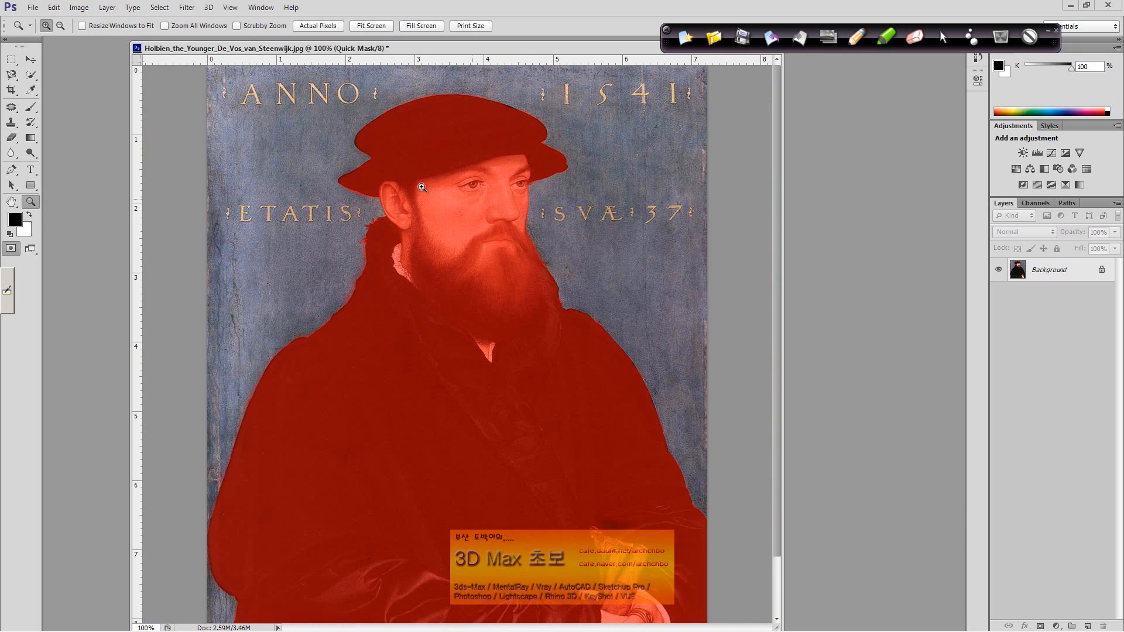
Convert the painted Quick Mask into a selection and inspect its outline around the fur collar
click(11, 249)
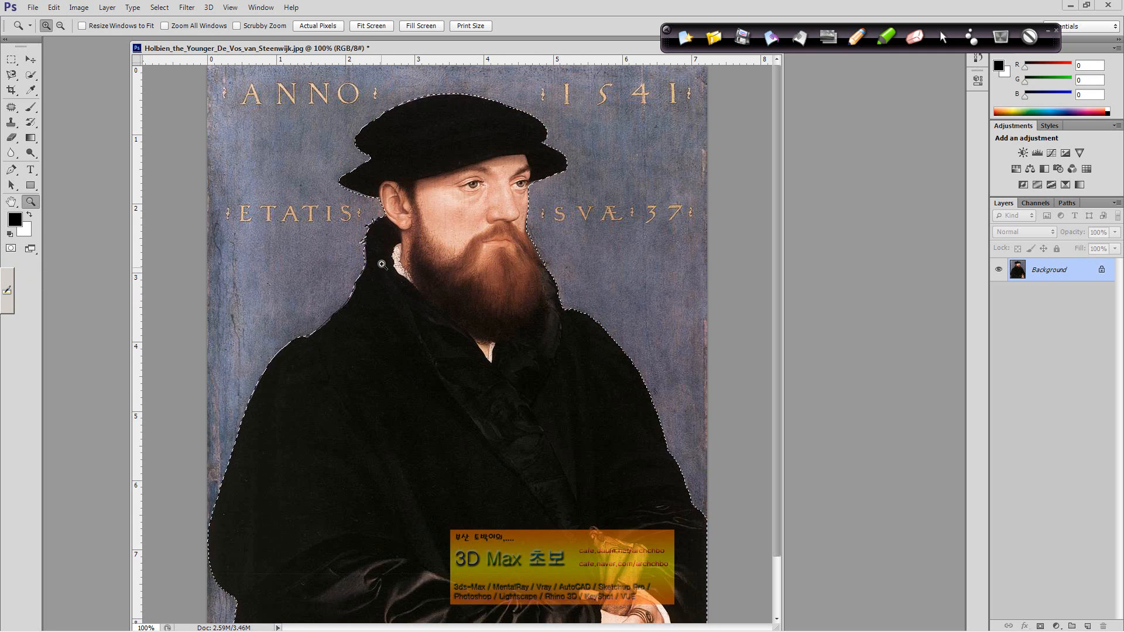
click(356, 260)
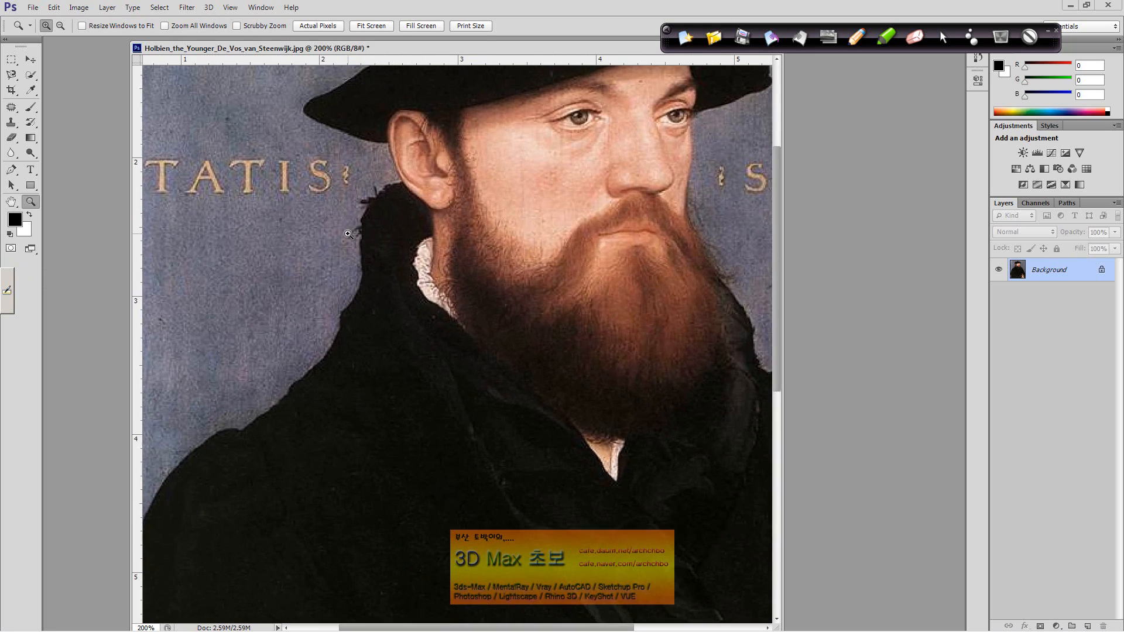
click(364, 285)
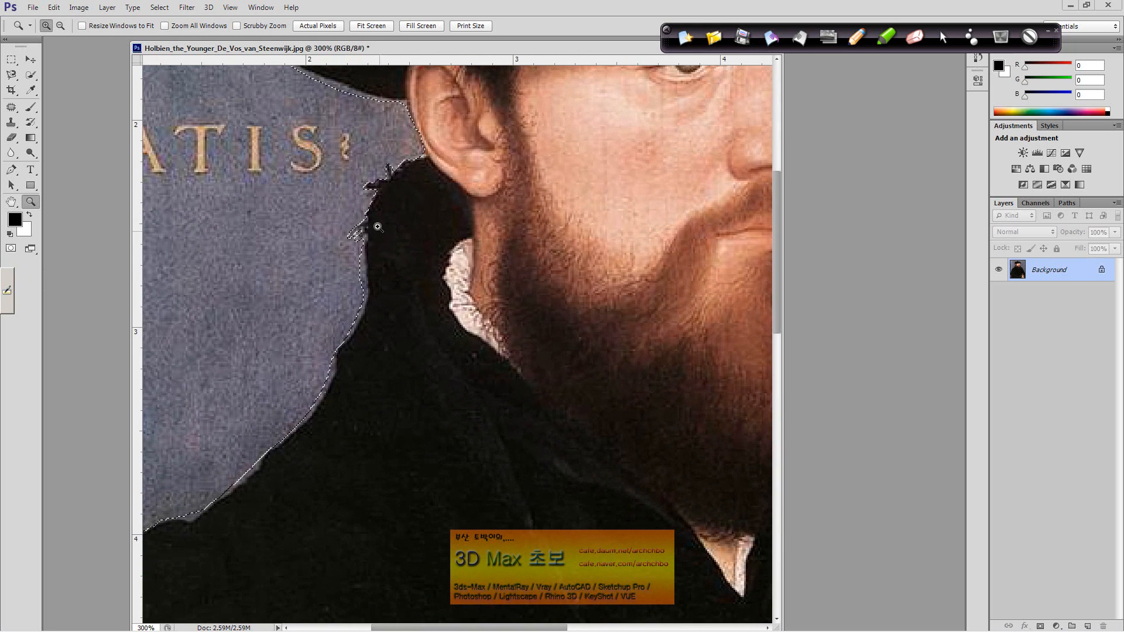
Re-enter Quick Mask, erase the remaining spill beside the fur collar and shoulder, and convert the mask back into a selection viewed at 100%
click(10, 248)
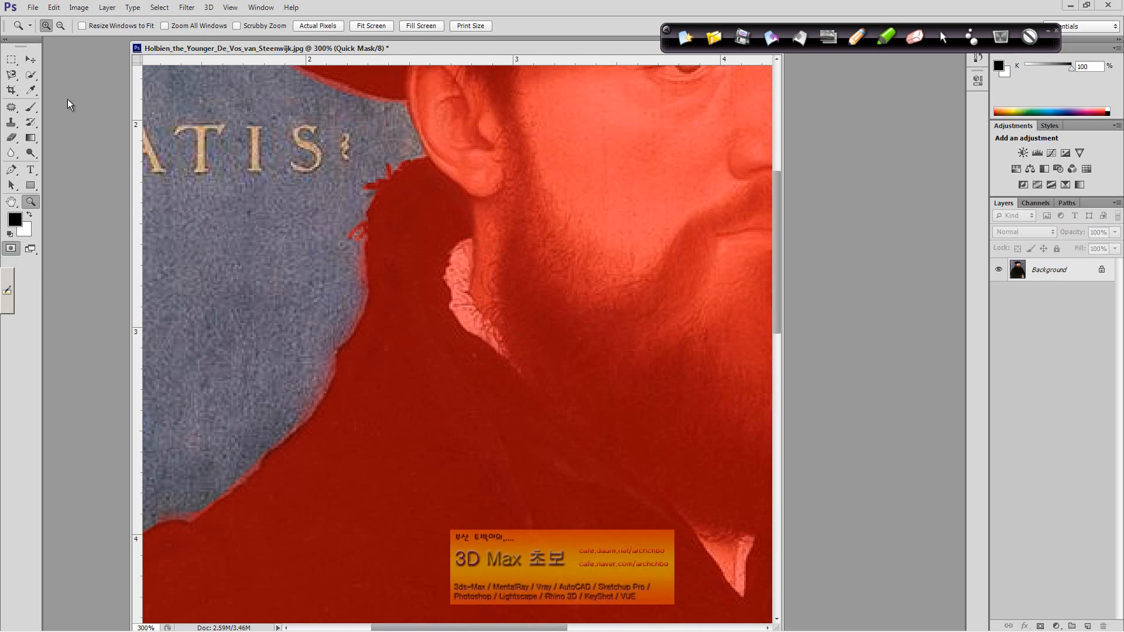
click(11, 138)
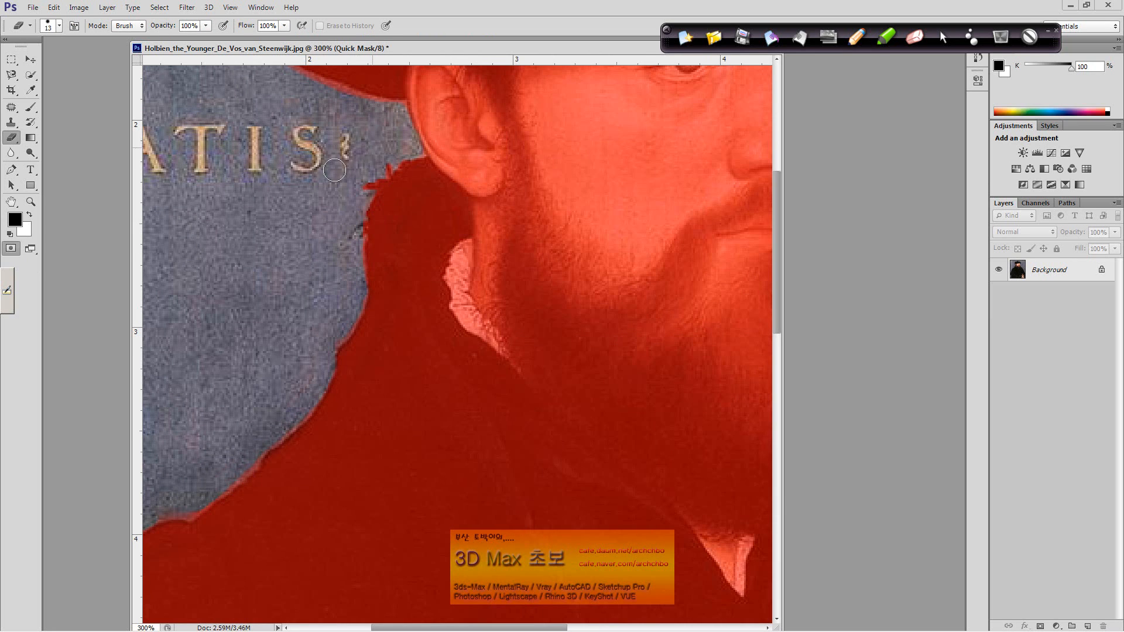
click(10, 248)
scroll(497, 301, down, 1)
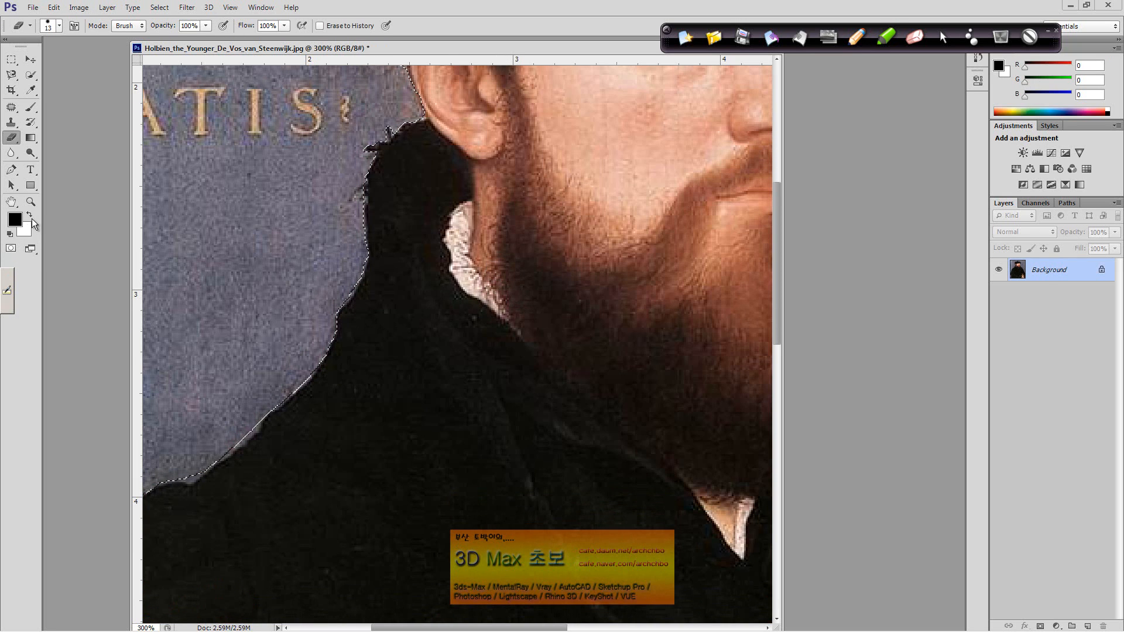
double_click(37, 202)
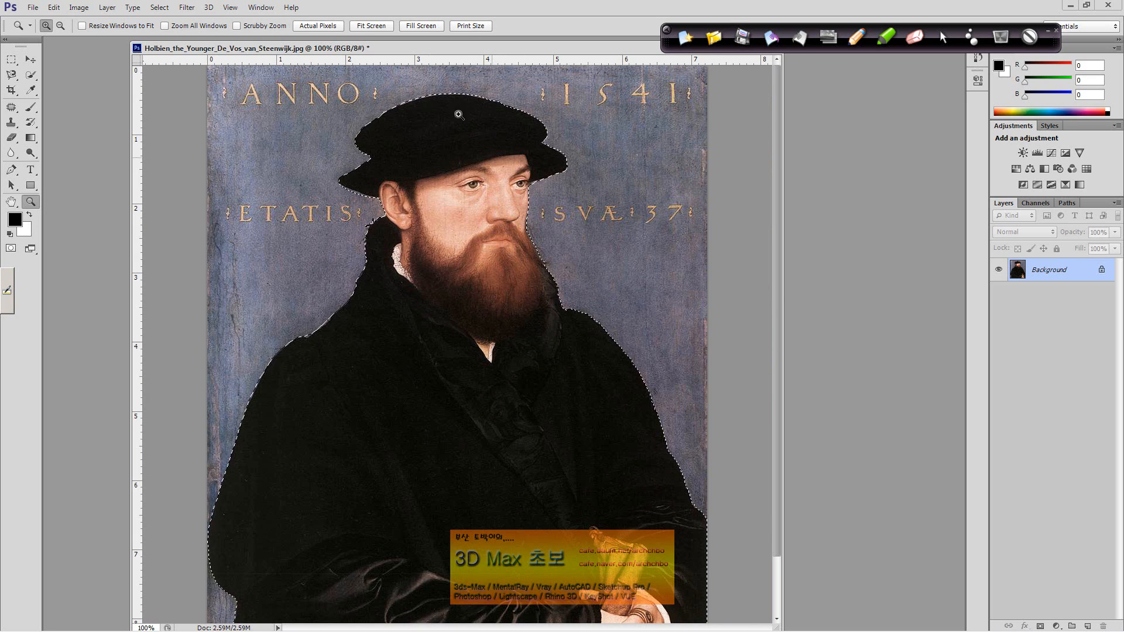
Apply a Hue/Saturation adjustment to the selected figure with Hue +43 and Saturation -20
click(81, 9)
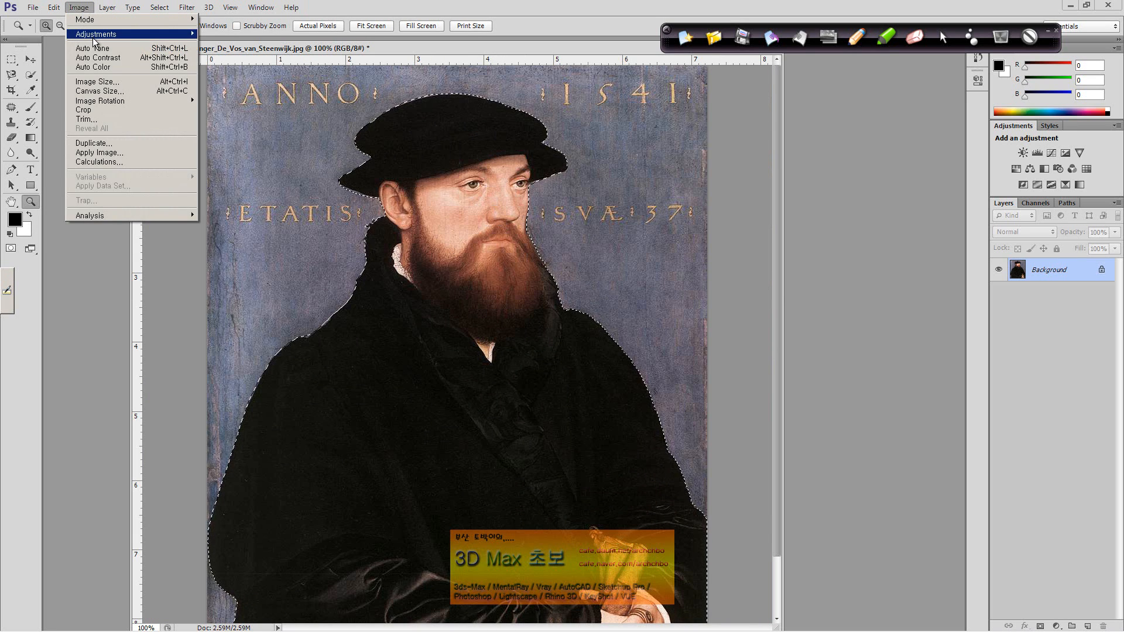
mouse_move(134, 34)
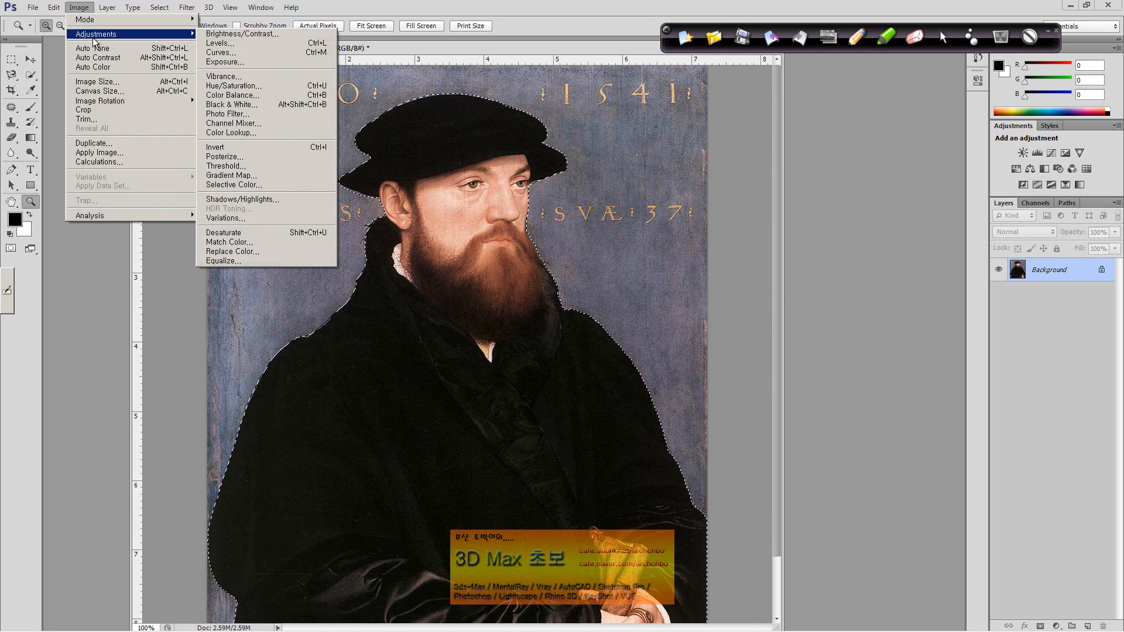
click(309, 91)
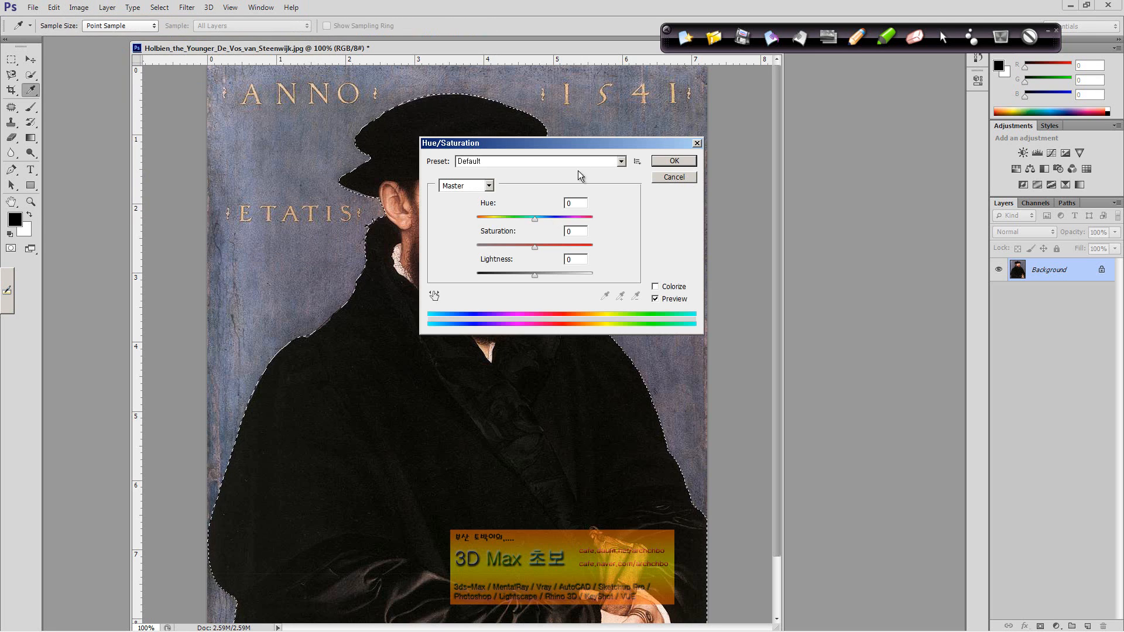
drag(578, 171, 824, 230)
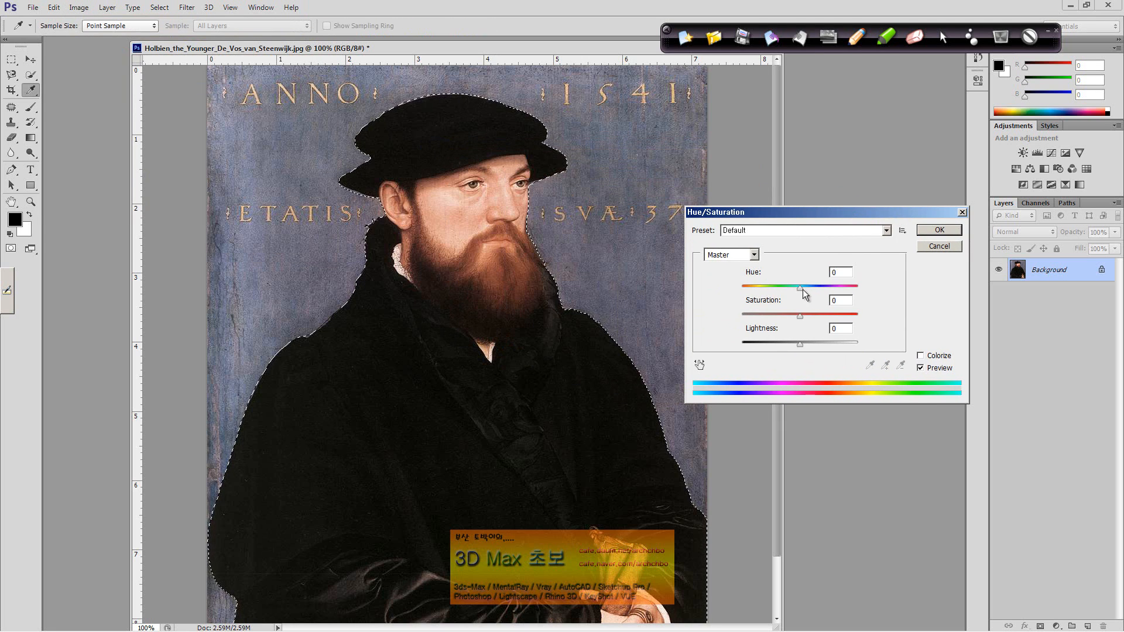
drag(800, 288, 764, 280)
drag(808, 315, 825, 290)
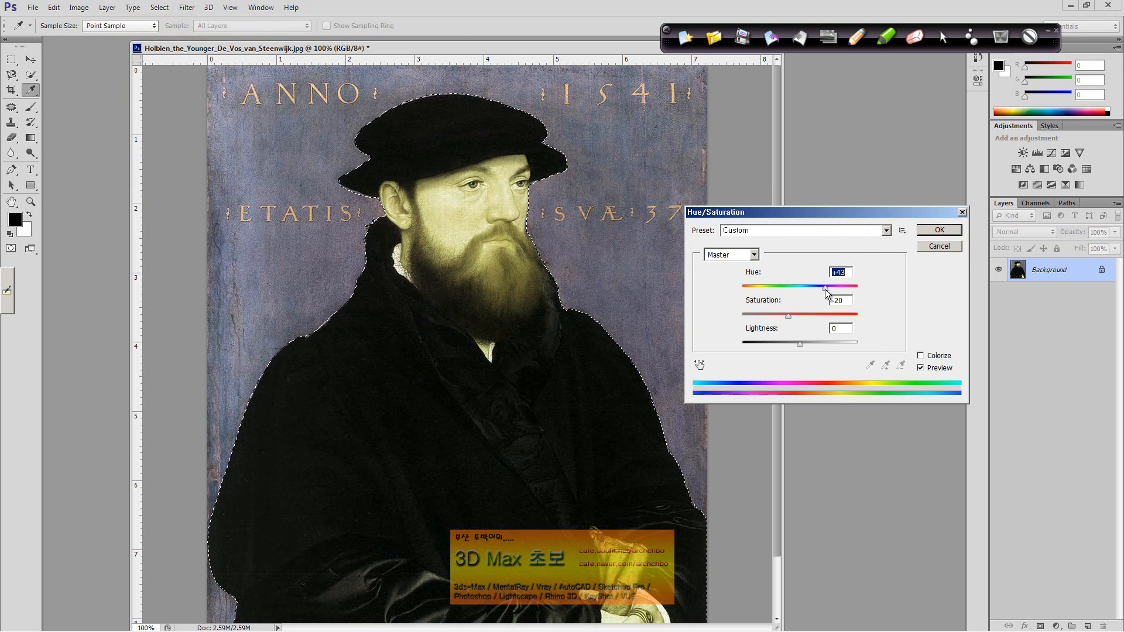
click(939, 229)
key(z)
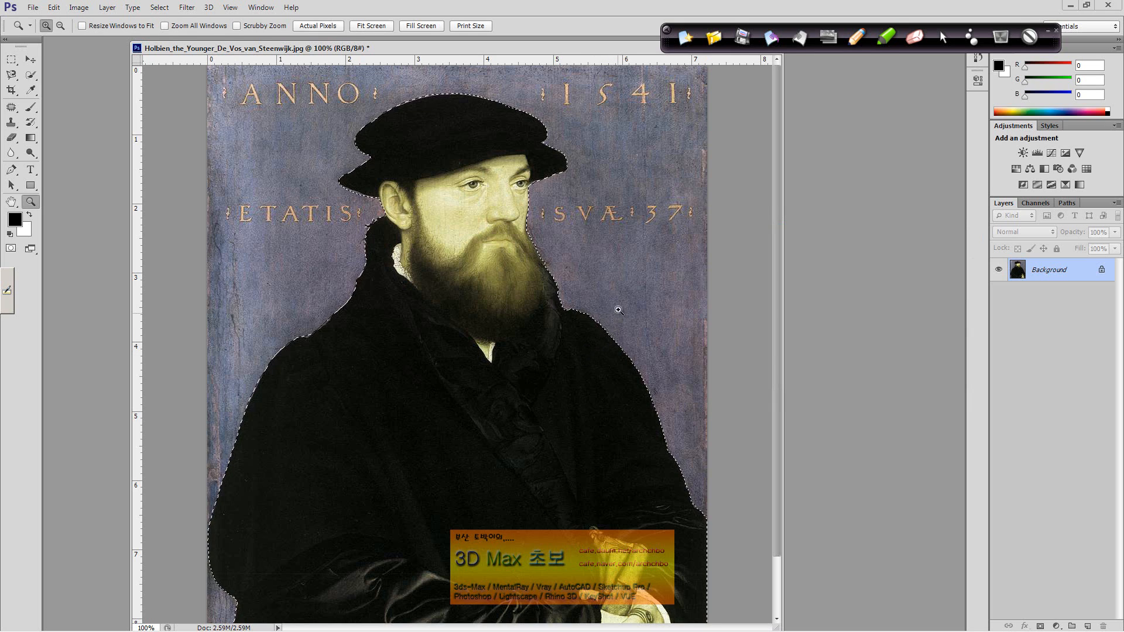